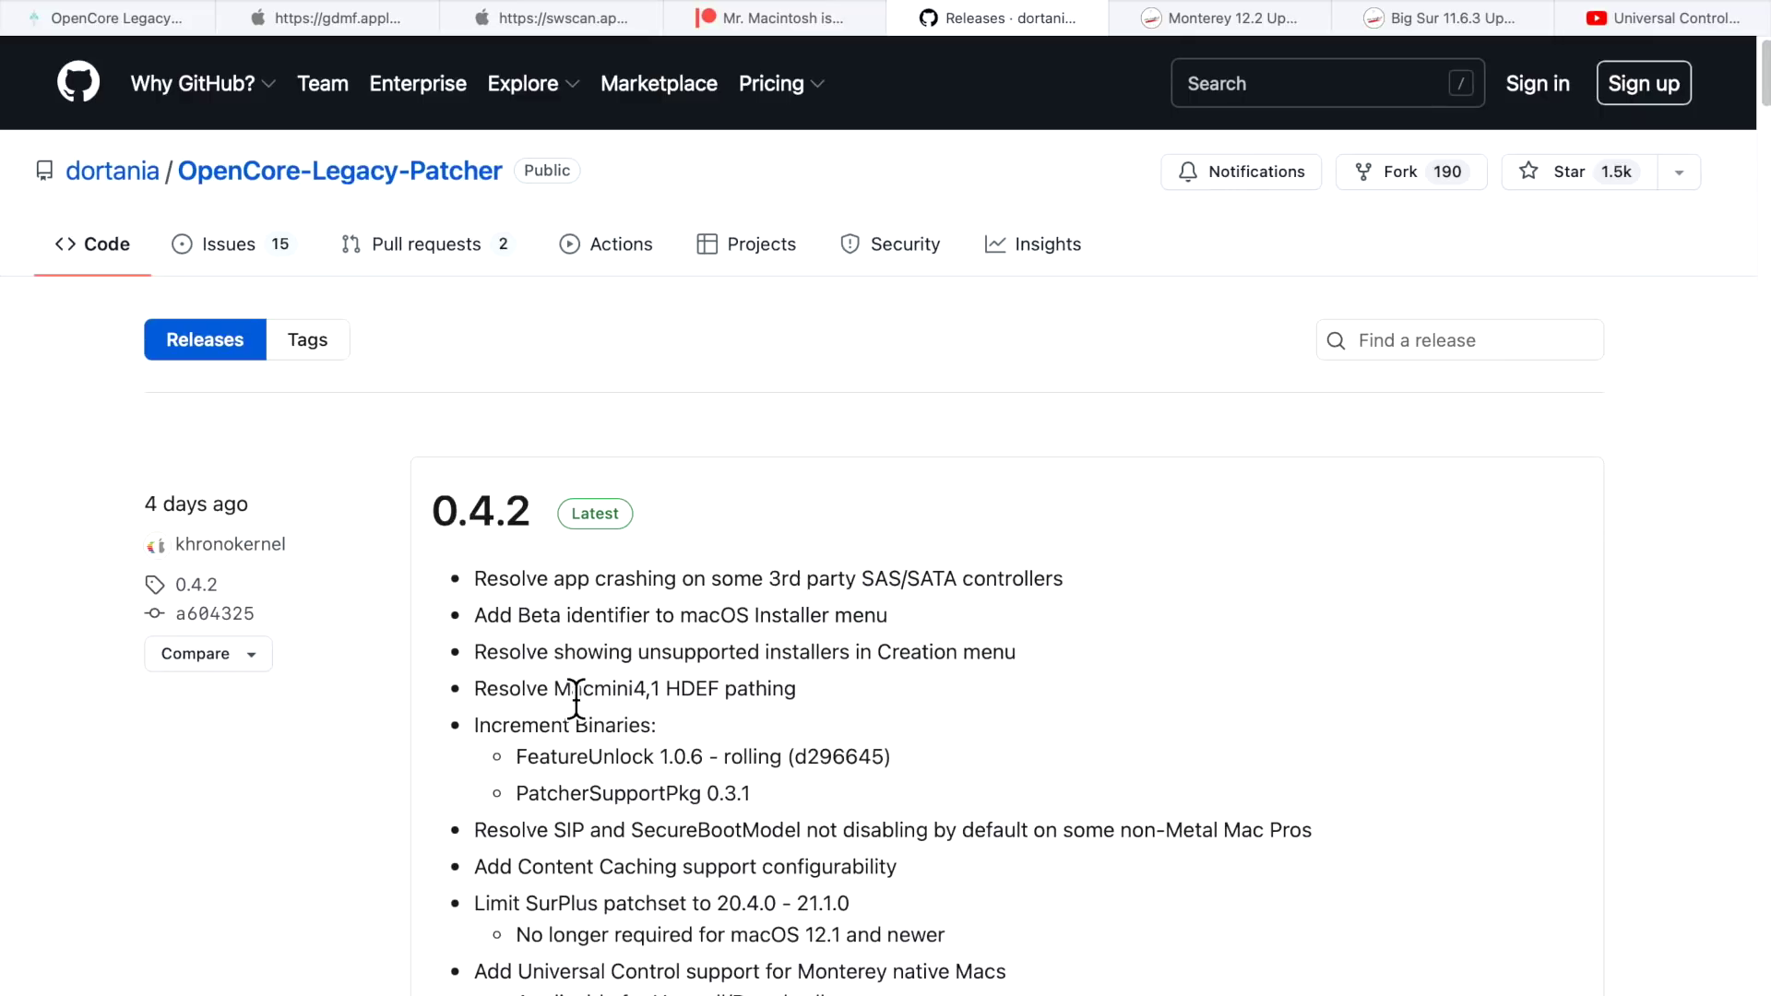
# Switch from the Monterey 12.2 update article to the Big Sur 11.6.3 (20G415) article.
pyautogui.click(1275, 28)
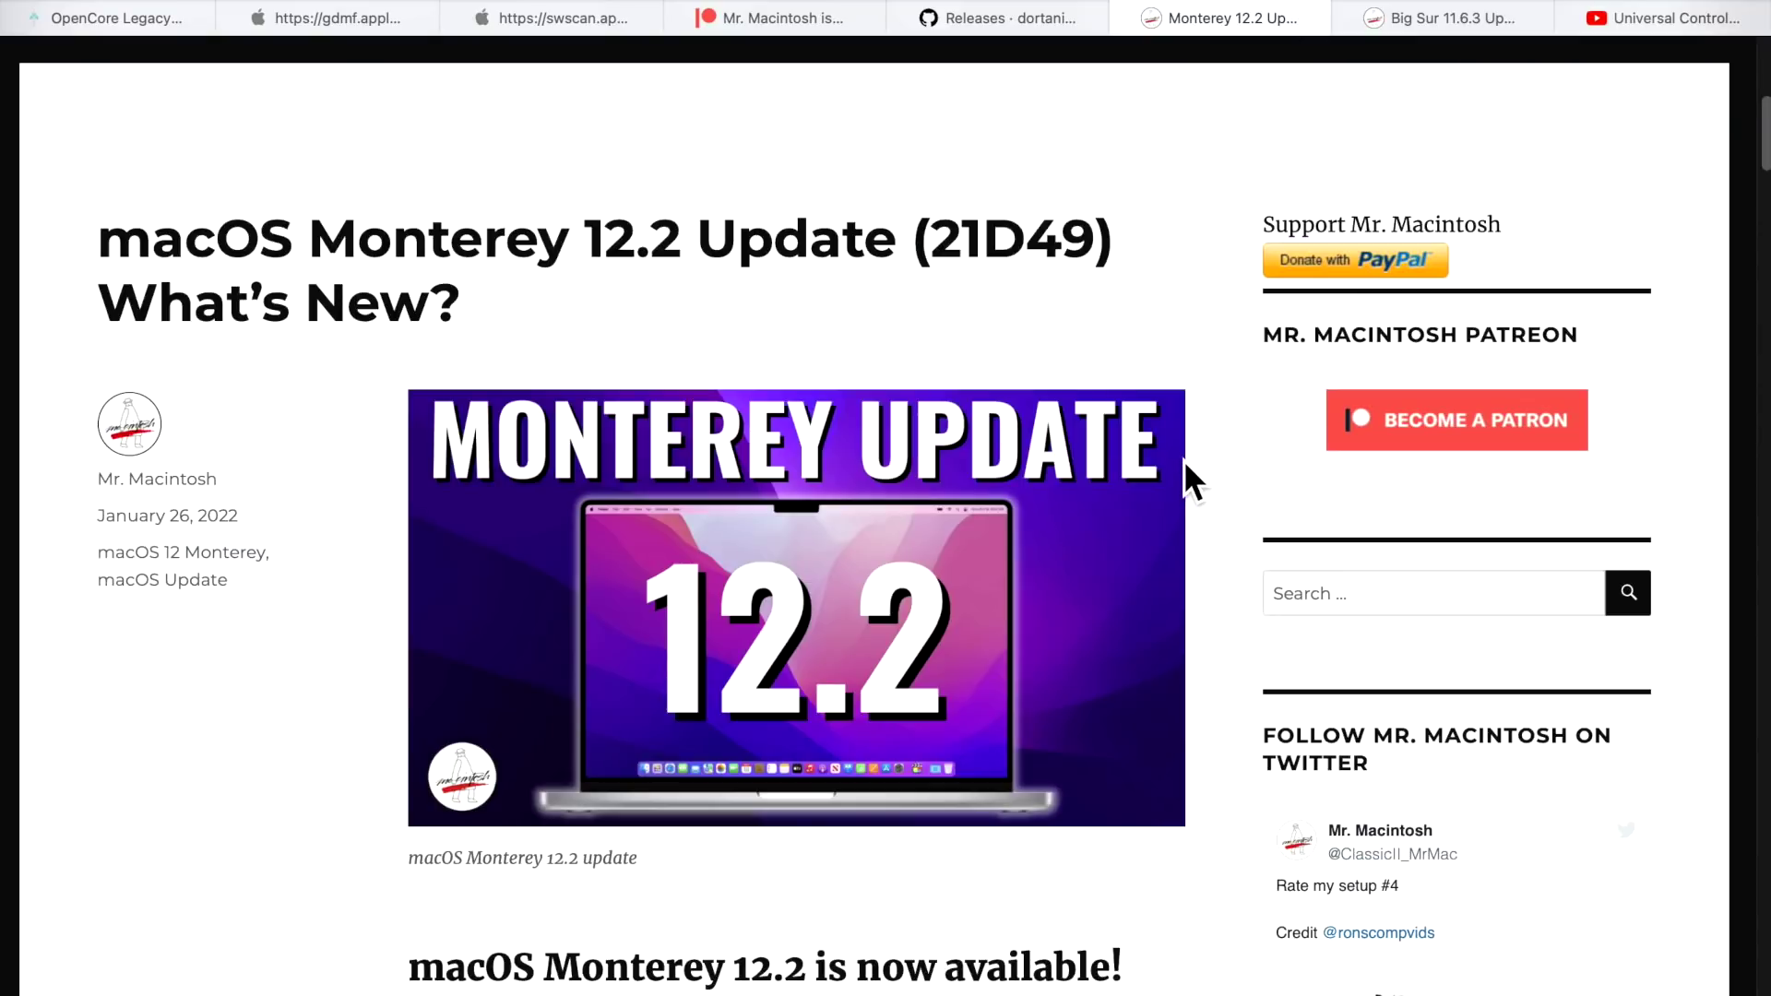
pyautogui.click(1503, 30)
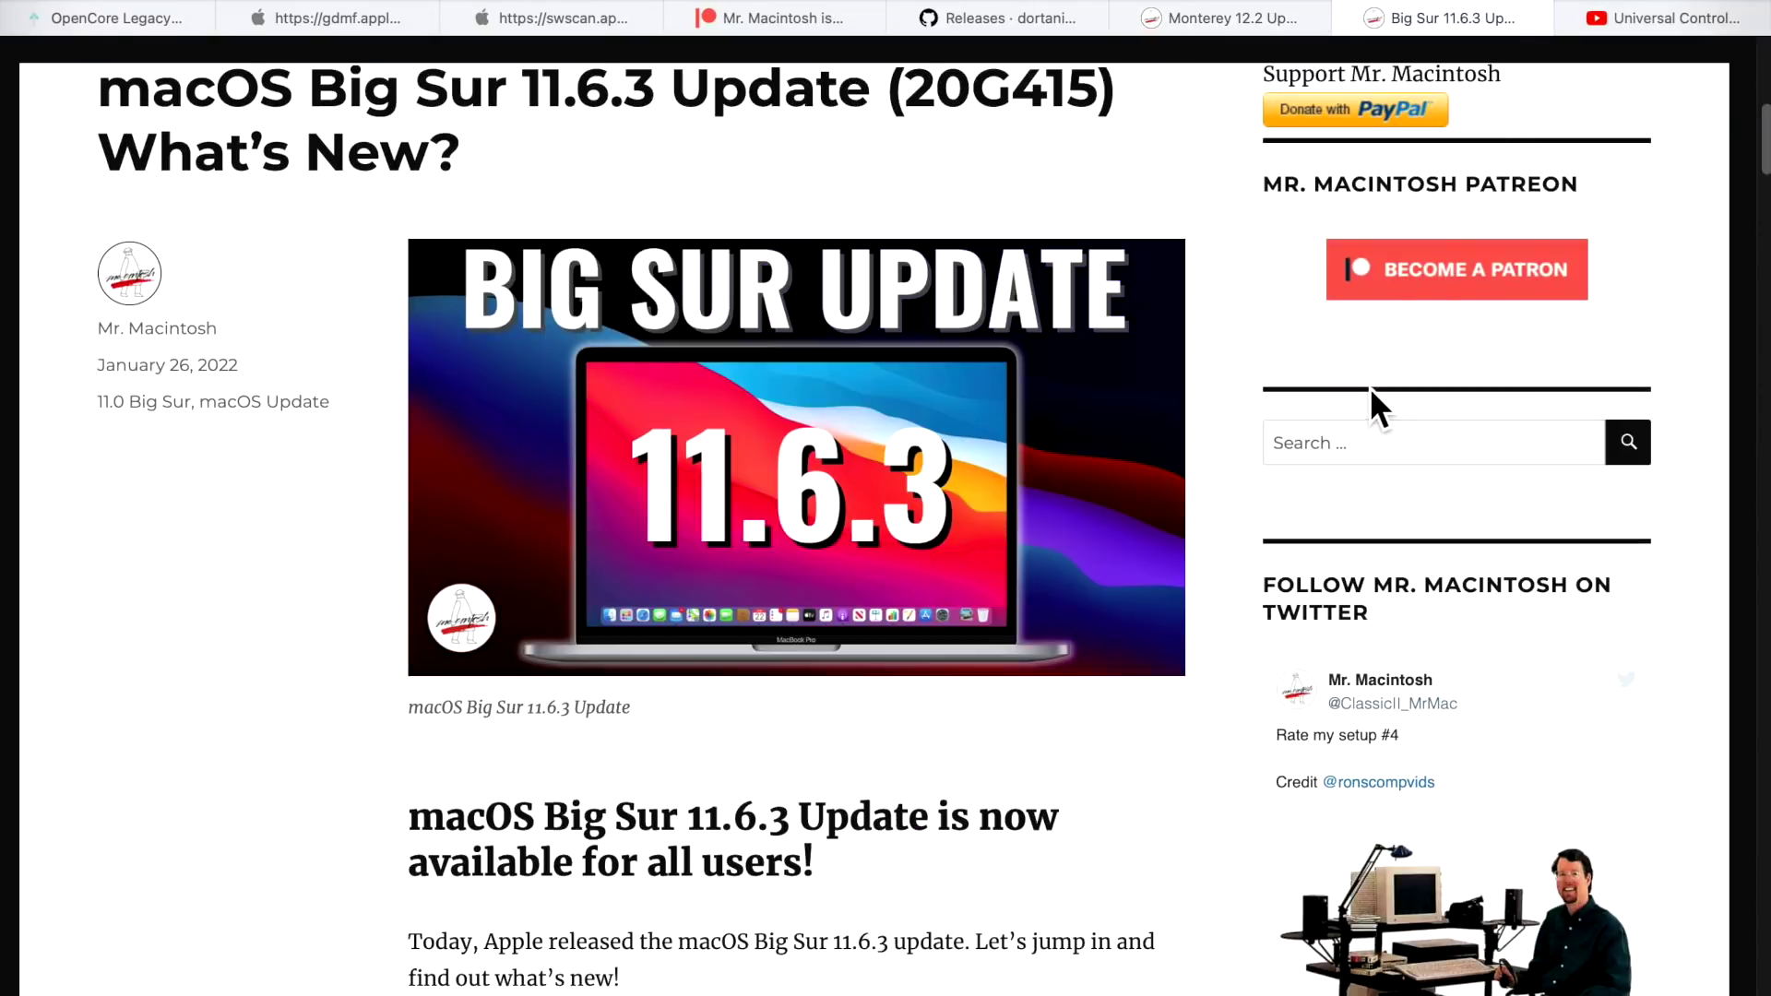
# Move on to the Universal Control video tab with Ctrl+Tab.
pyautogui.hotkey('ctrl', 'Tab')
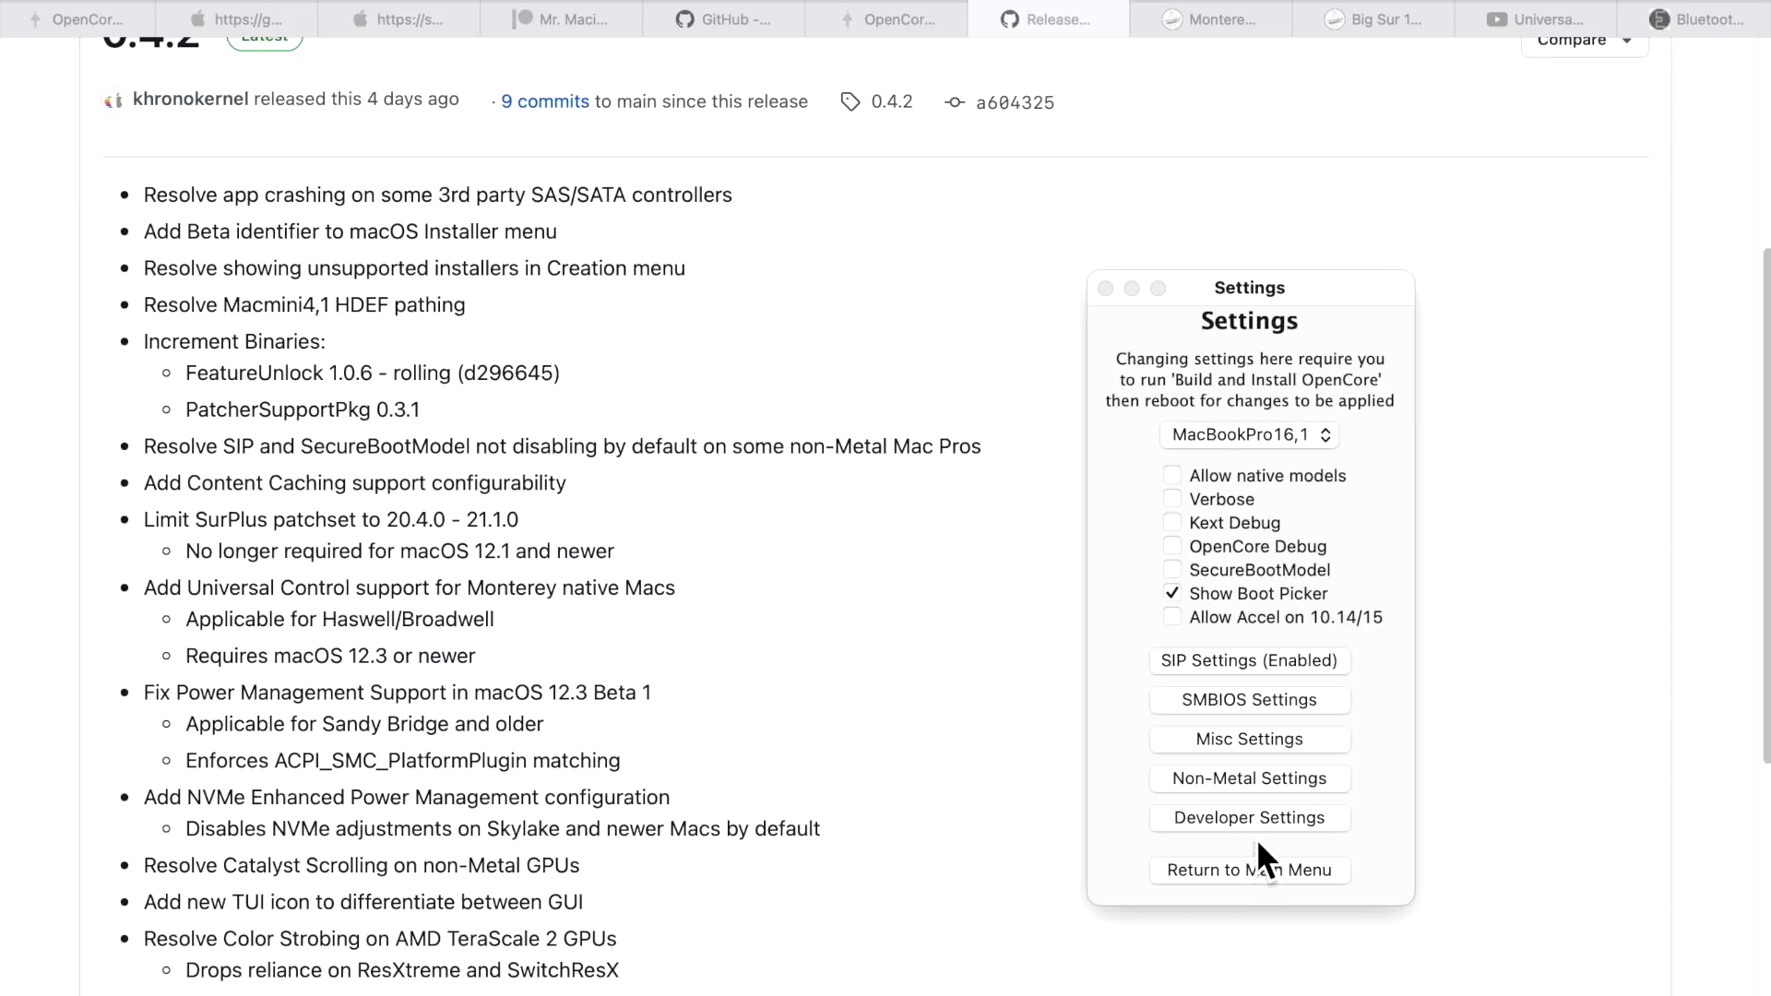
# Look over Misc Settings, return to the main Settings page, then refocus the release notes.
pyautogui.click(1285, 739)
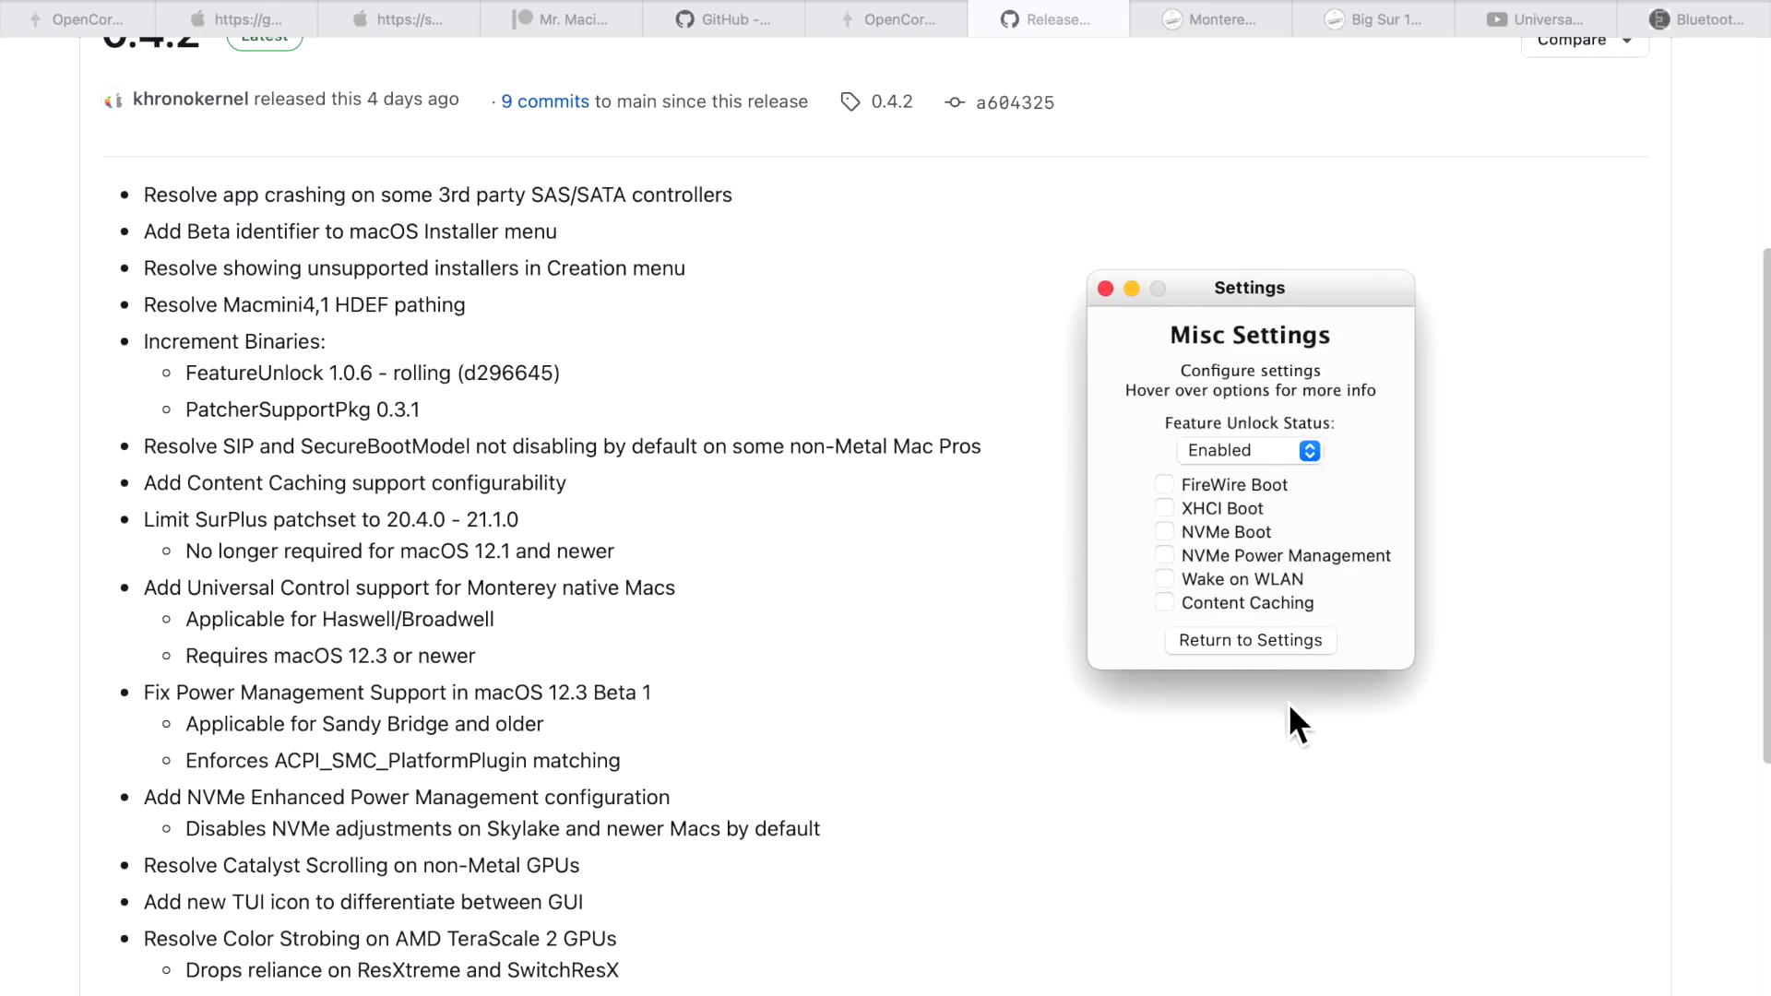
pyautogui.click(1255, 644)
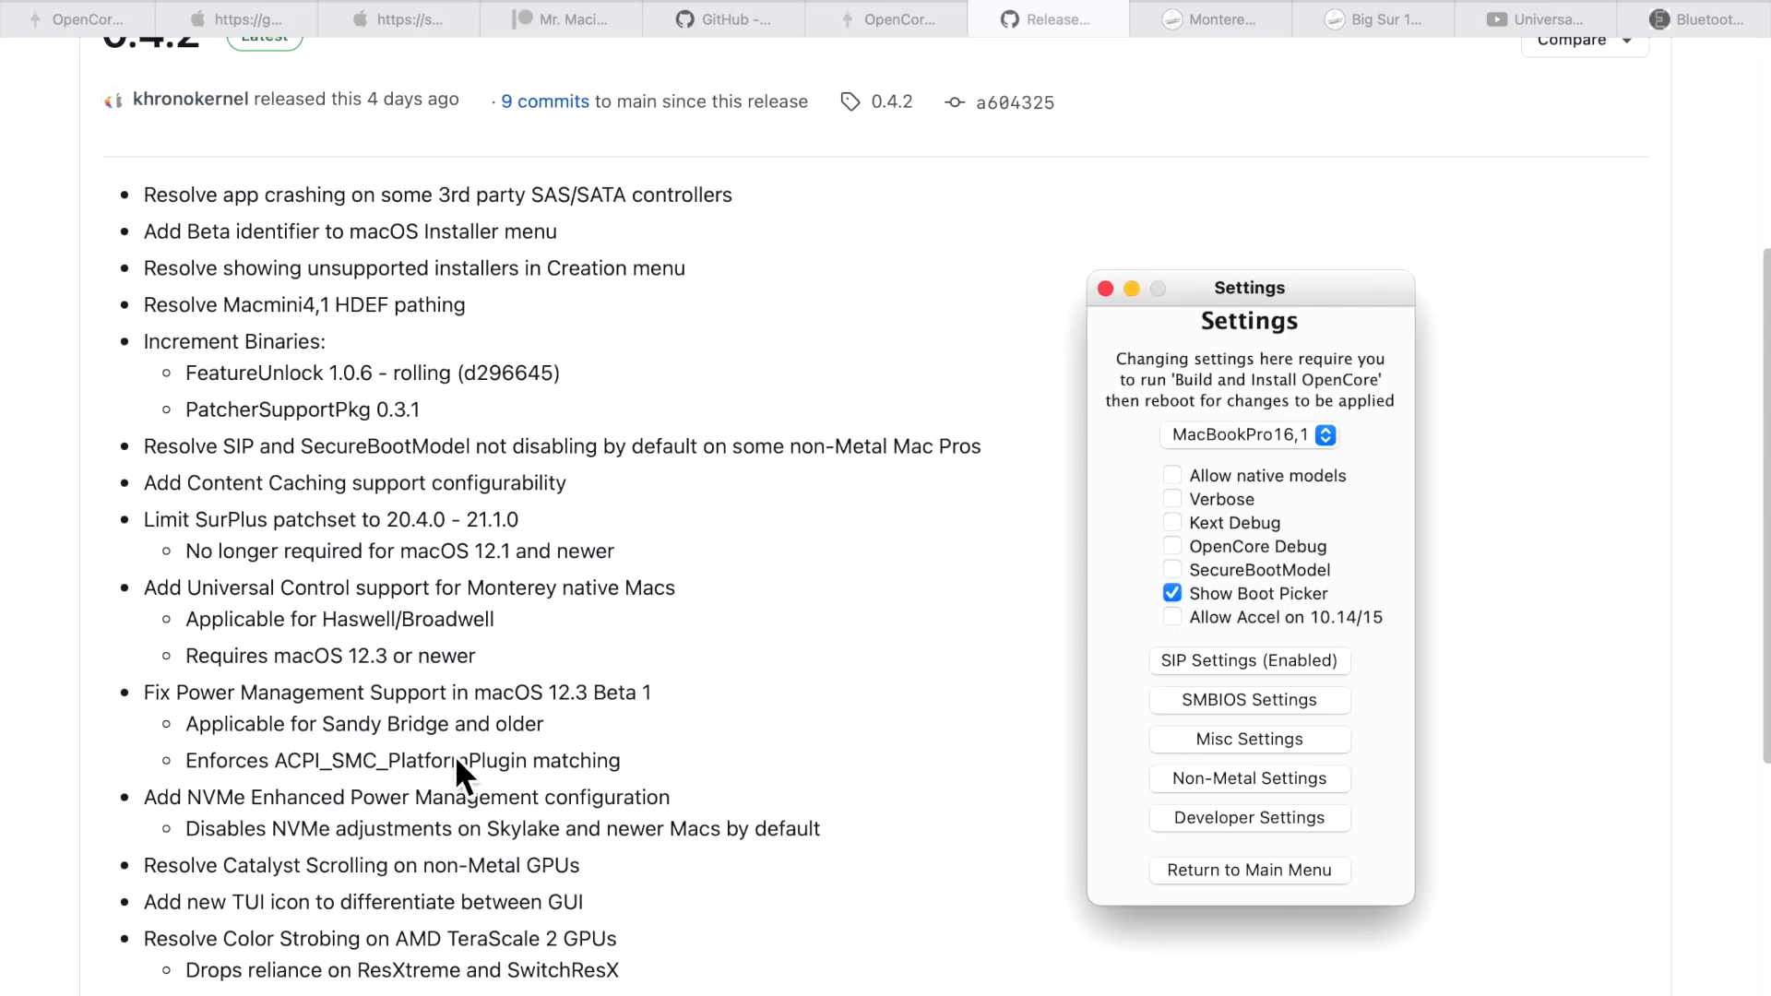
pyautogui.click(456, 980)
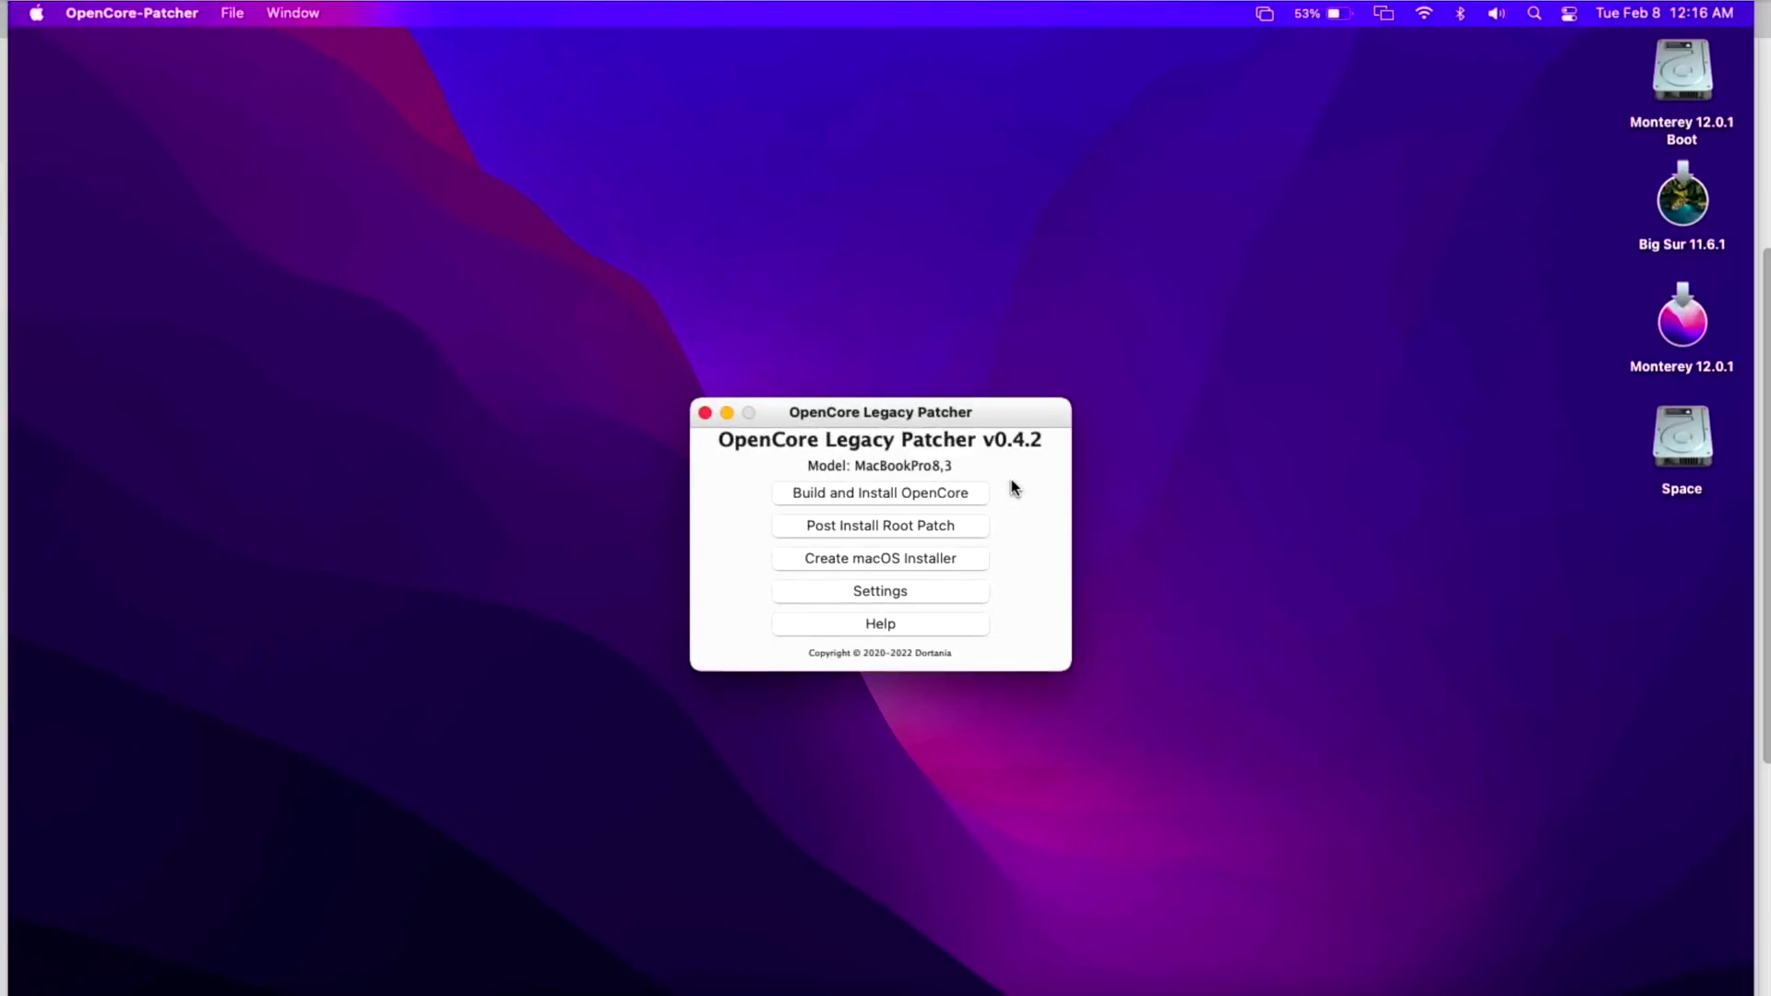
# Open the Monterey 12.0.1 Boot disk's Applications folder from the desktop.
pyautogui.rightClick(1688, 101)
pyautogui.press('Escape')
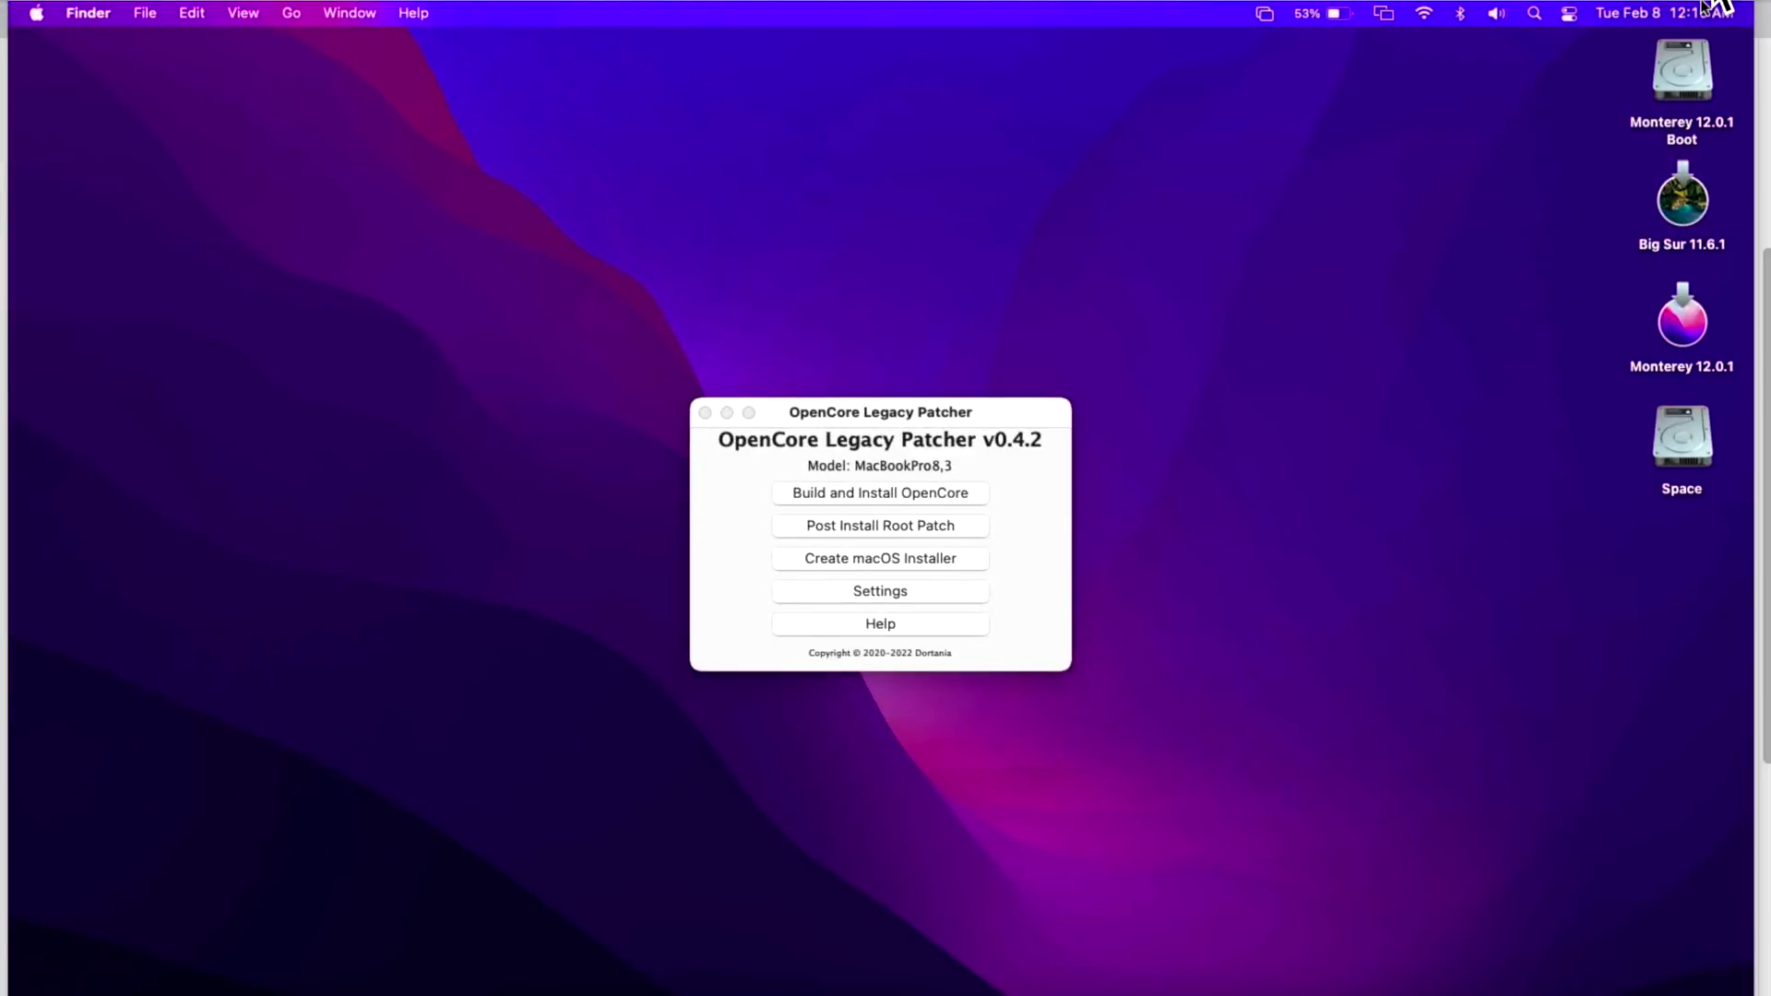
pyautogui.doubleClick(1686, 66)
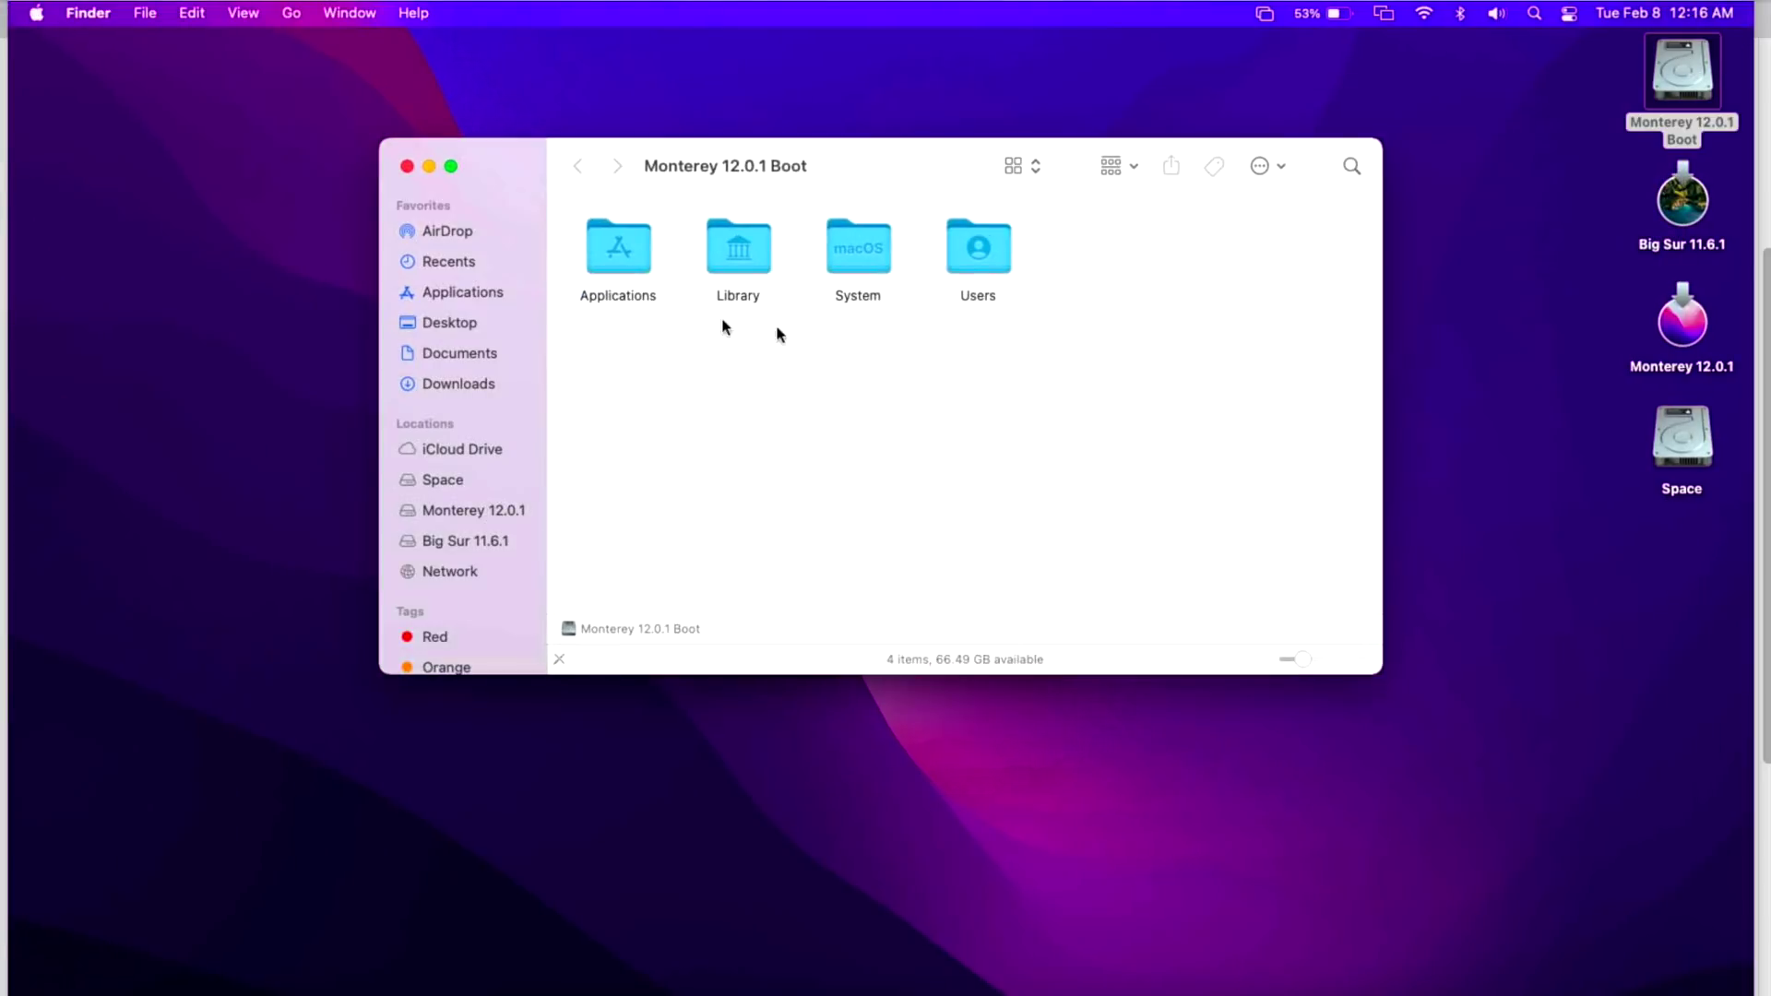
pyautogui.doubleClick(609, 242)
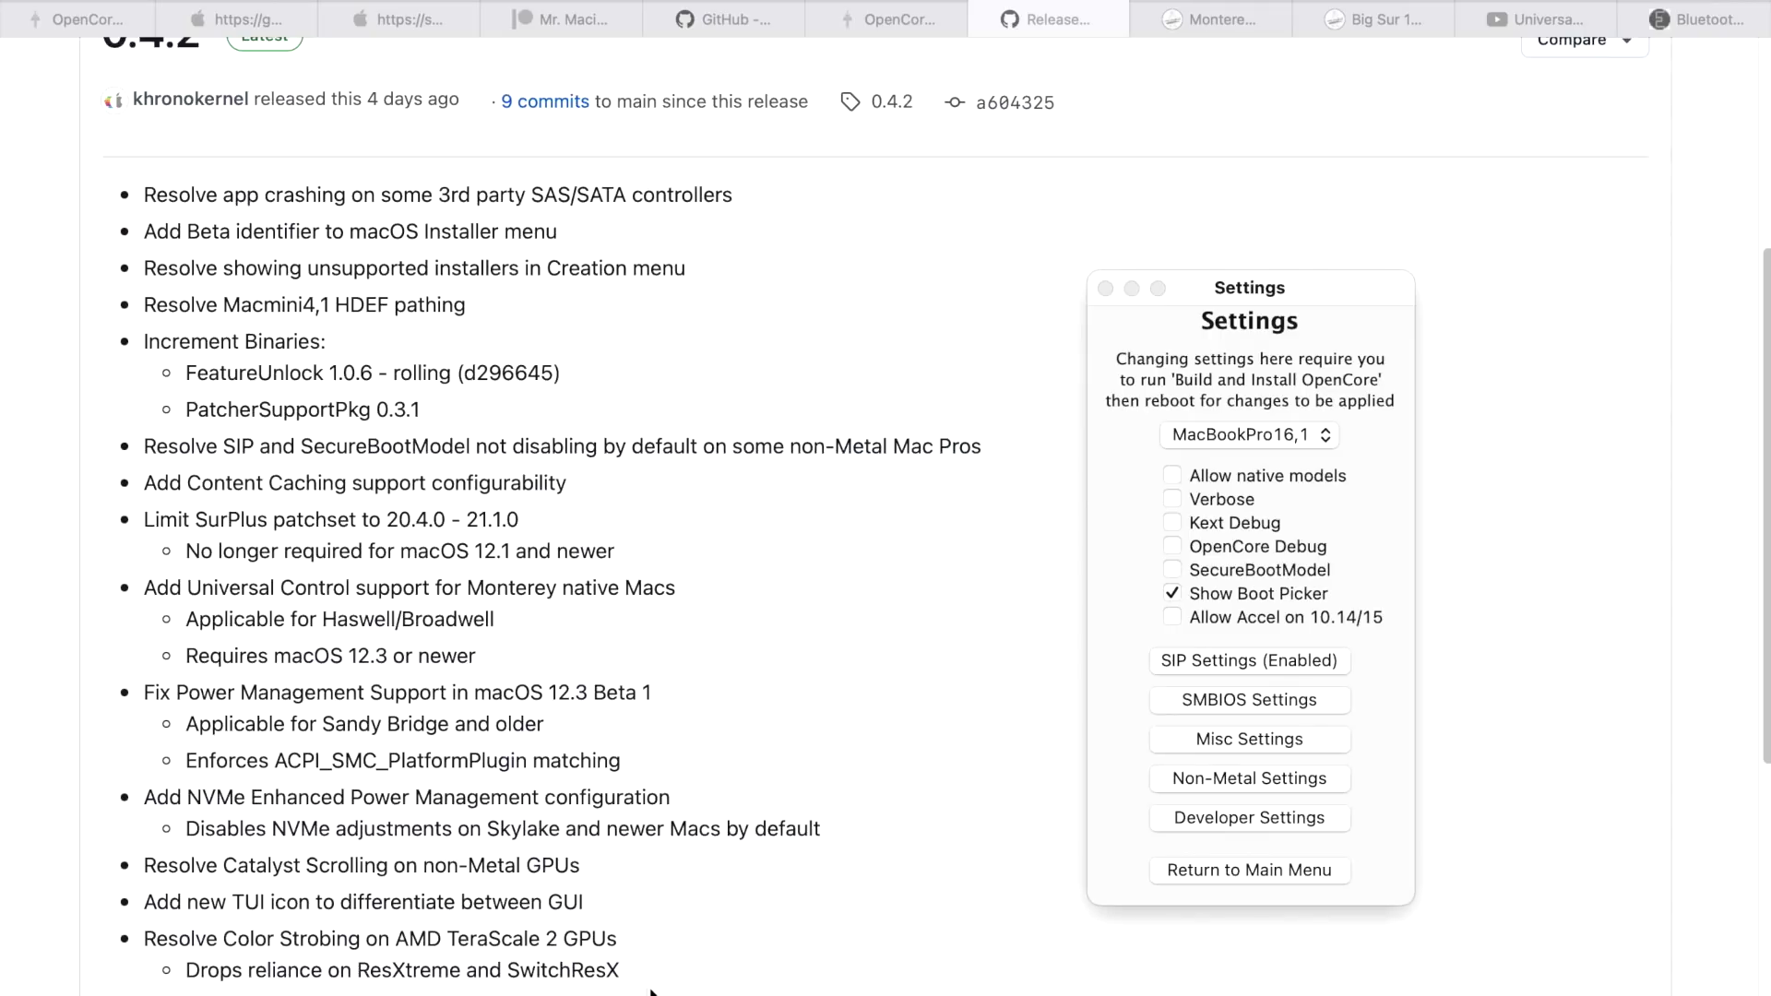
# Highlight the TeraScale 2 colour strobing fix and the ResXtreme and SwitchResX mention.
pyautogui.click(651, 991)
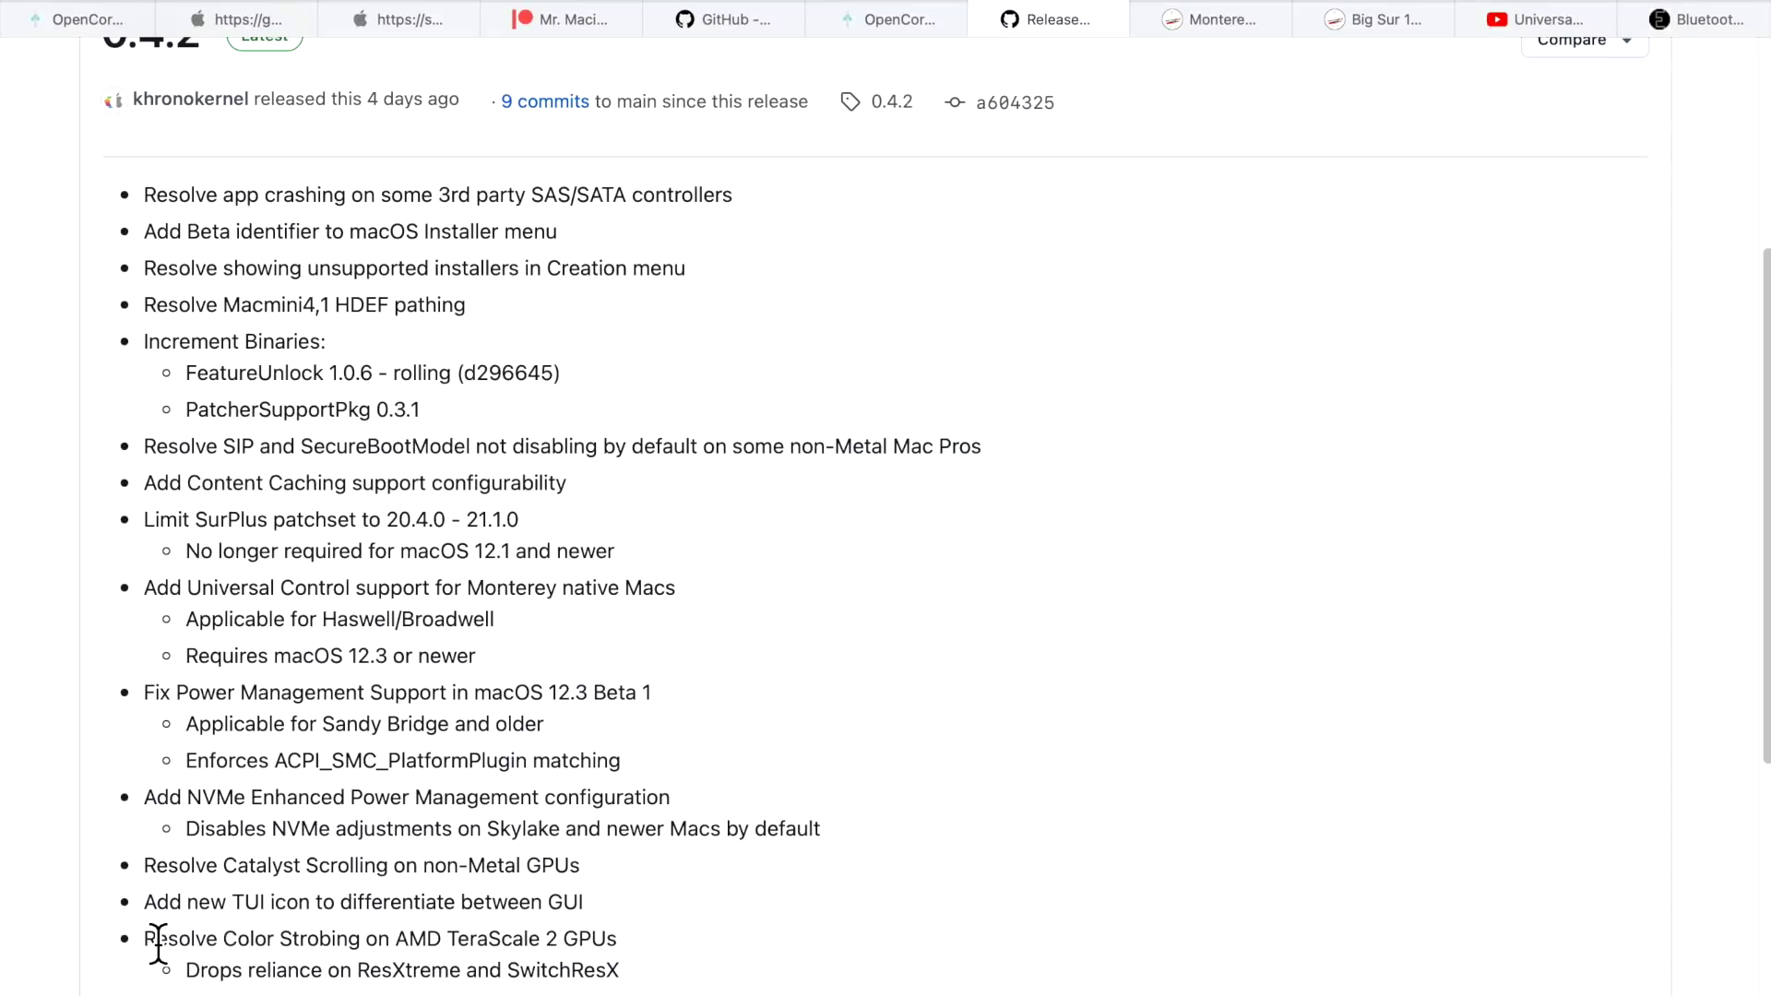
pyautogui.moveTo(146, 937); pyautogui.dragTo(661, 990)
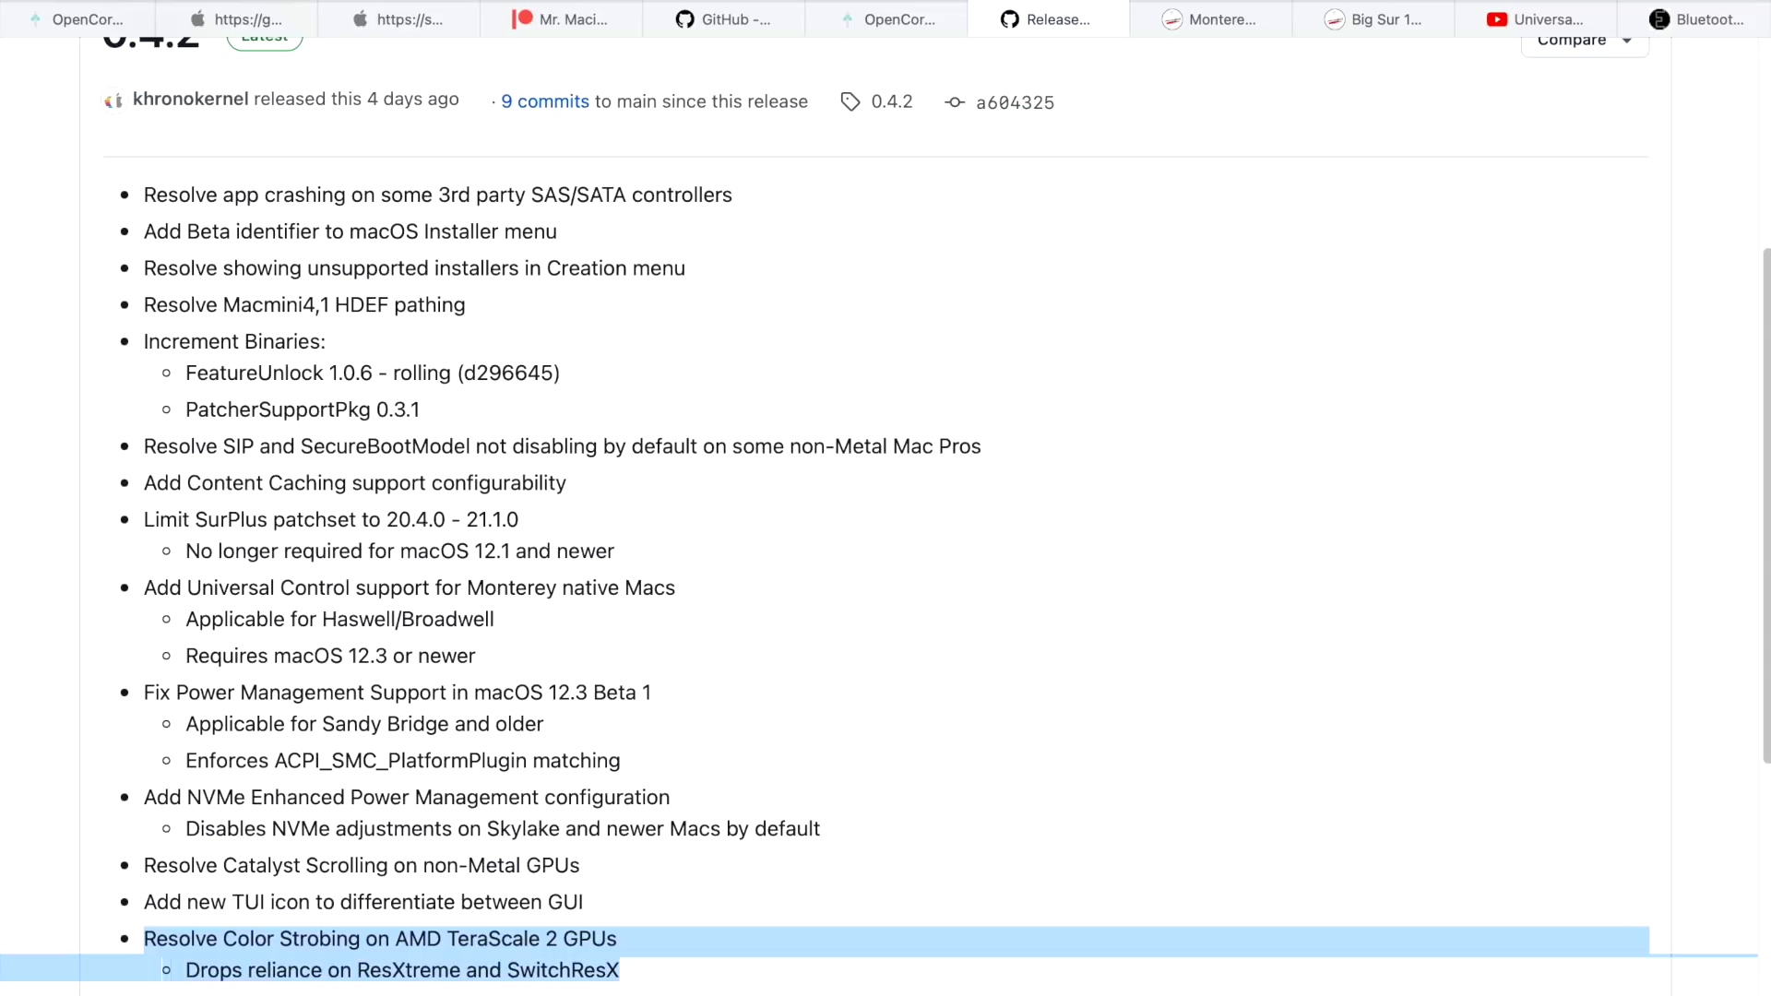
pyautogui.click(430, 969)
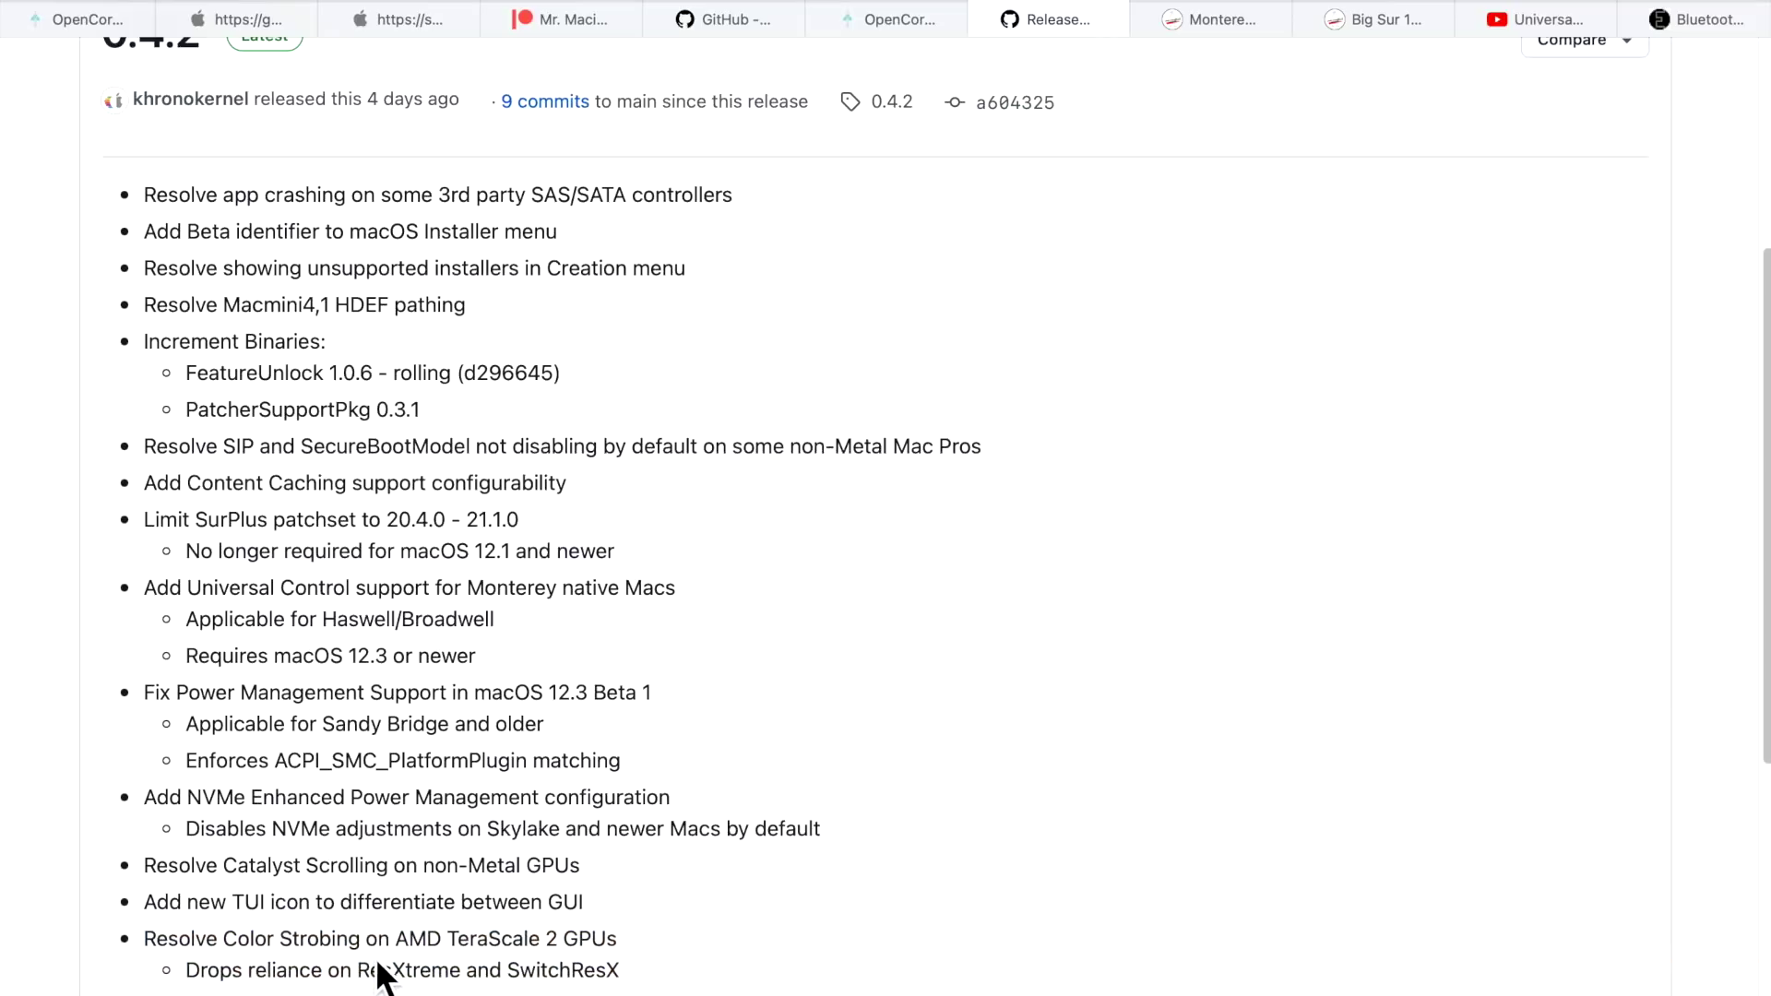
pyautogui.moveTo(356, 969); pyautogui.dragTo(649, 978)
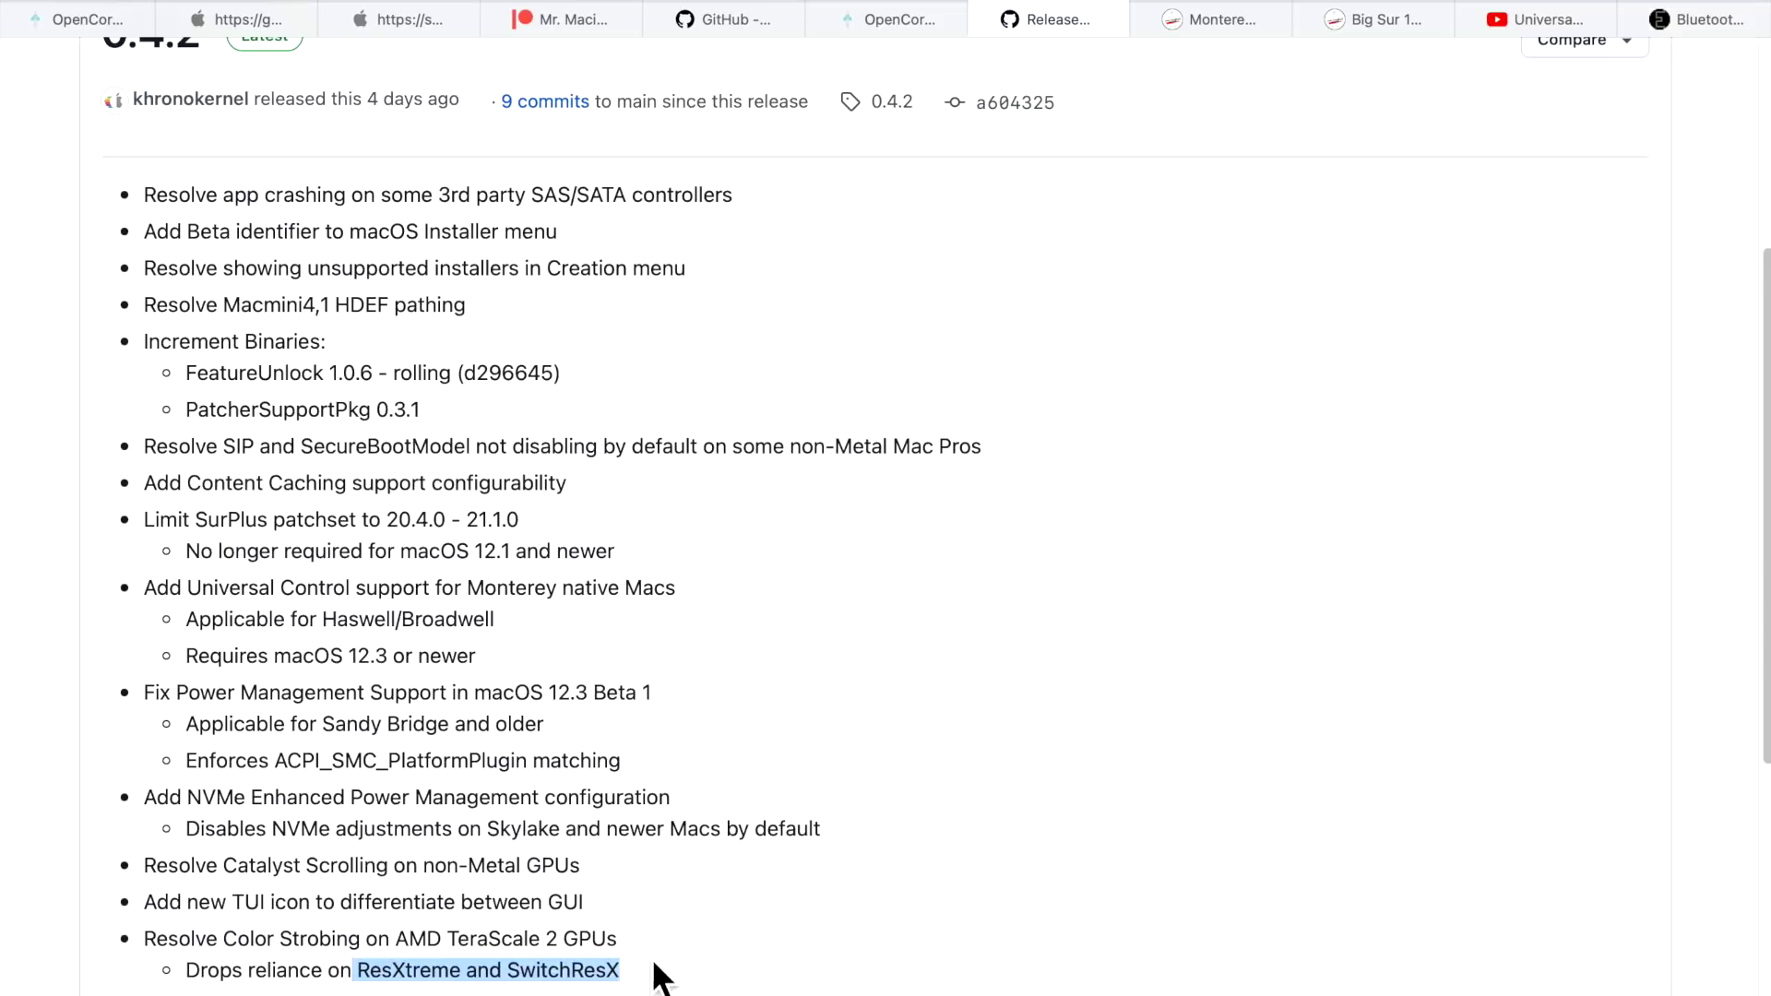
pyautogui.click(431, 970)
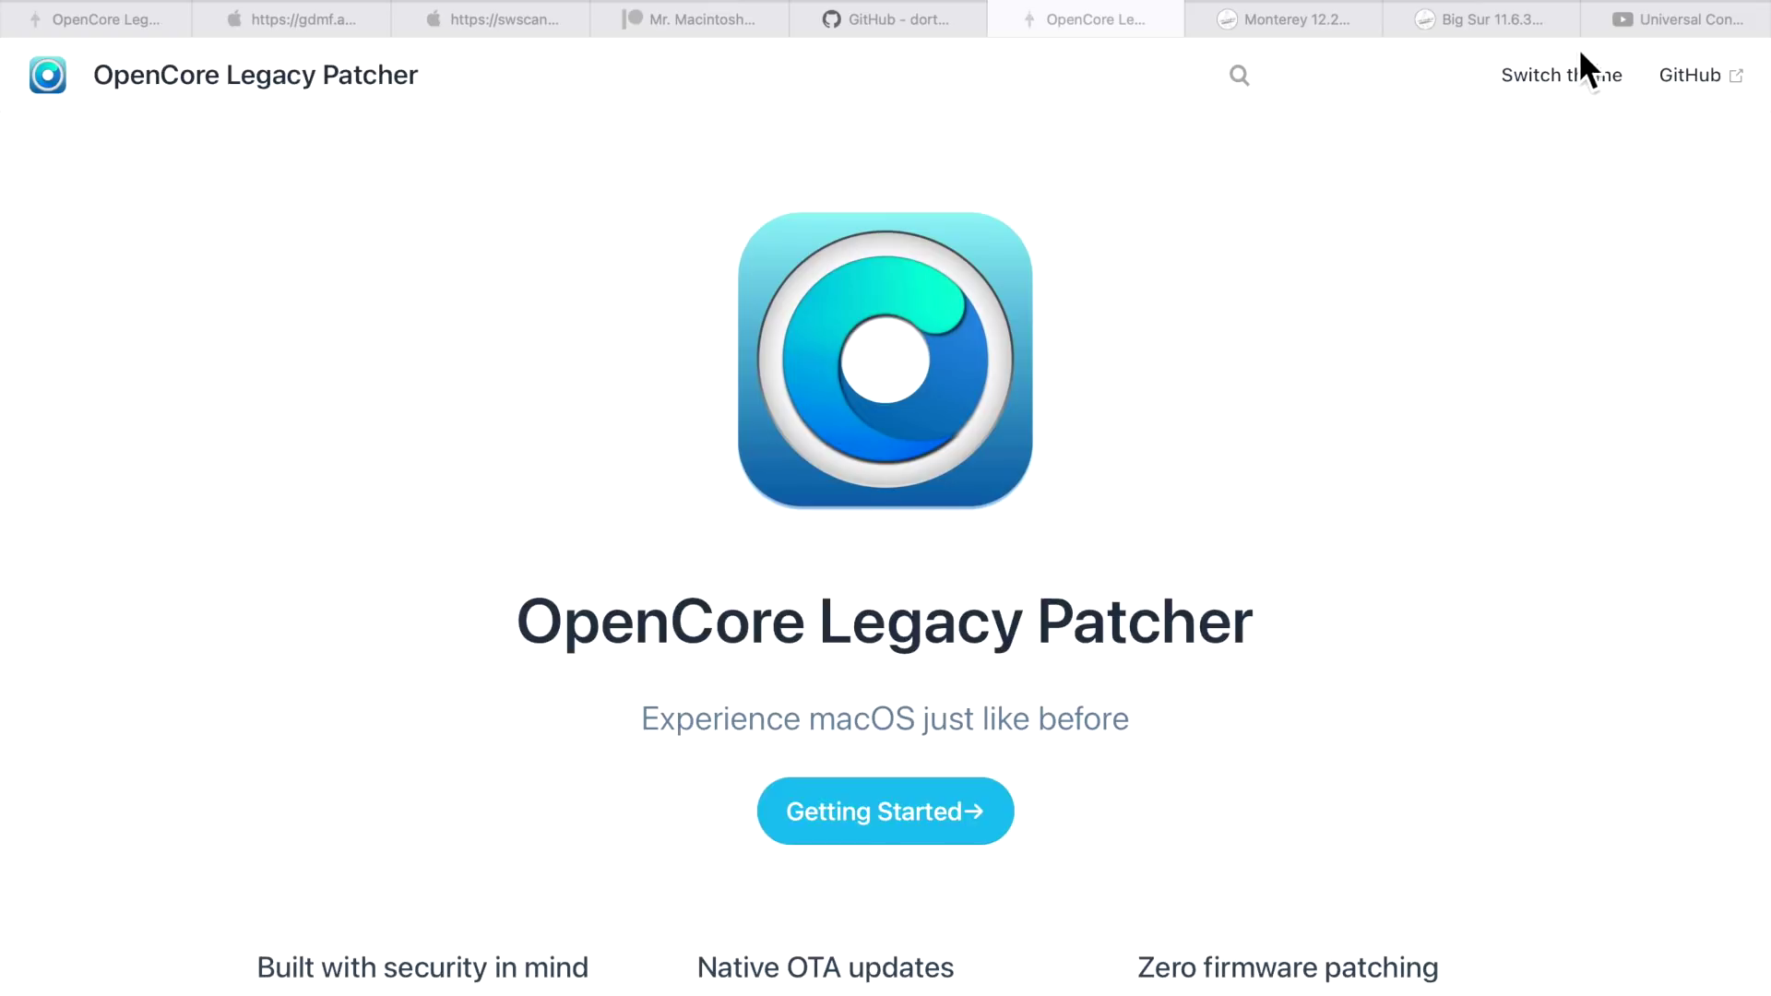
# Reach the 0.4.2 release assets via the repository and the 0.4.0-to-0.4.2 update prompt.
pyautogui.click(1678, 76)
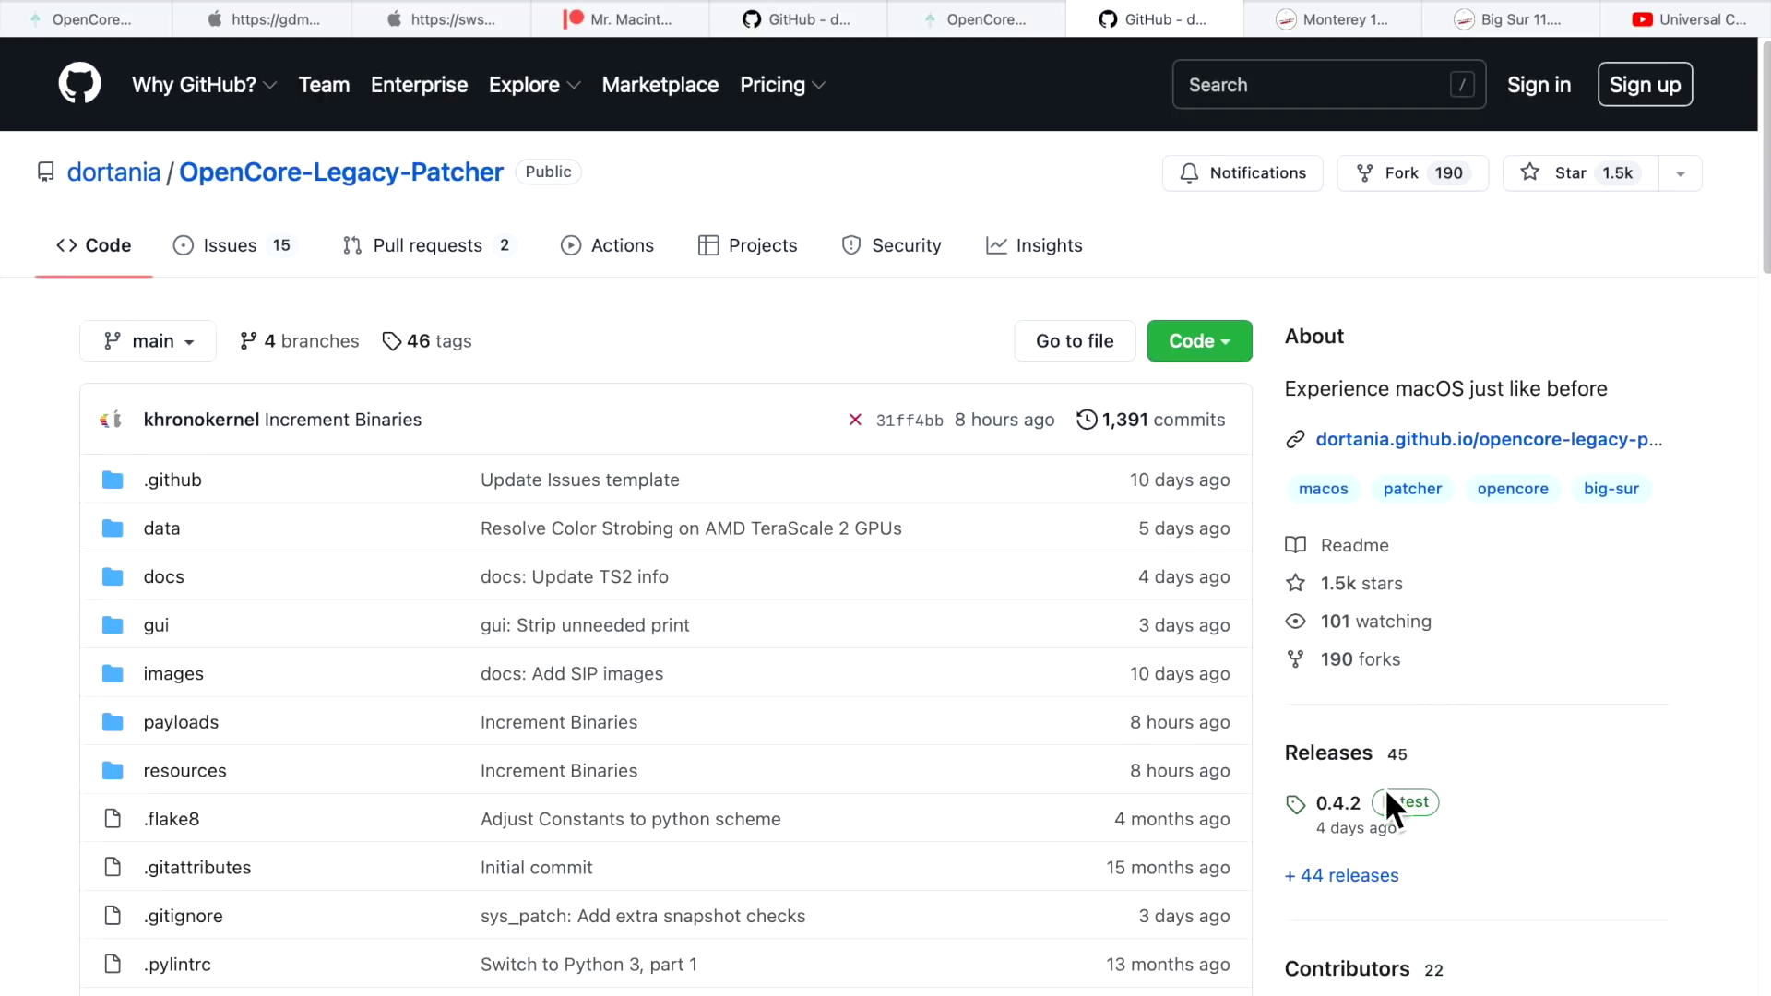
pyautogui.click(1385, 830)
pyautogui.scroll(-12, 783, 714)
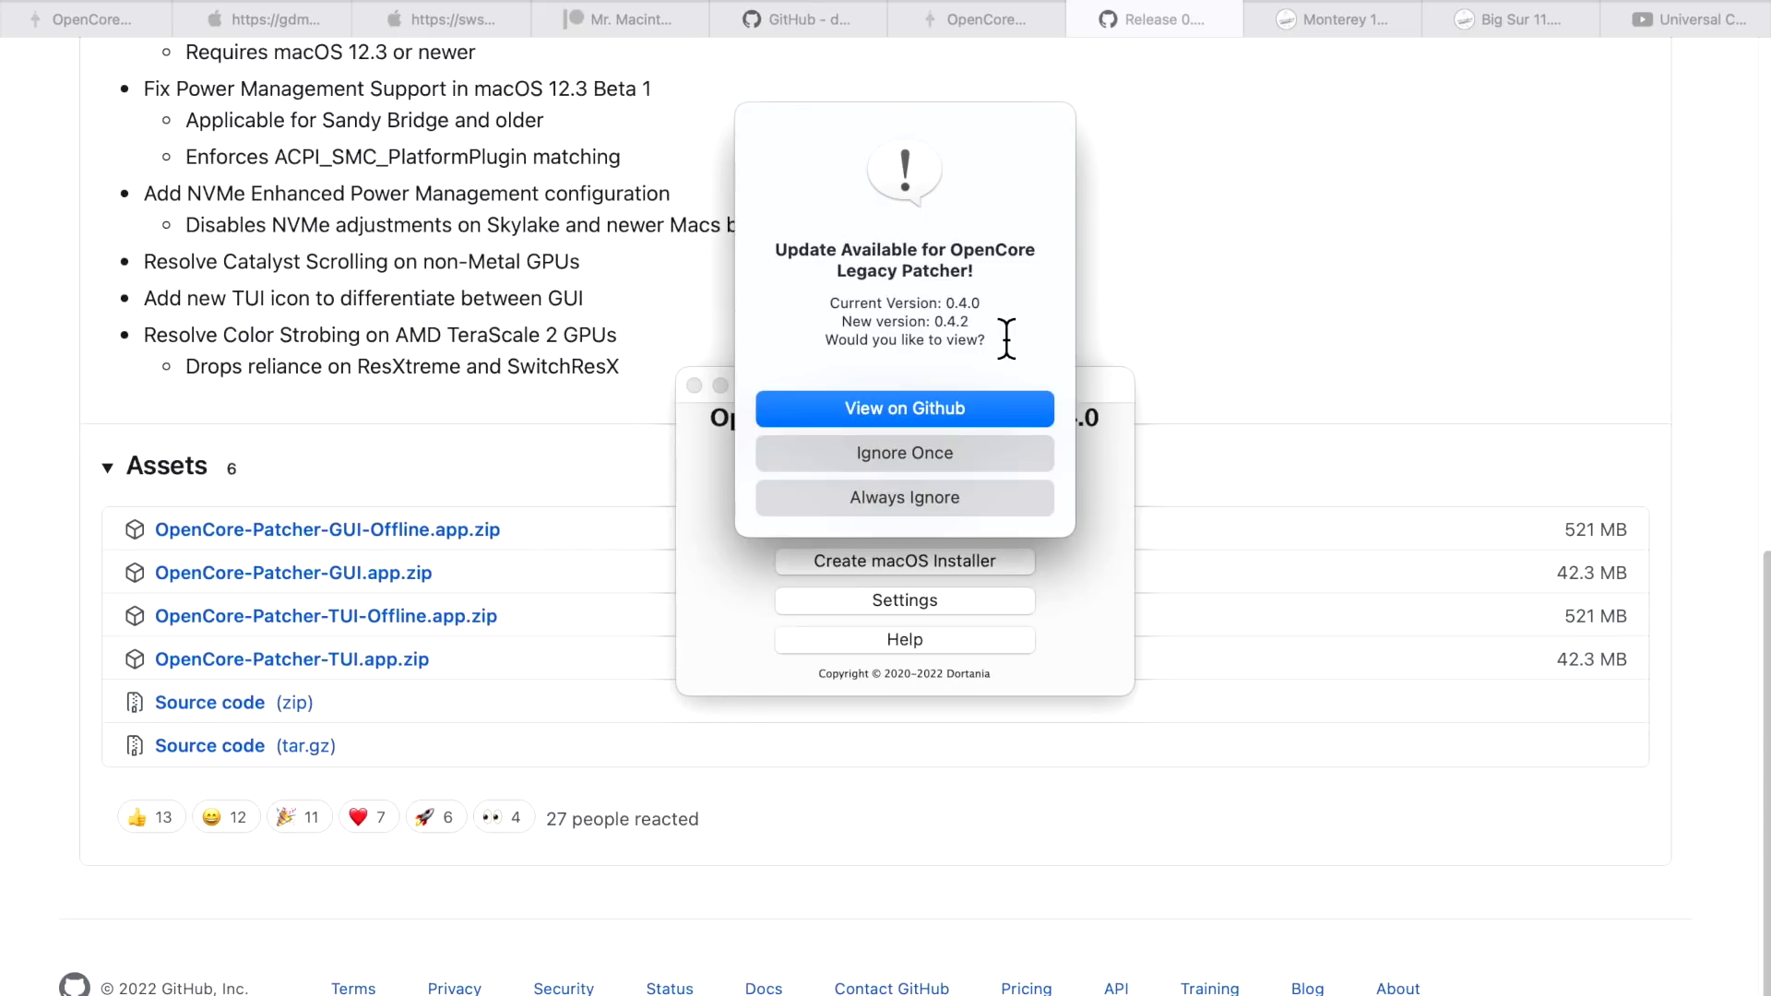
pyautogui.click(906, 407)
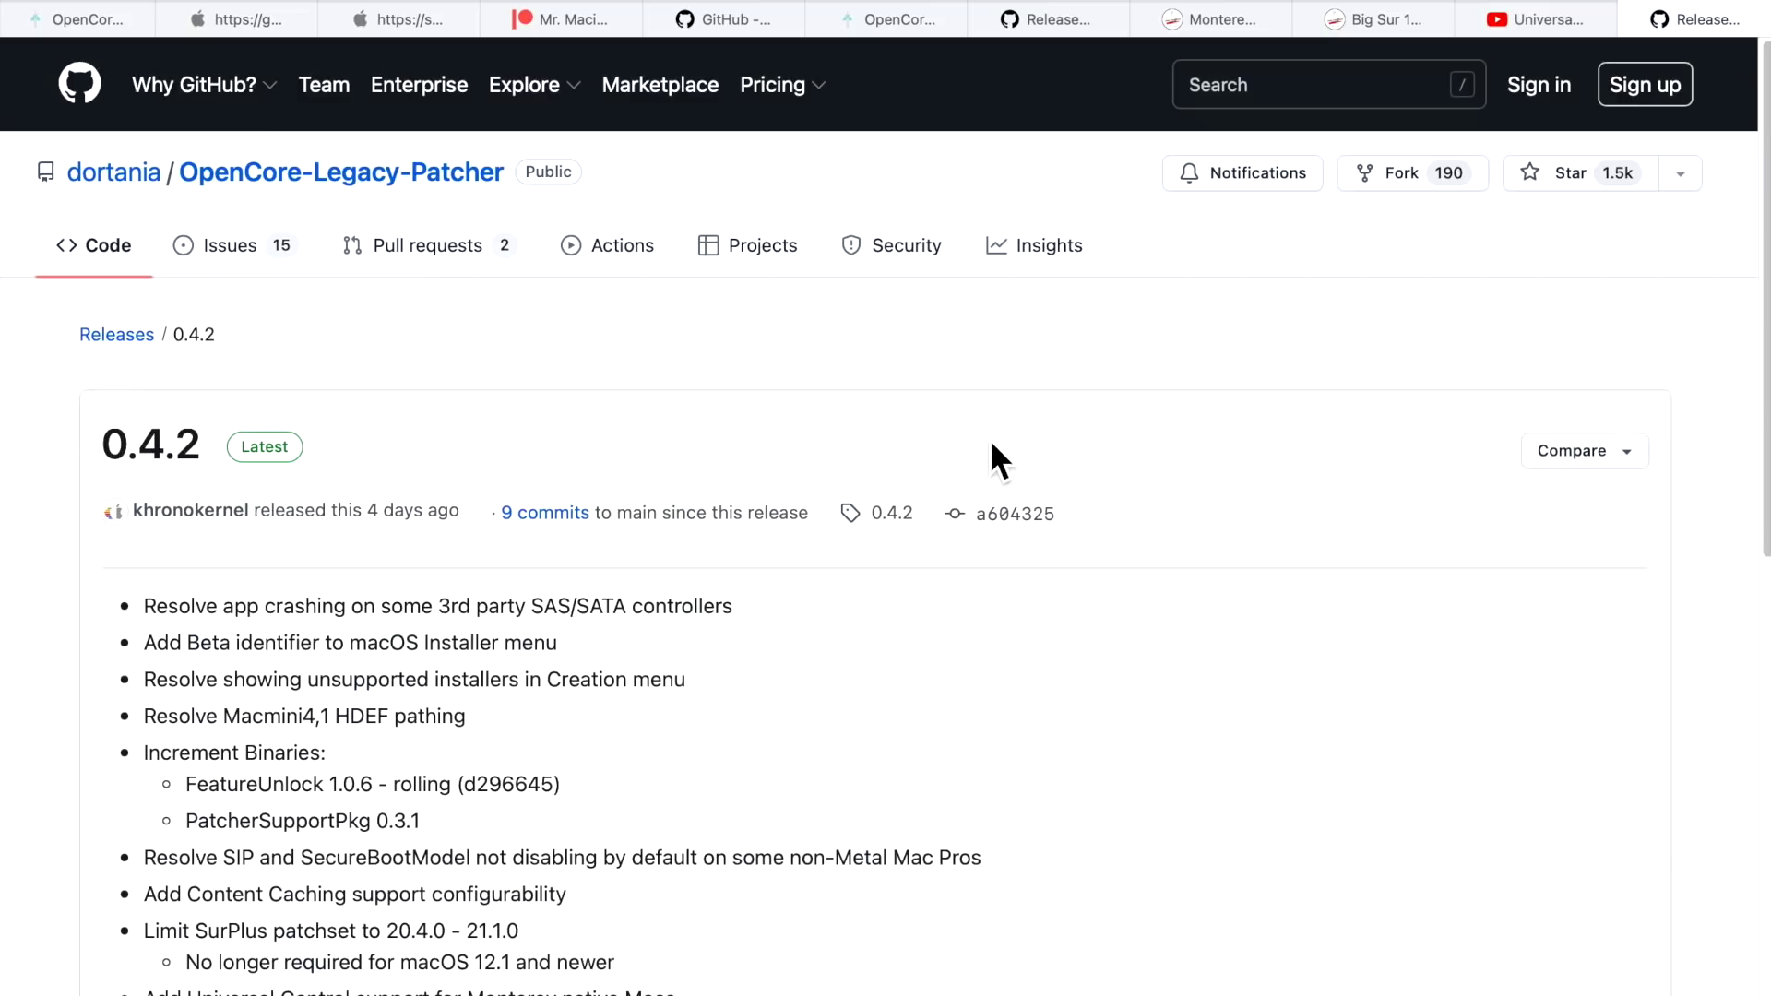
pyautogui.scroll(-10, 740, 709)
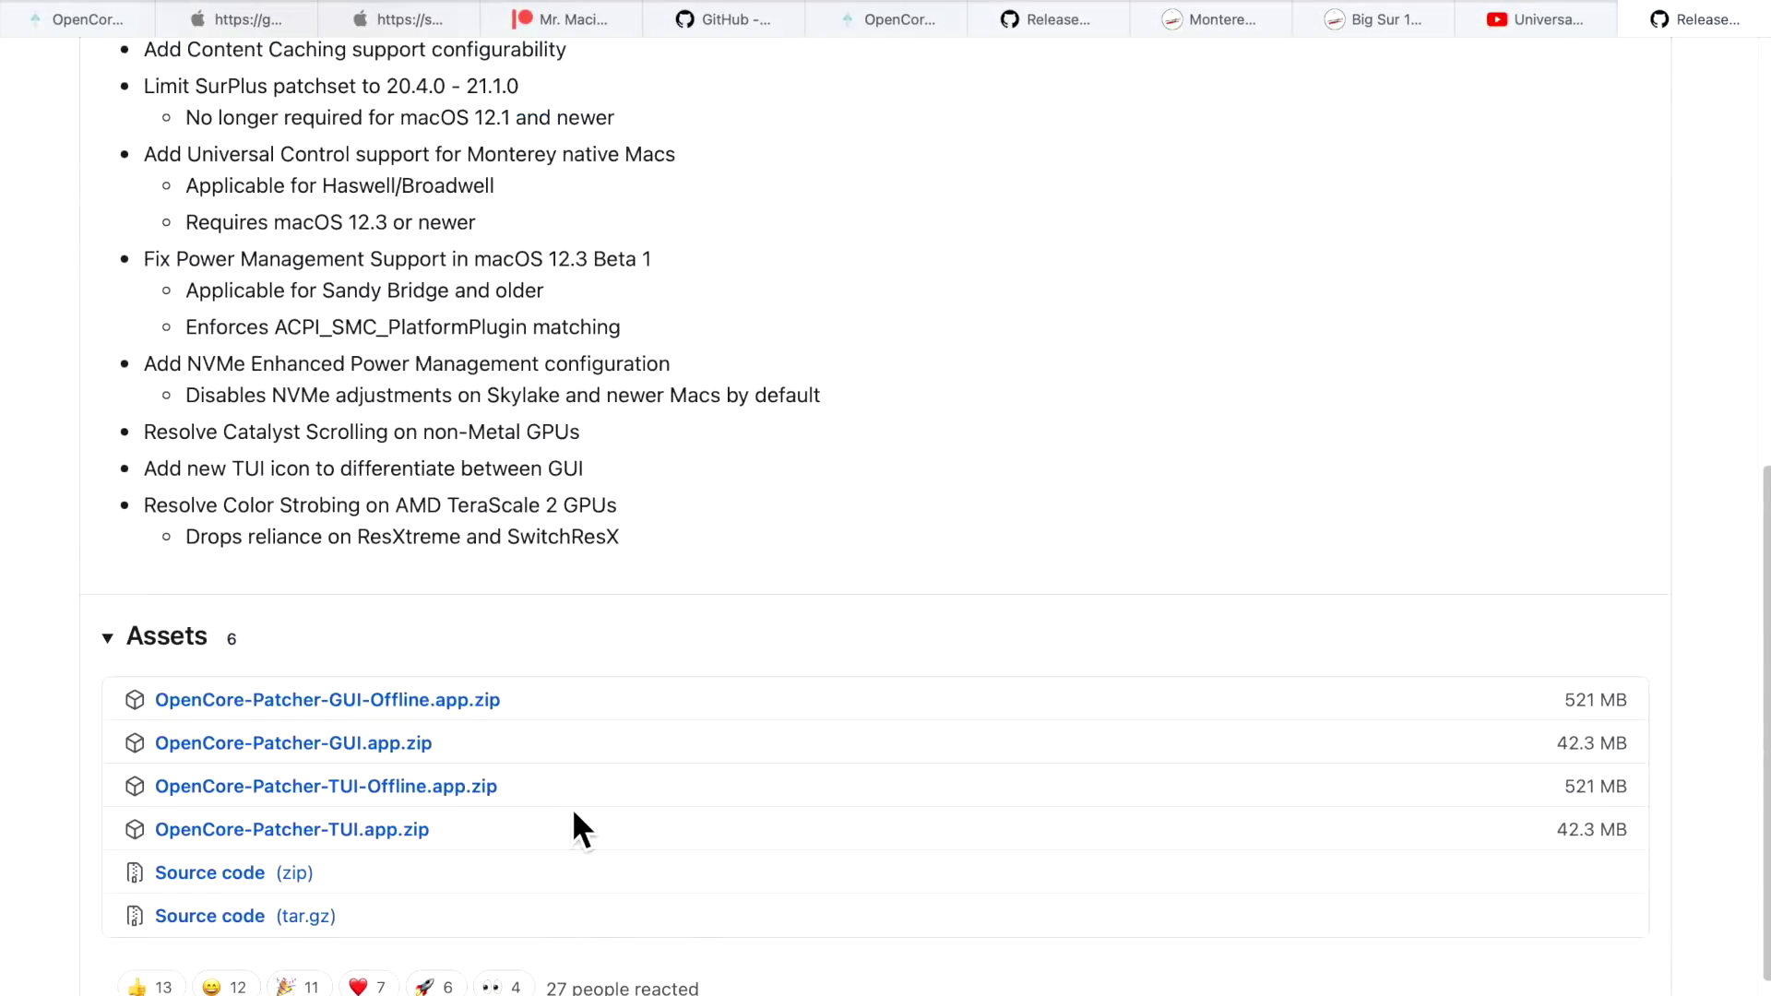
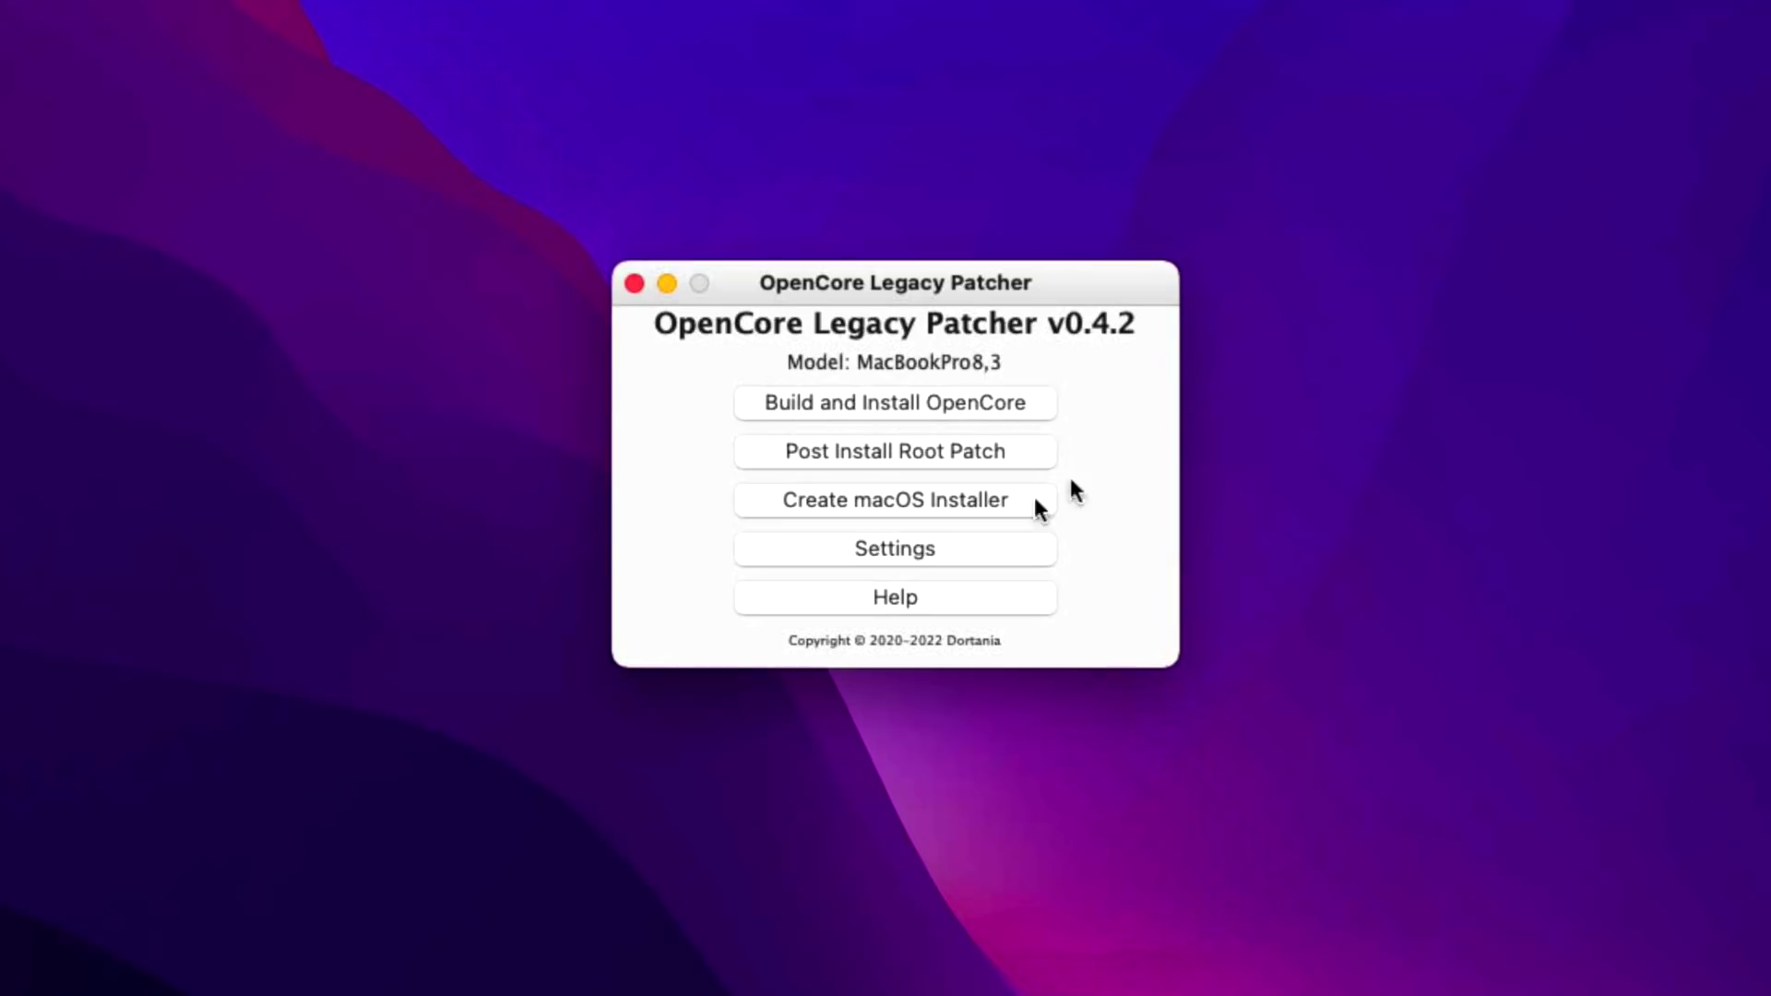
# Open the Post Install Root Patch menu, then minimize the Screen Sharing window.
pyautogui.click(822, 455)
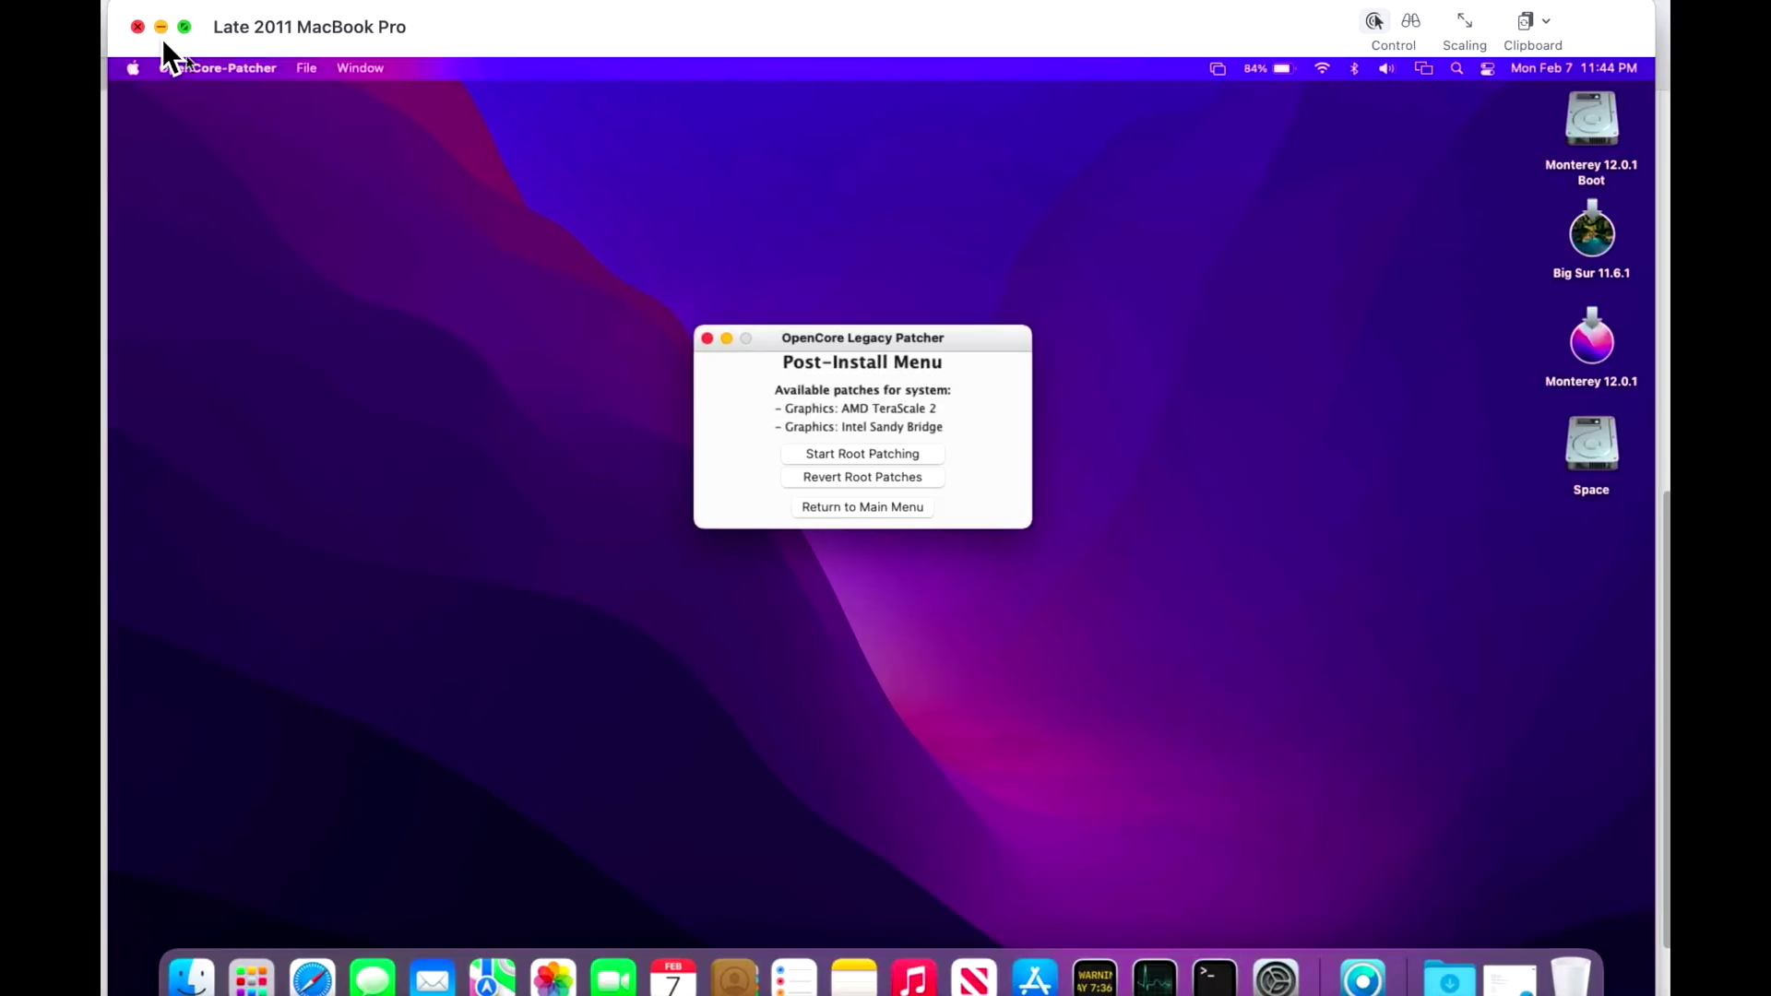
pyautogui.click(164, 35)
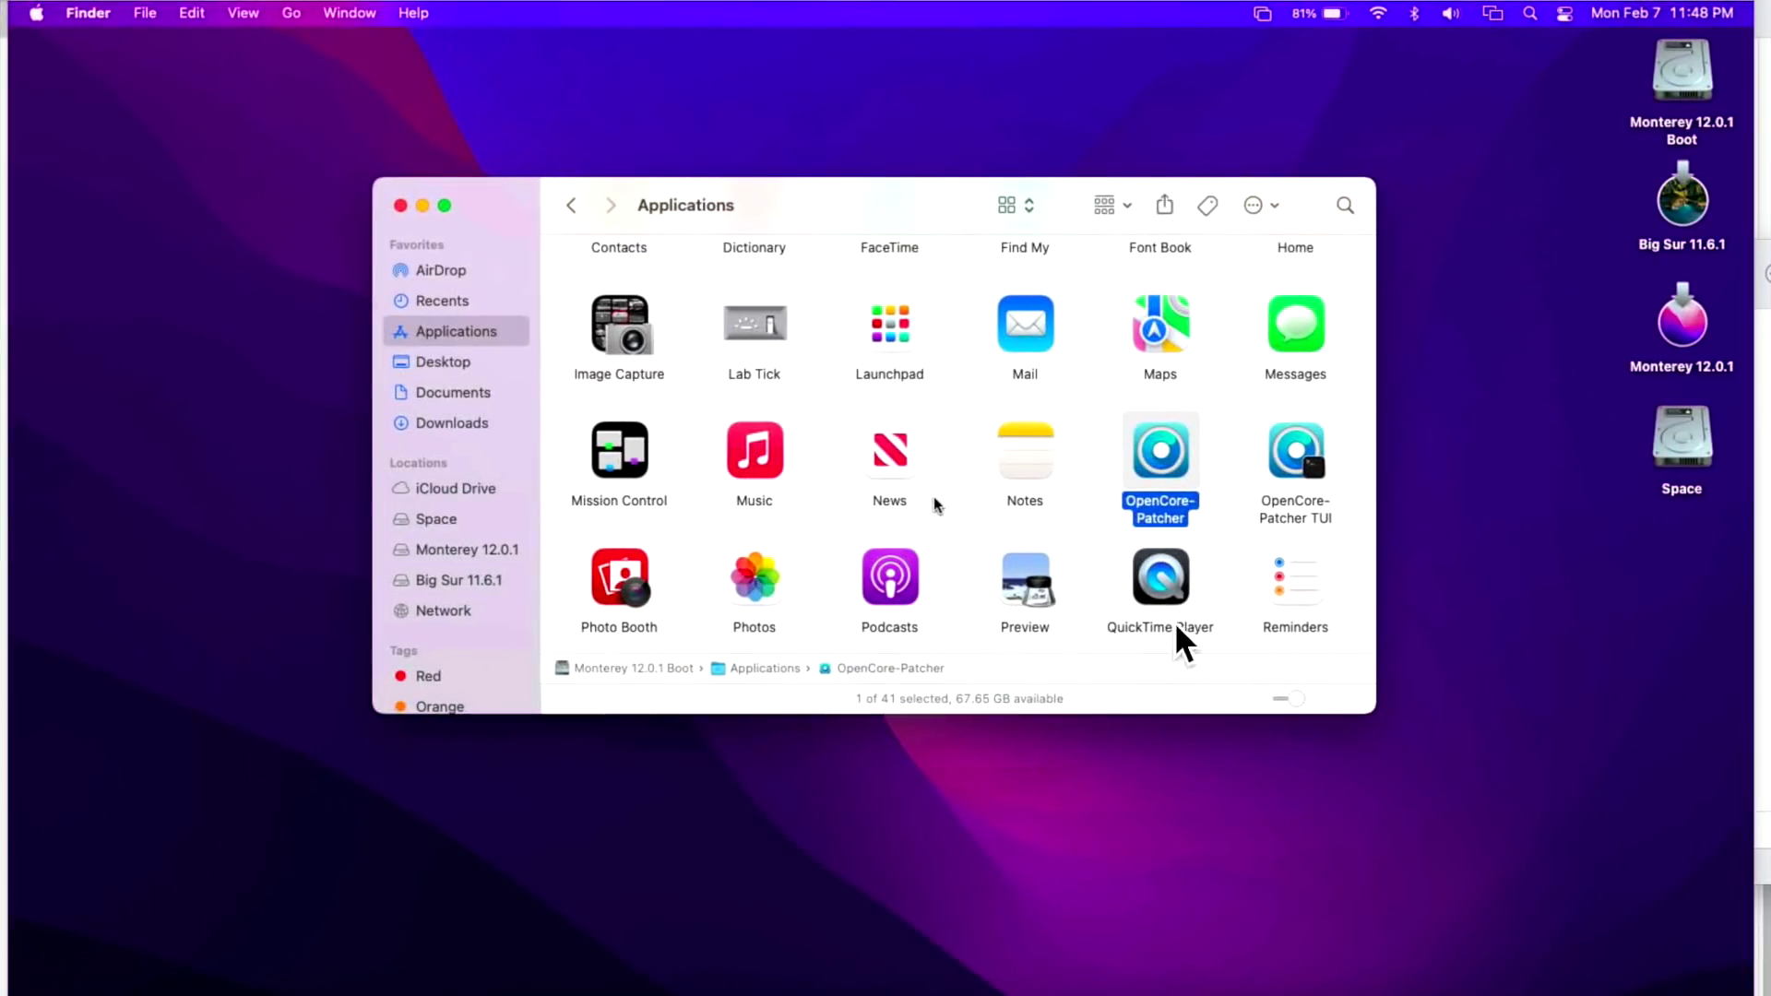
# Launch OpenCore-Patcher v0.4.0 from the Applications folder.
pyautogui.doubleClick(1163, 440)
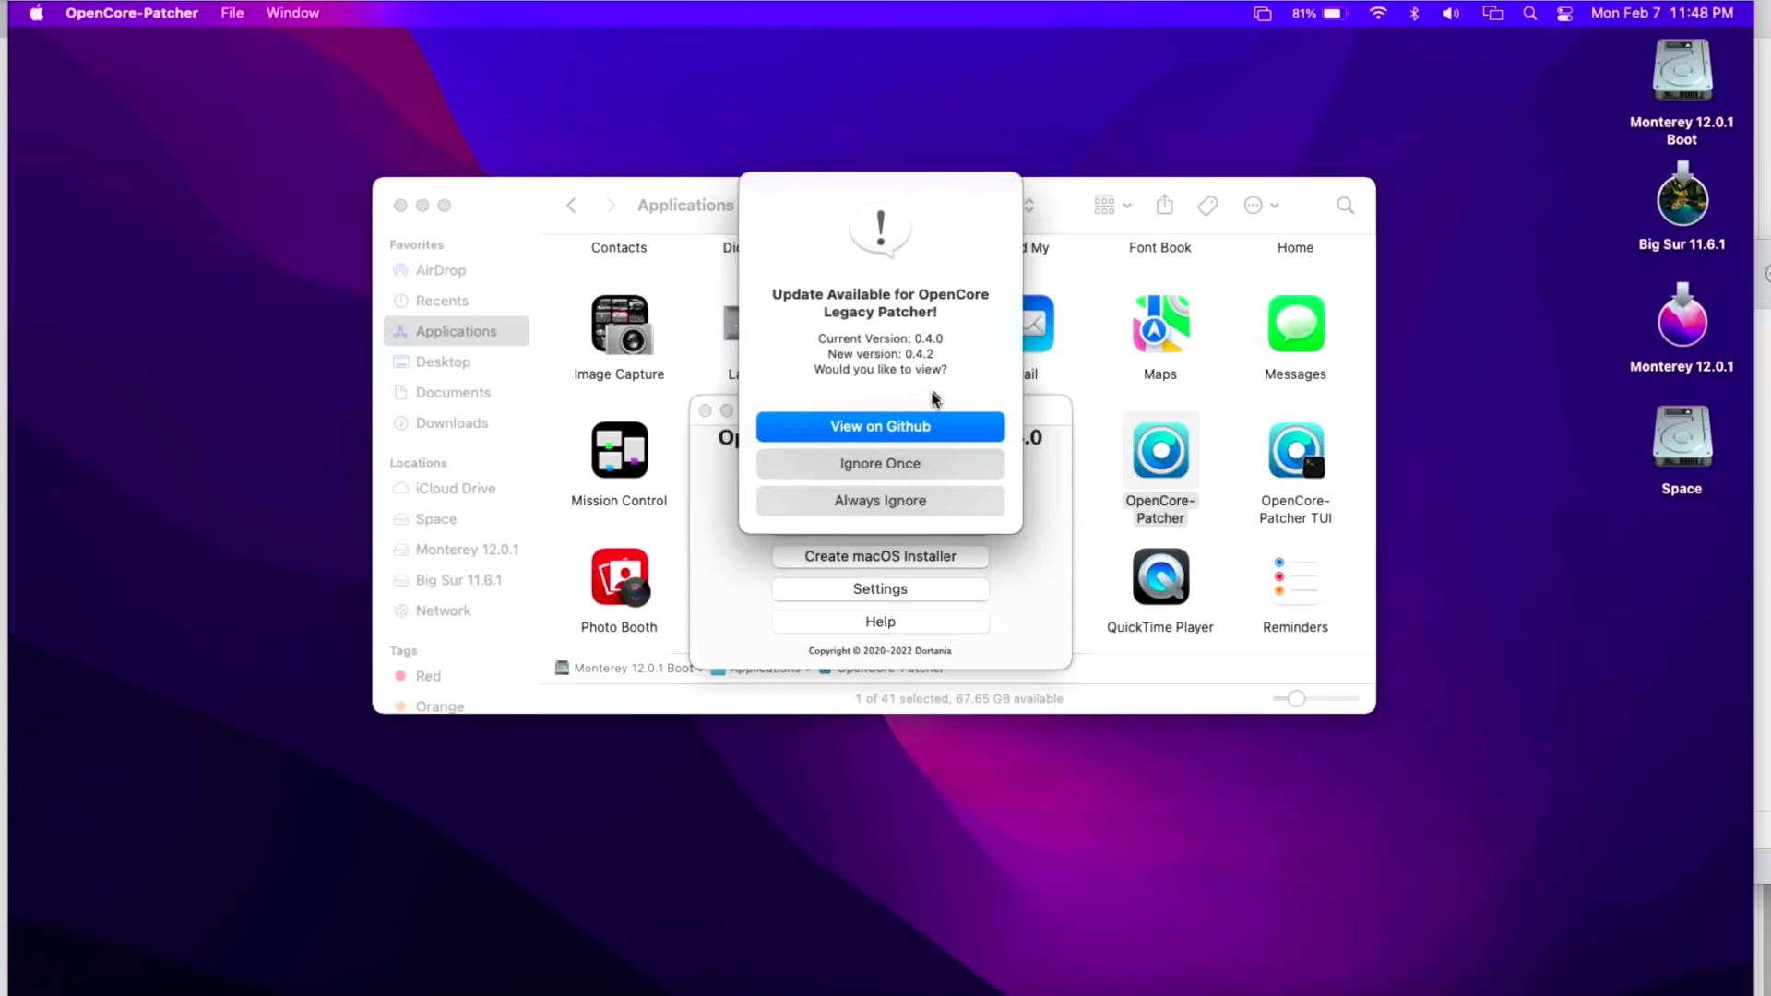
# Open the 0.4.2 release page on GitHub and quit the old OpenCore-Patcher.
pyautogui.click(920, 430)
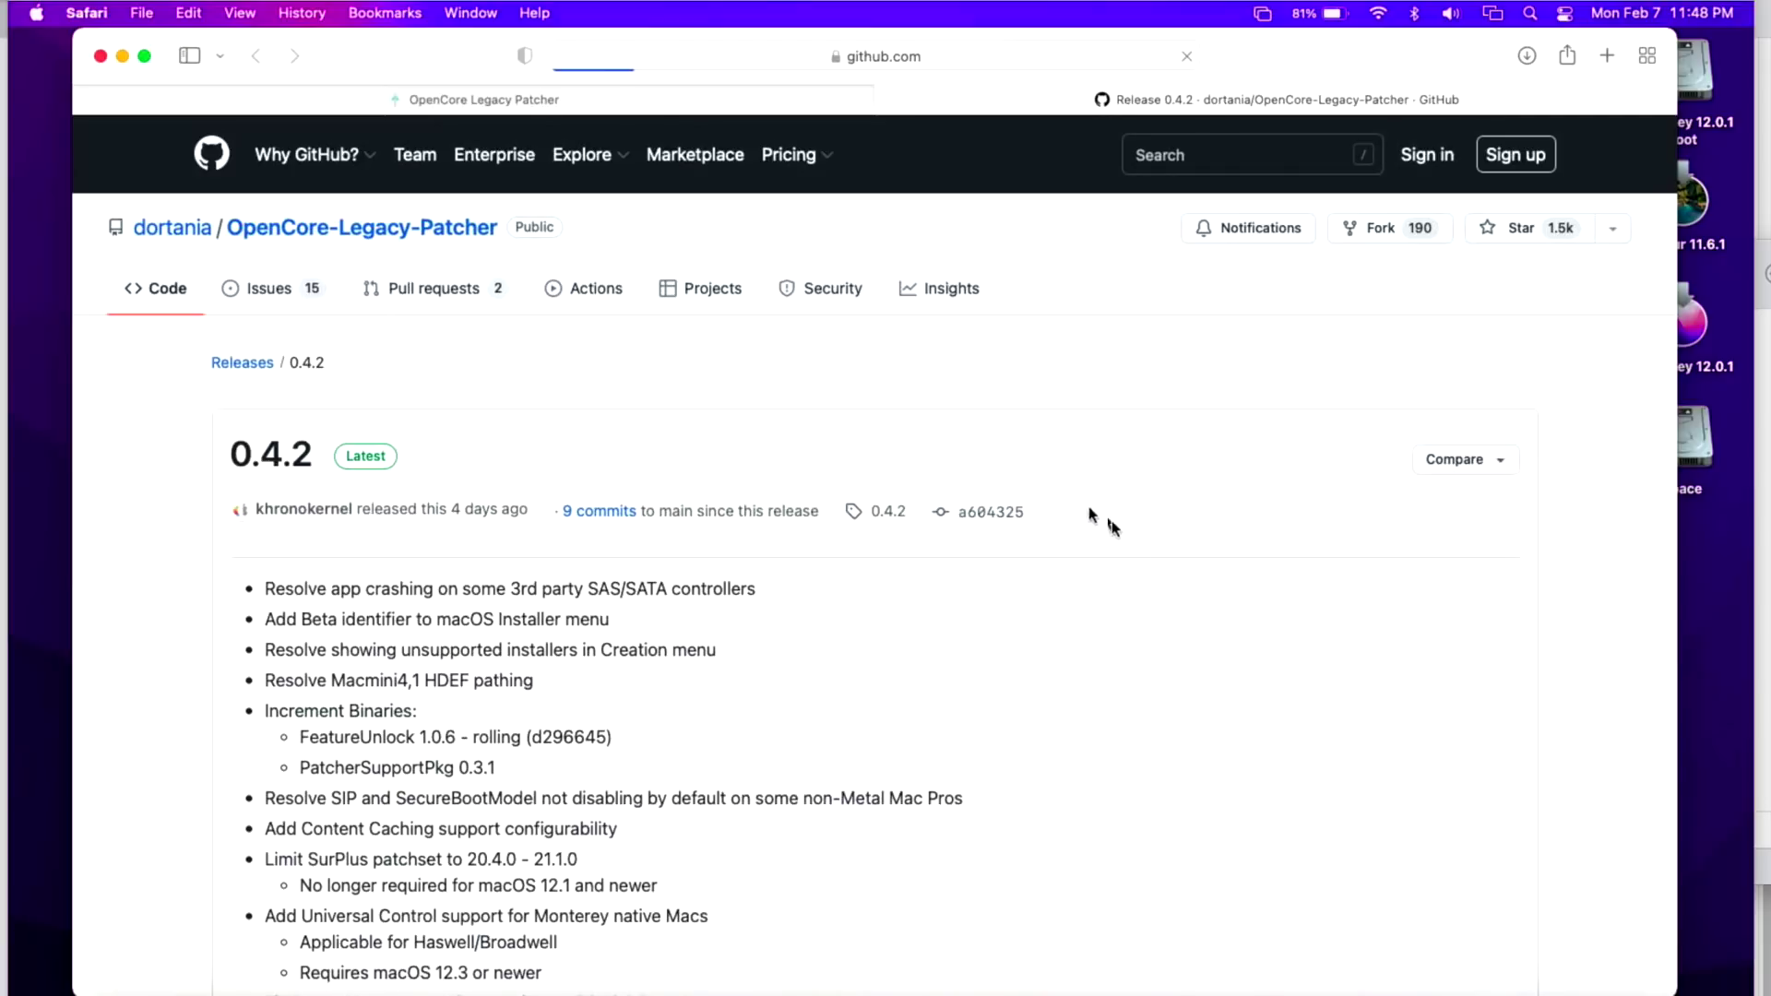
pyautogui.click(1483, 990)
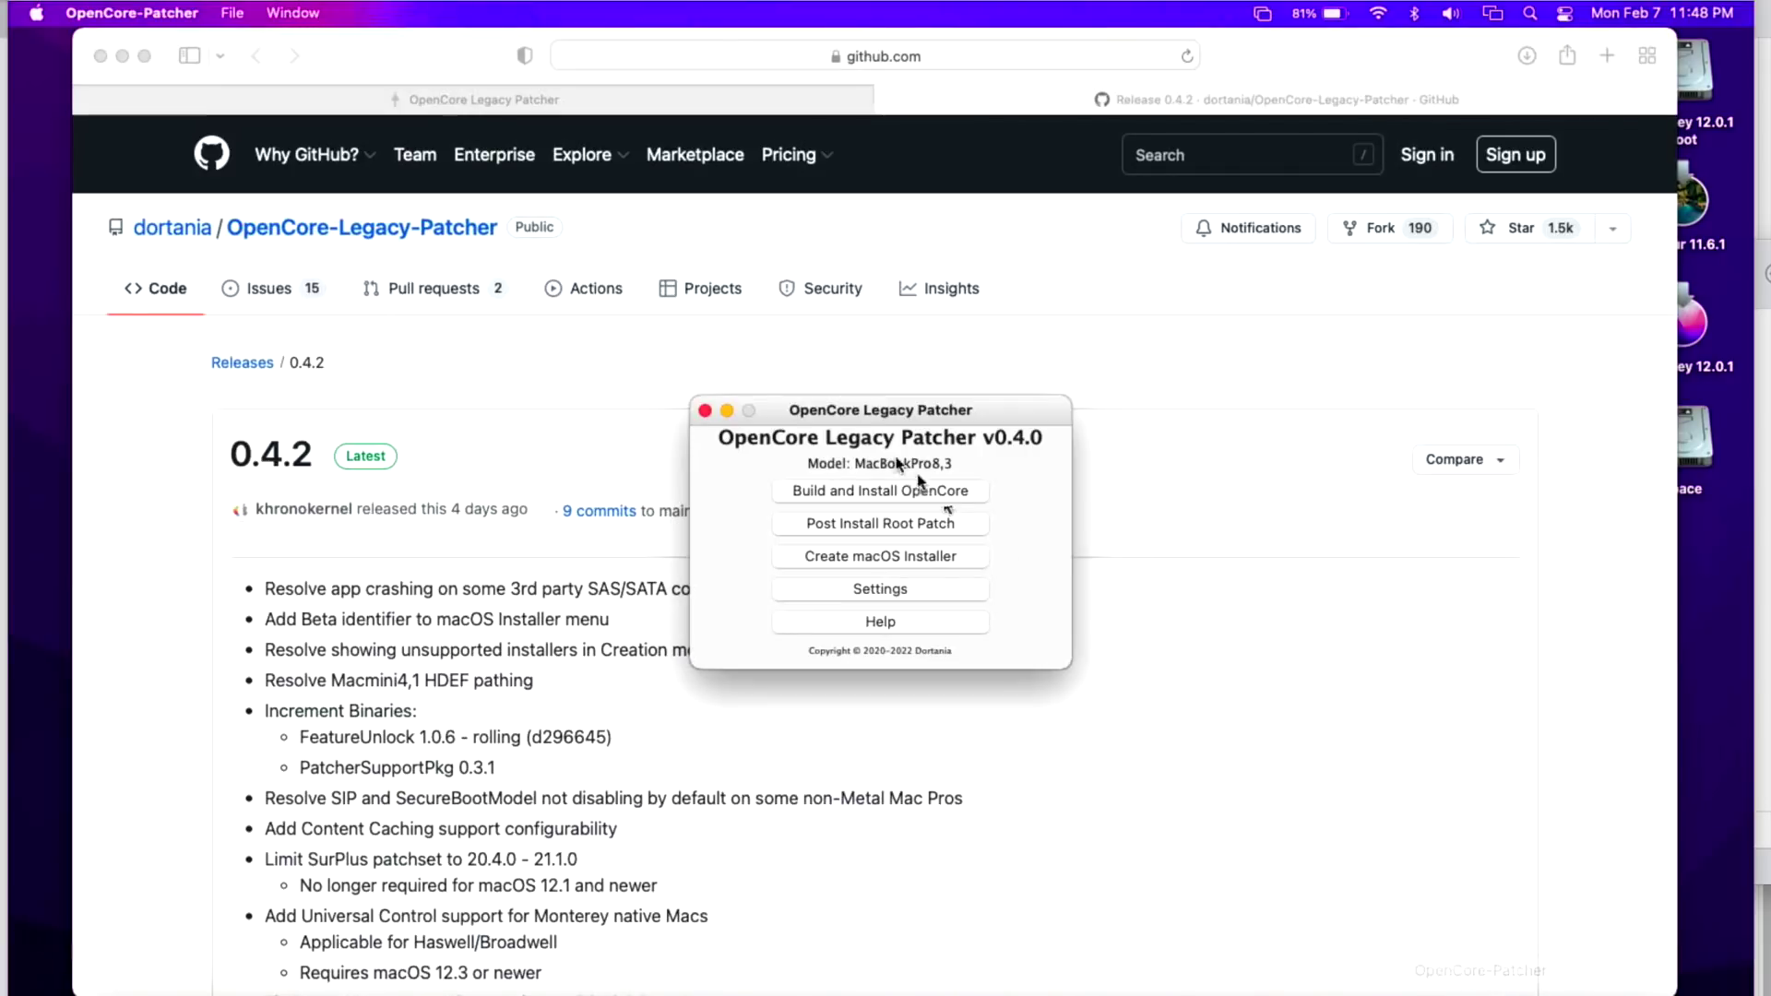
pyautogui.click(169, 9)
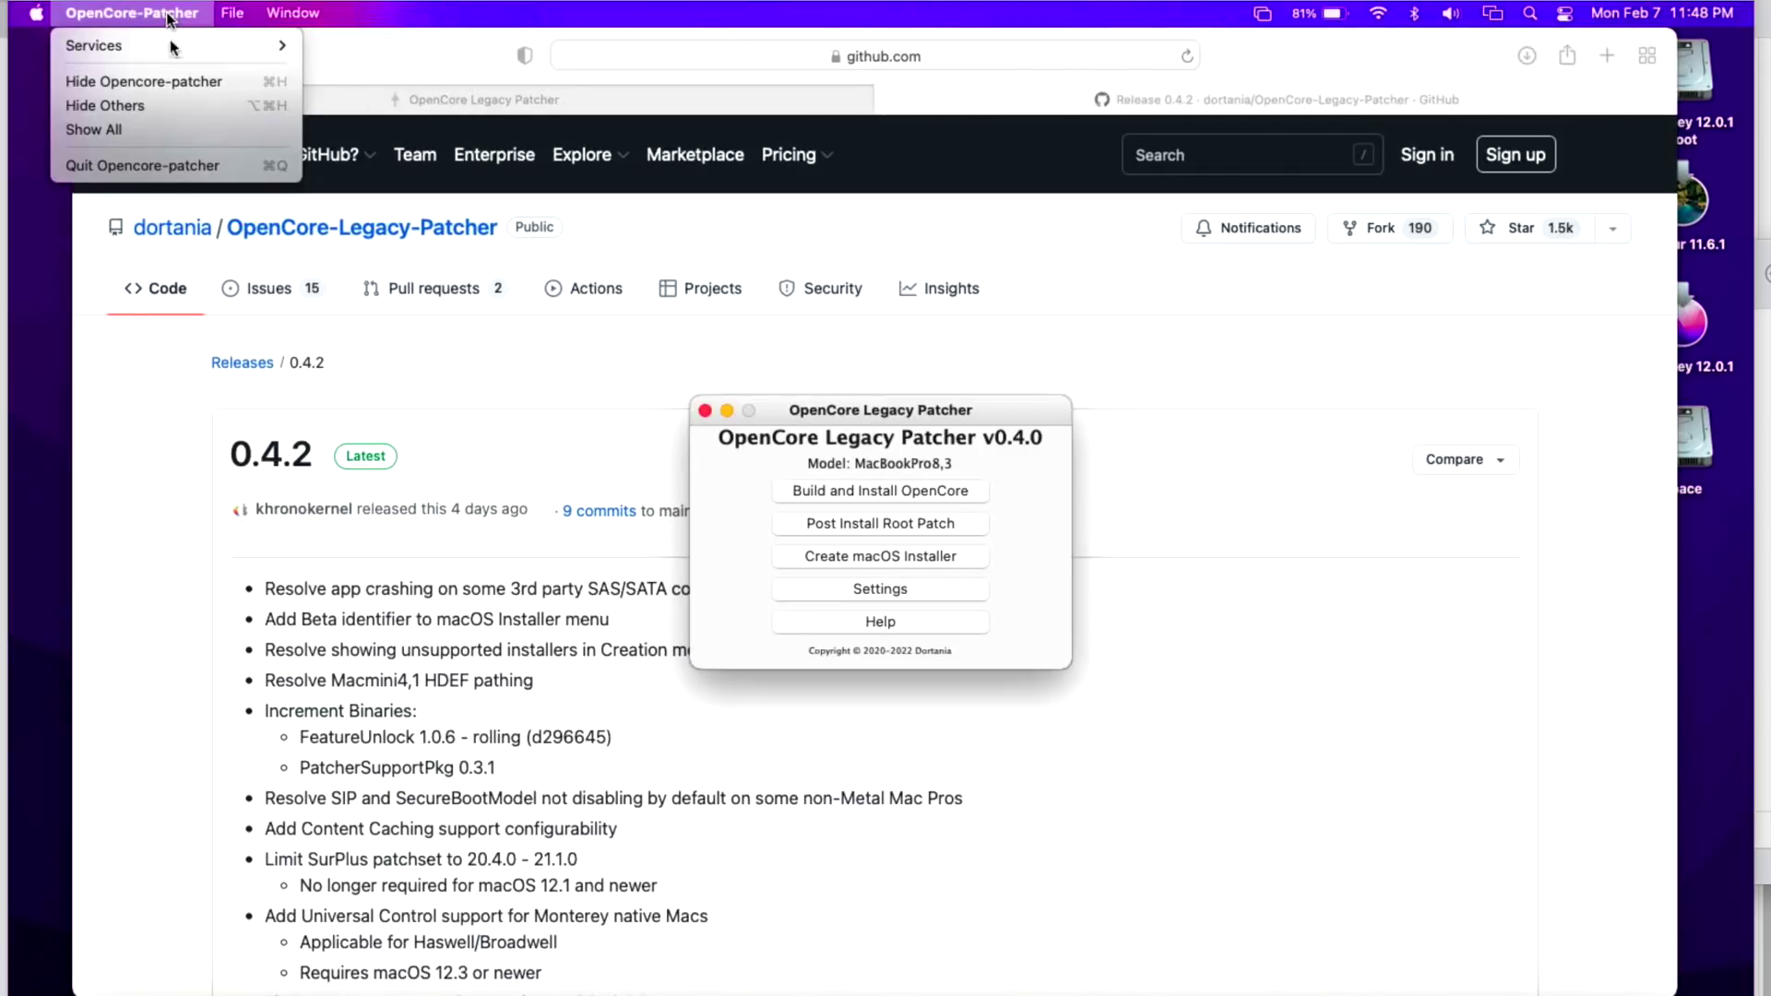
pyautogui.click(179, 168)
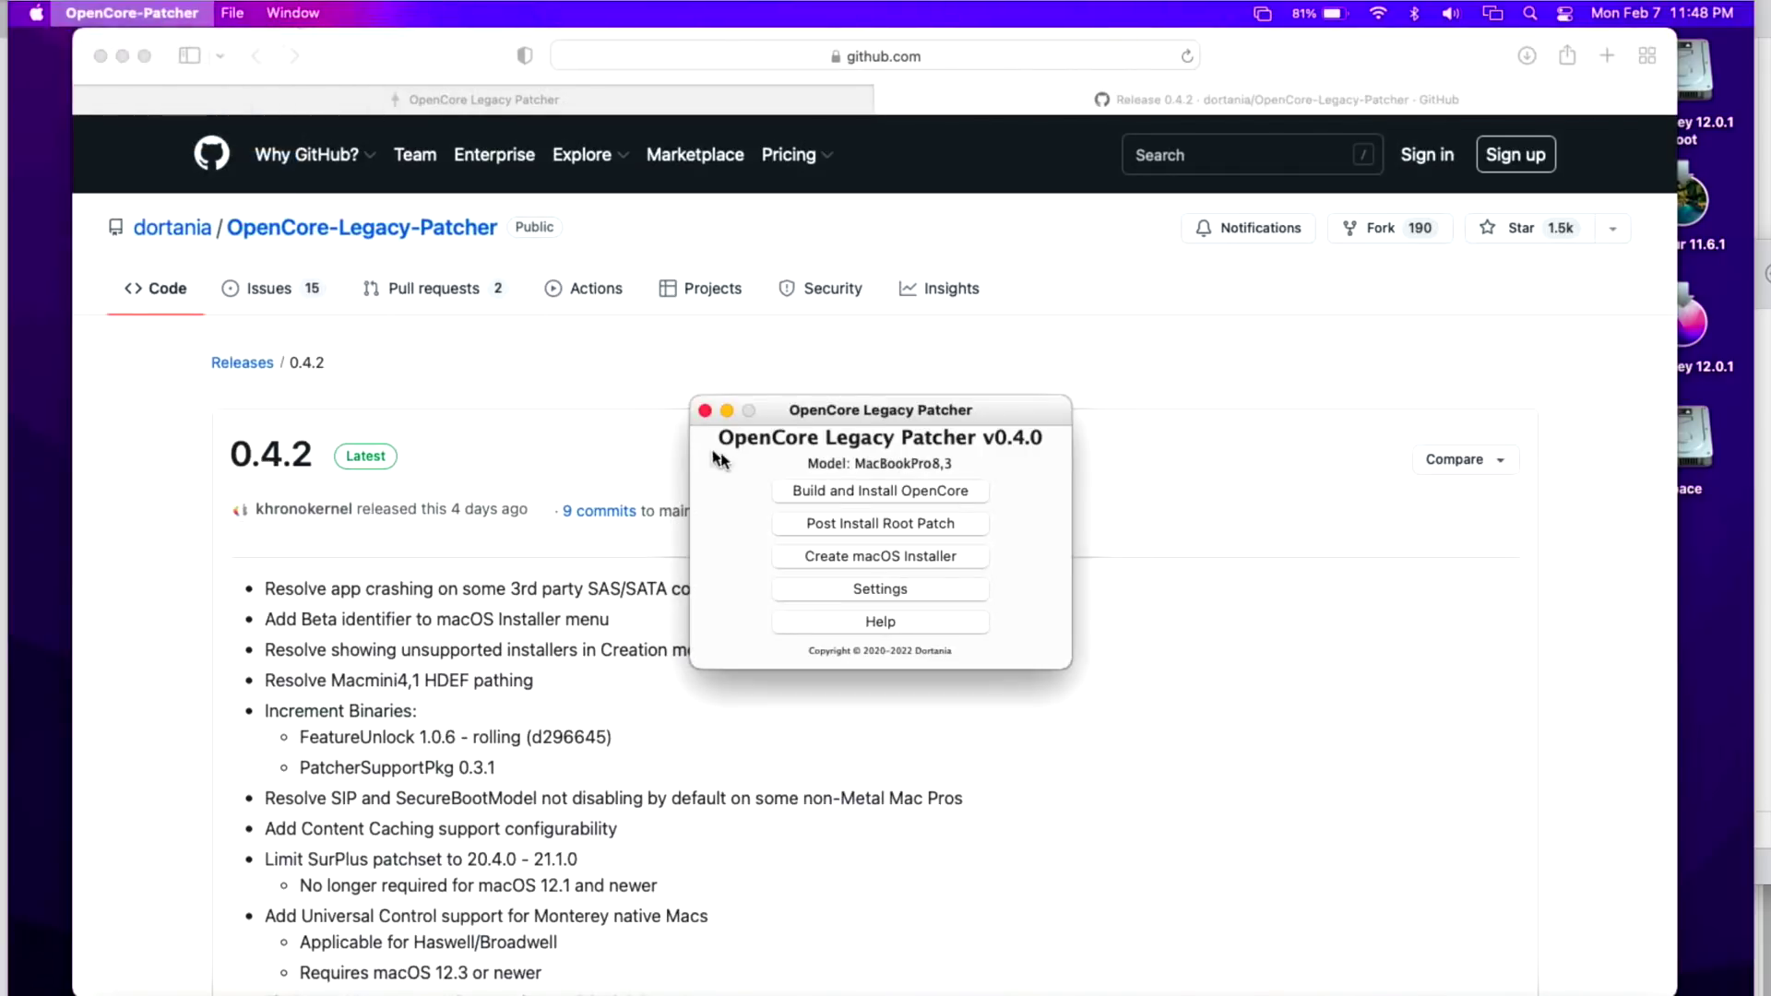
# Download OpenCore-Patcher-GUI.app.zip from the release's Assets.
pyautogui.scroll(-5, 934, 601)
pyautogui.scroll(-2, 934, 601)
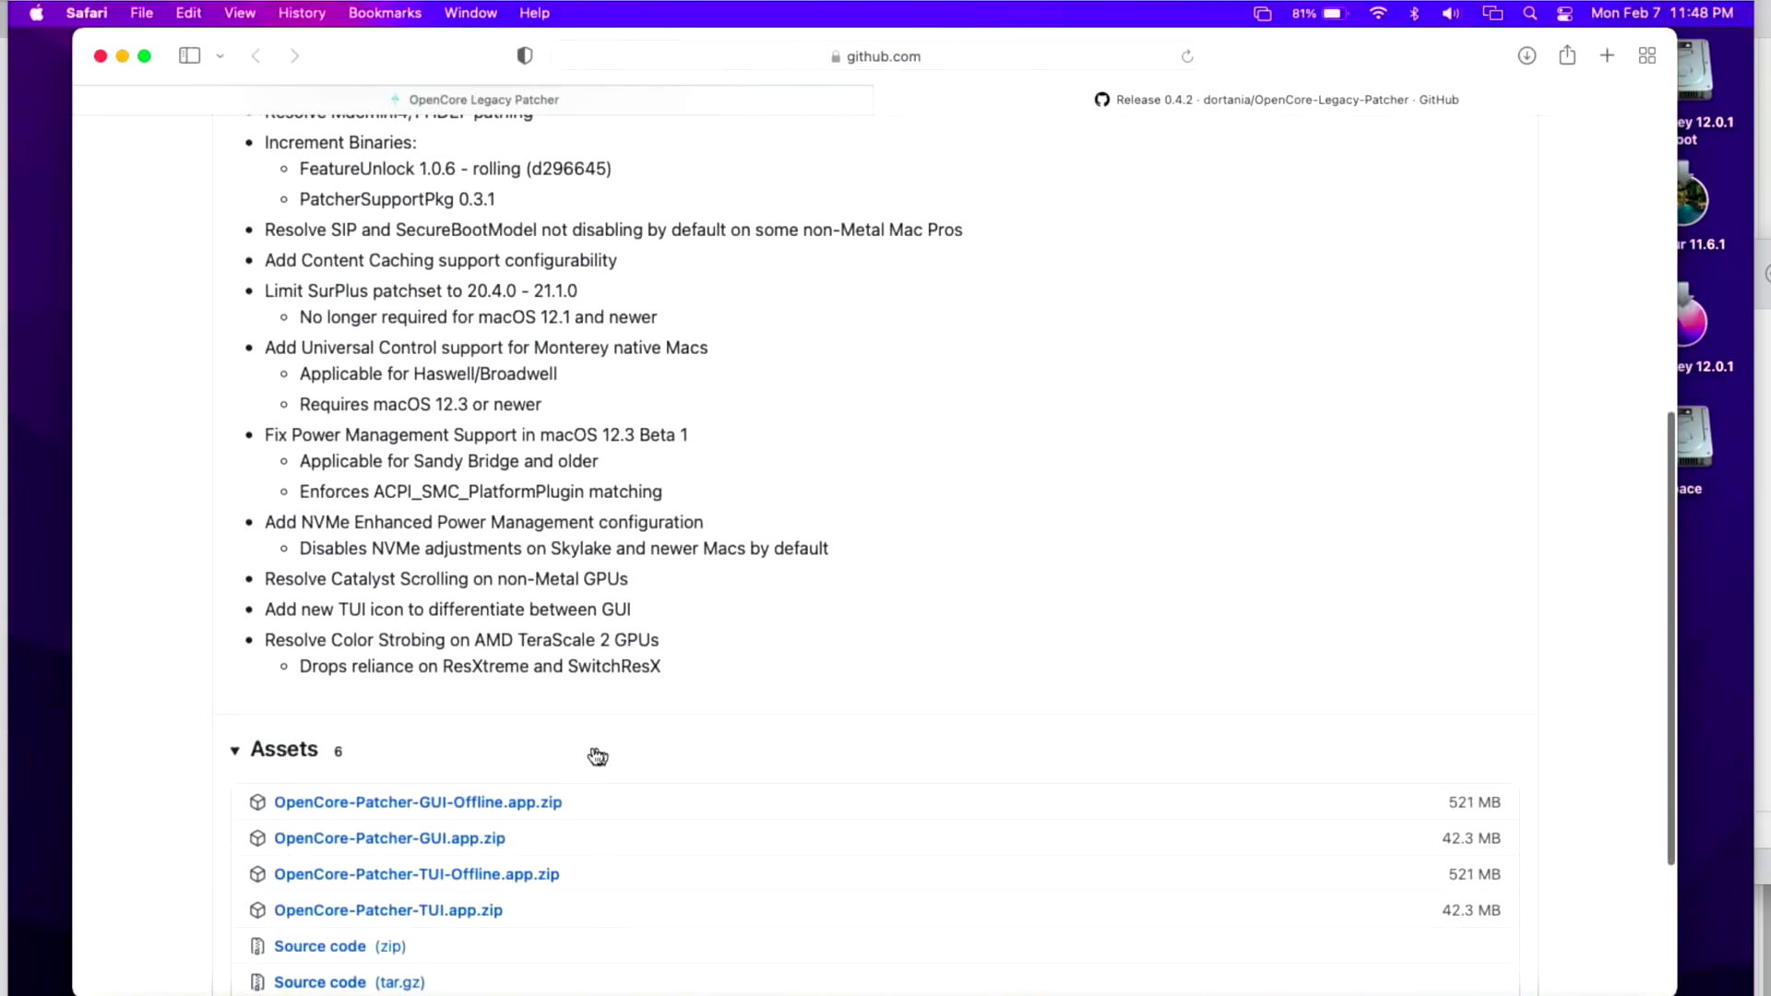
pyautogui.click(405, 840)
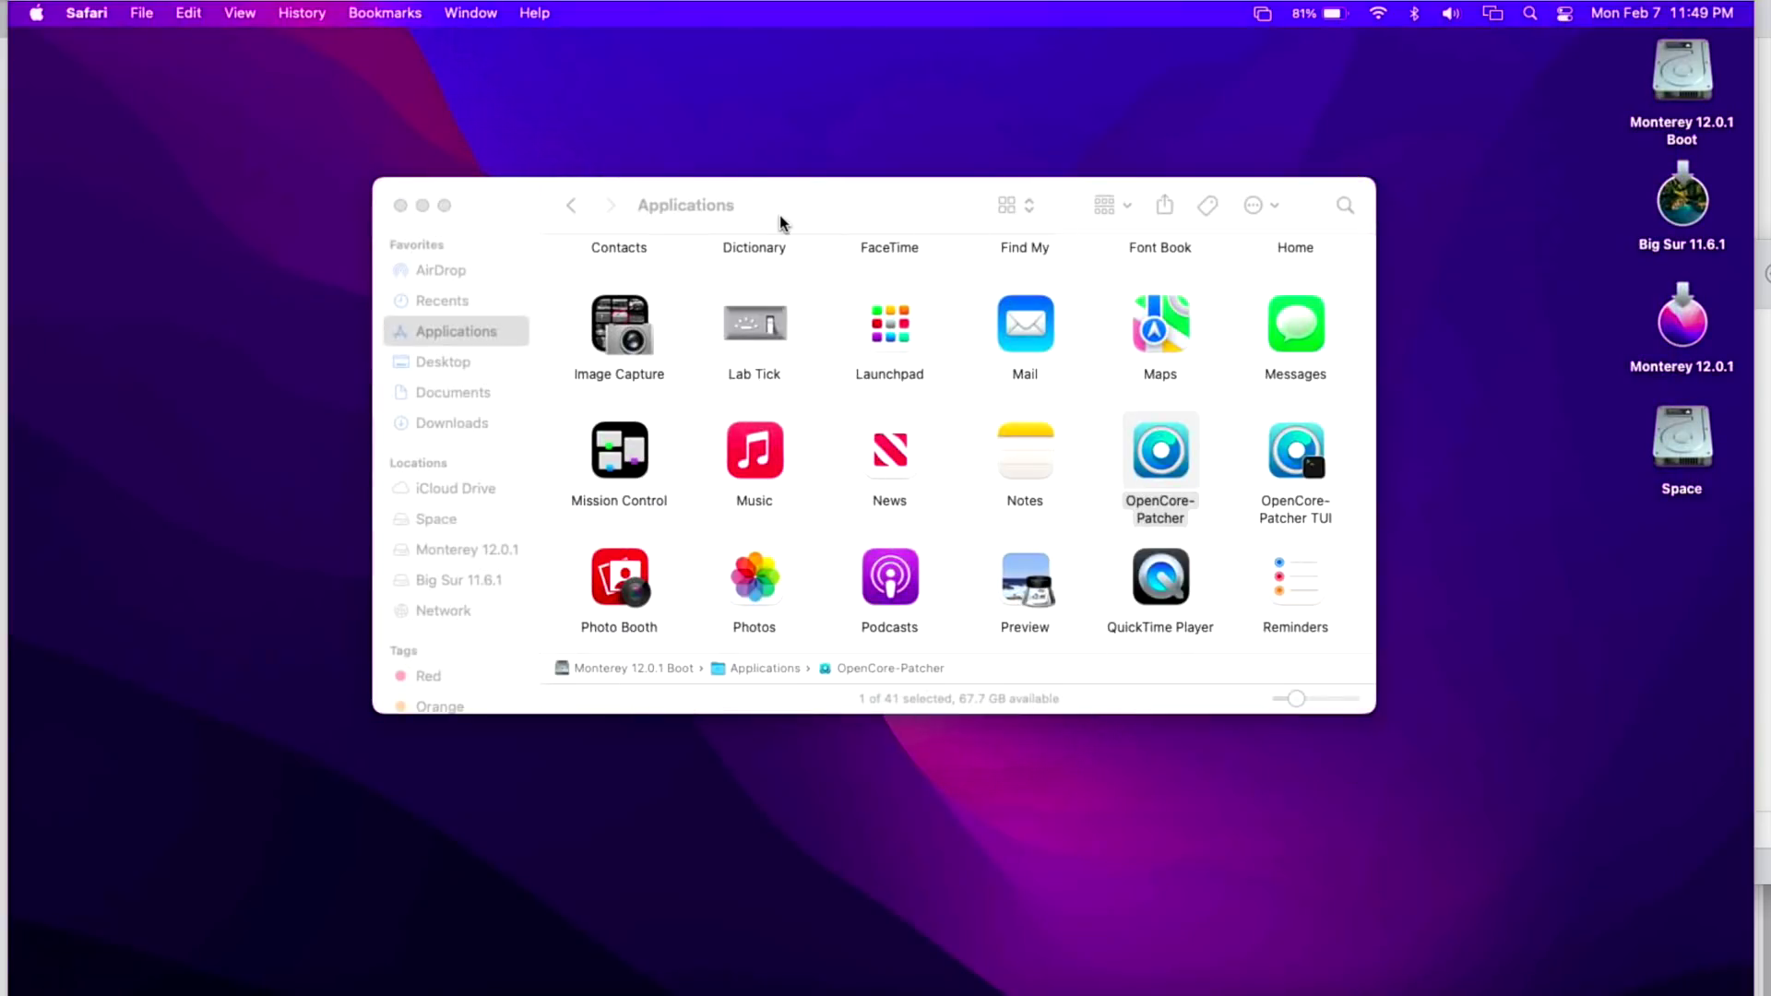
pyautogui.moveTo(779, 221); pyautogui.dragTo(706, 184)
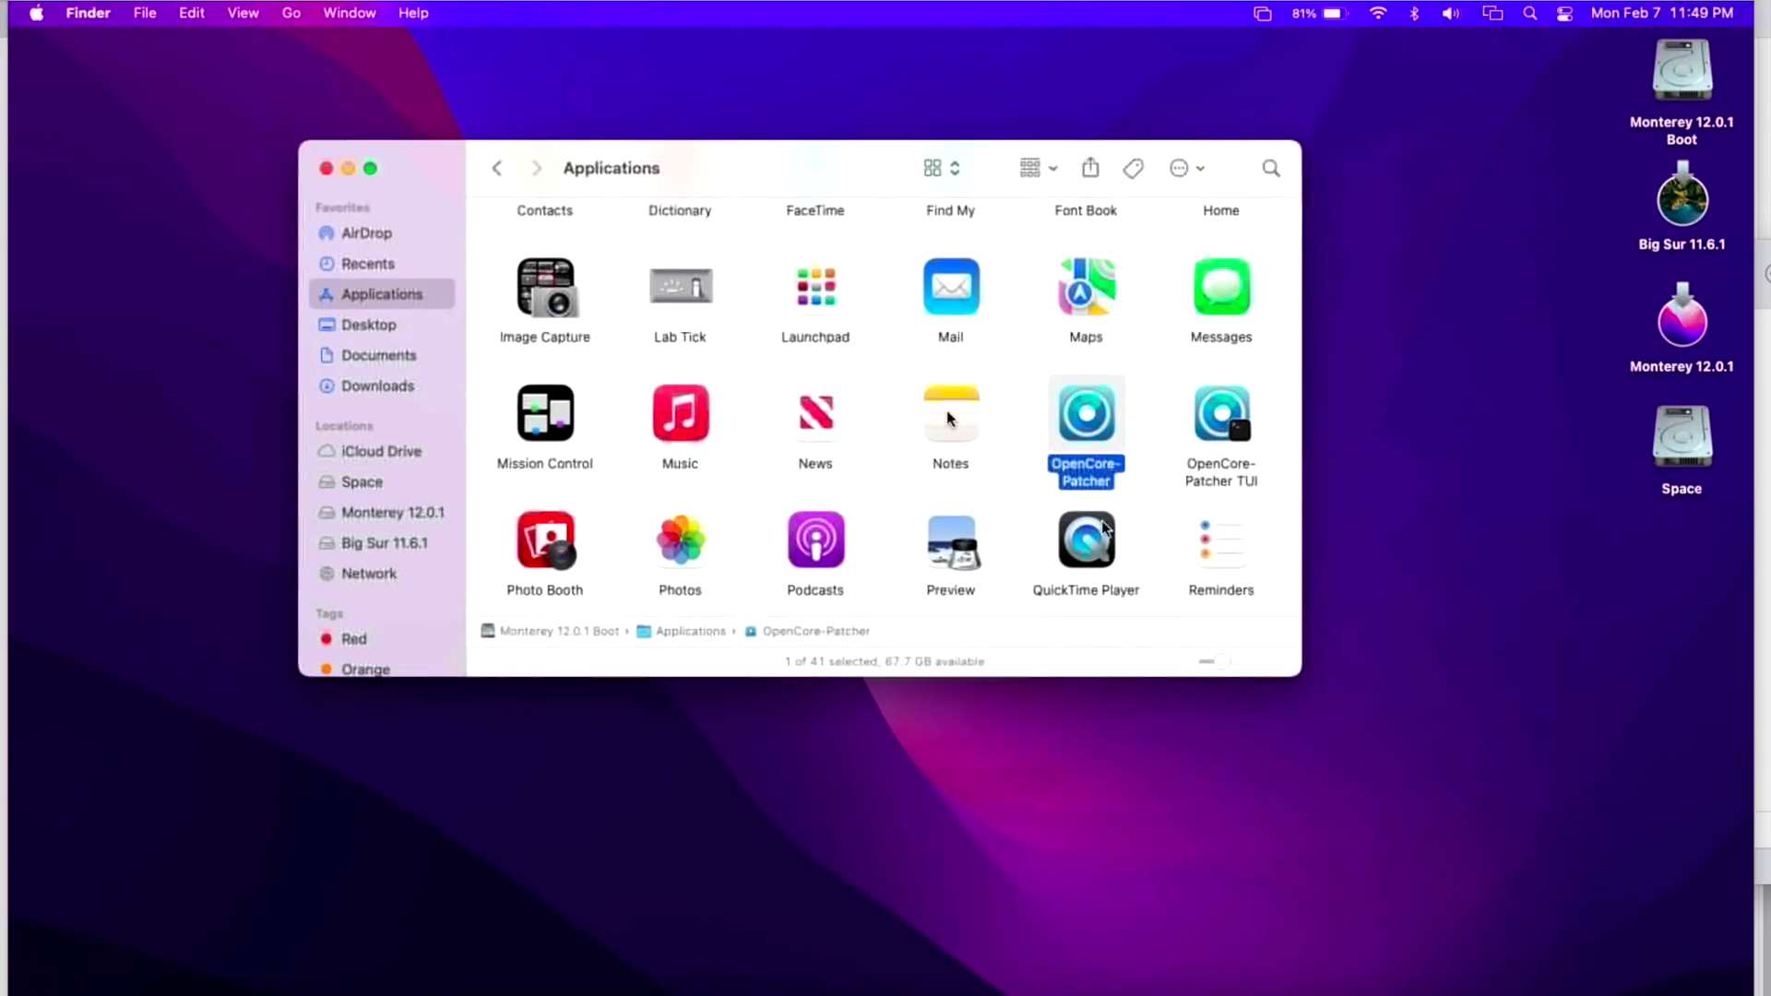
# Replace the Applications copy of OpenCore-Patcher with the downloaded one and open v0.4.2 past Gatekeeper.
pyautogui.click(1522, 991)
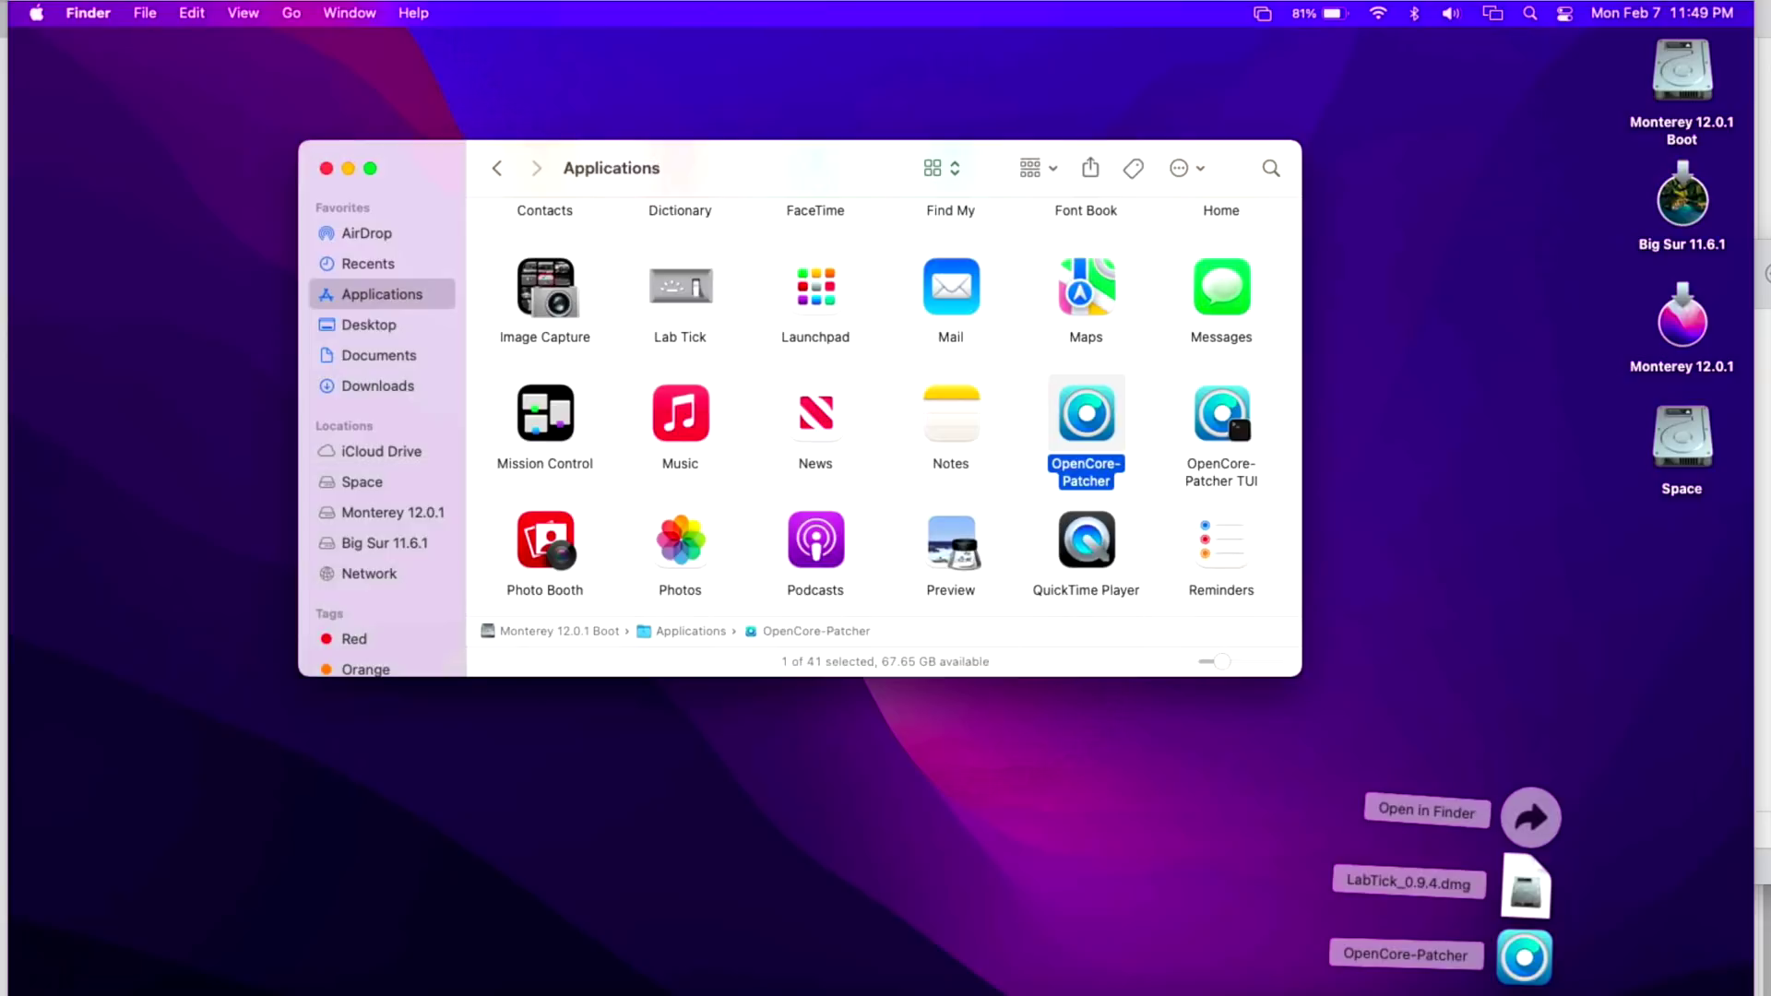
pyautogui.moveTo(1522, 953); pyautogui.dragTo(1001, 327)
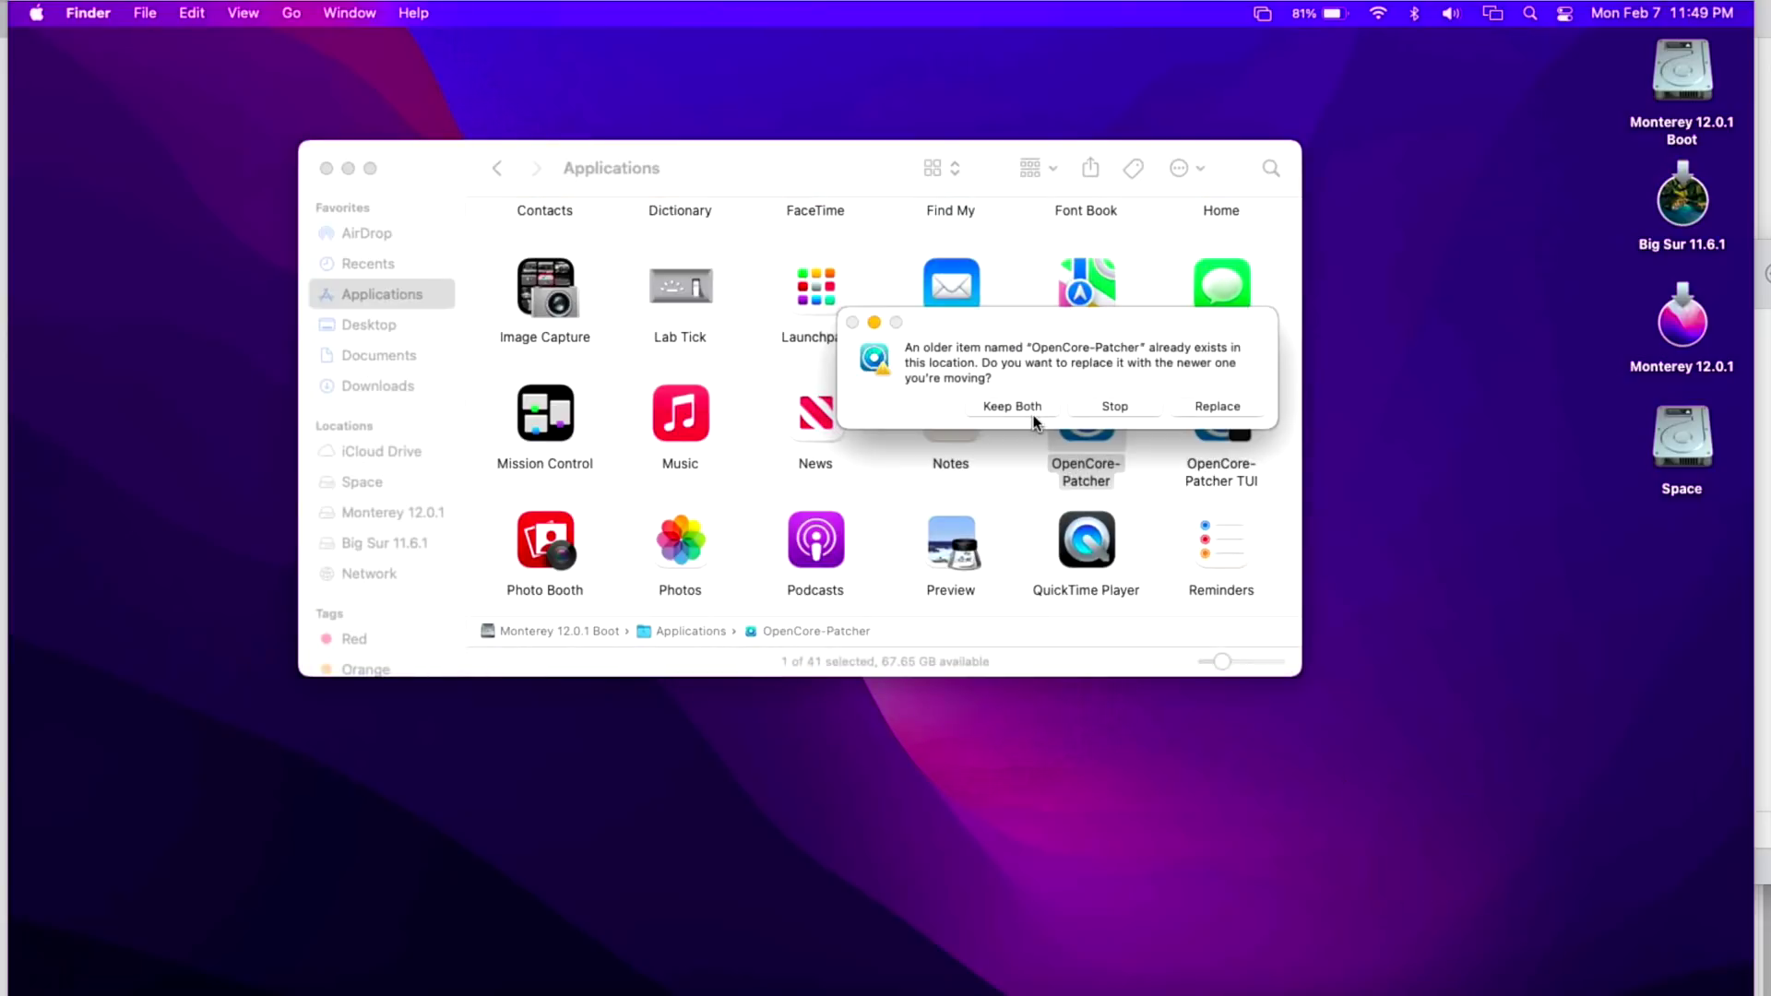
pyautogui.click(1203, 407)
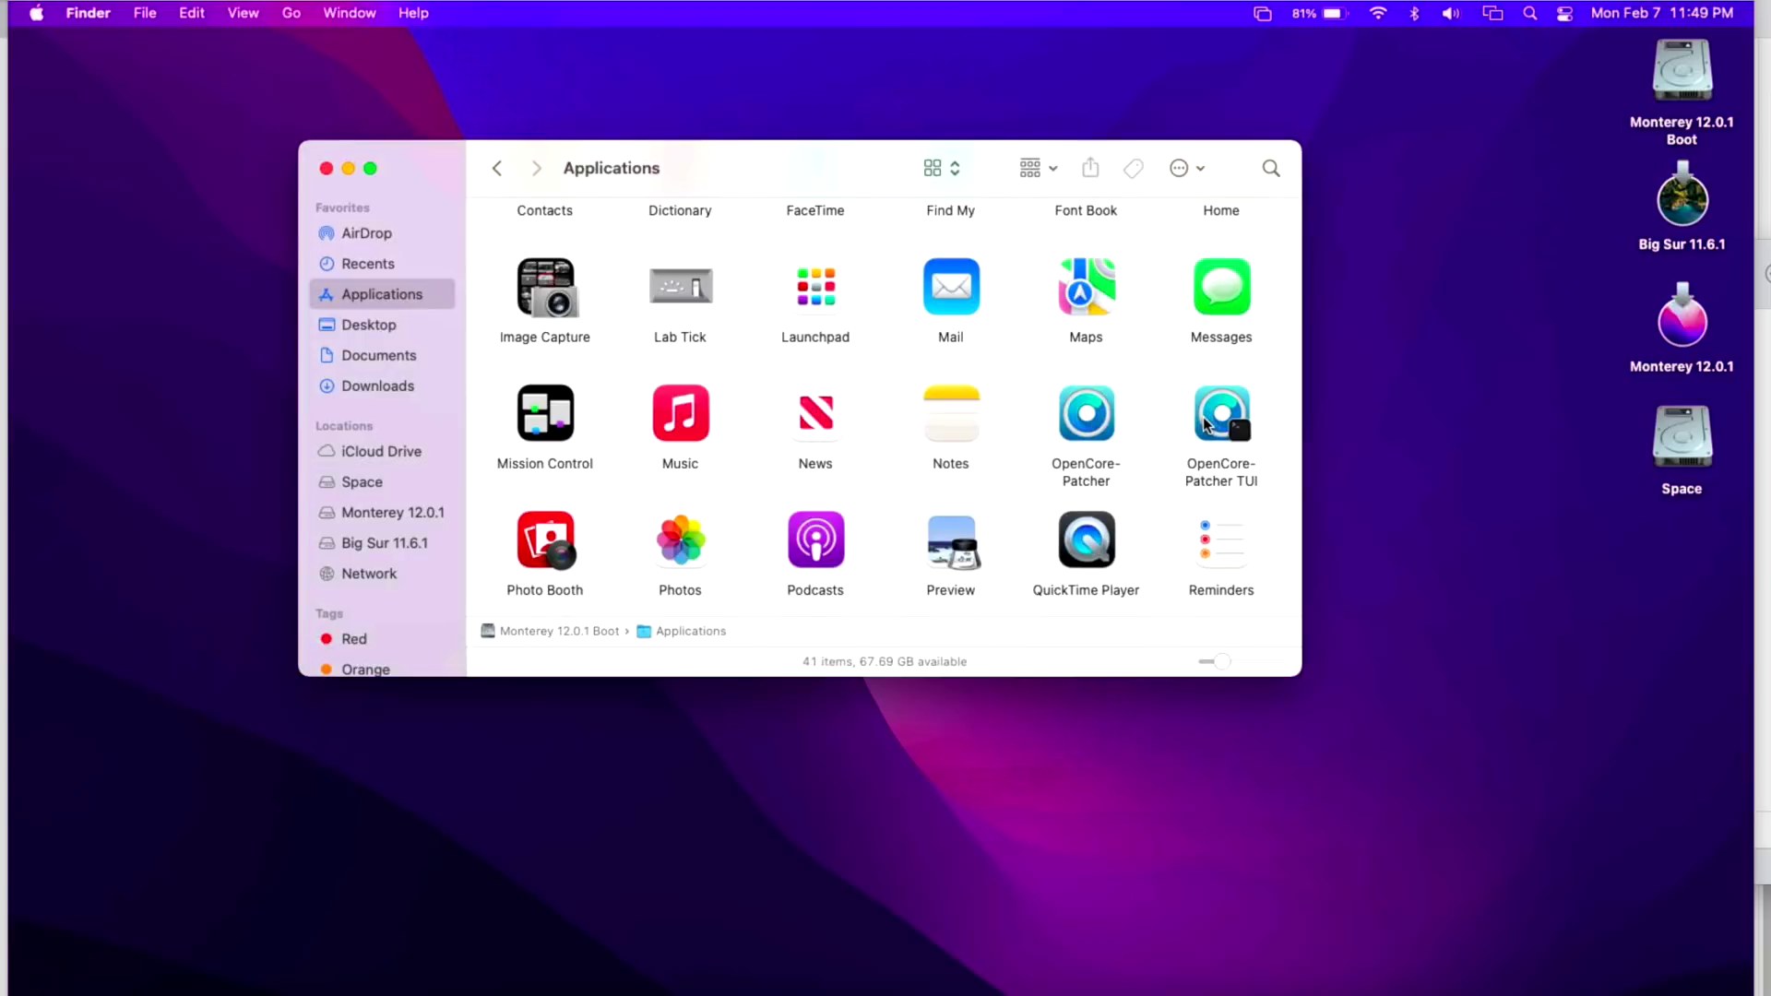
pyautogui.click(1085, 422)
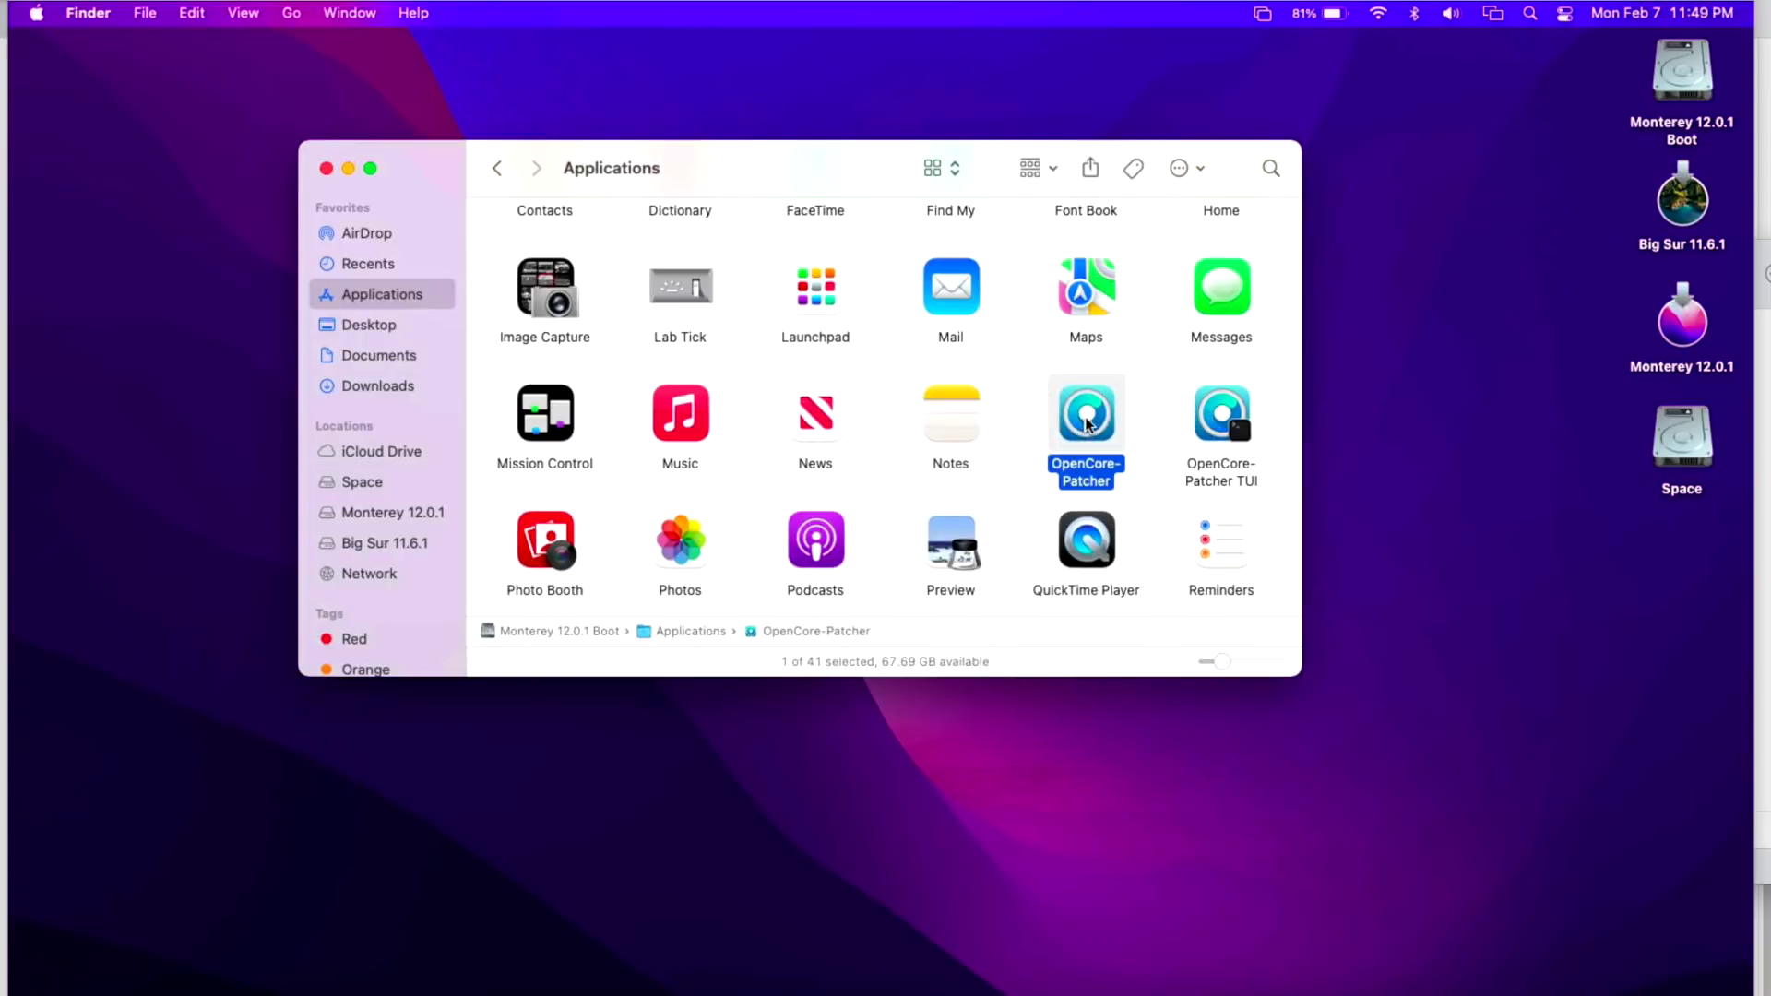
pyautogui.doubleClick(1086, 422)
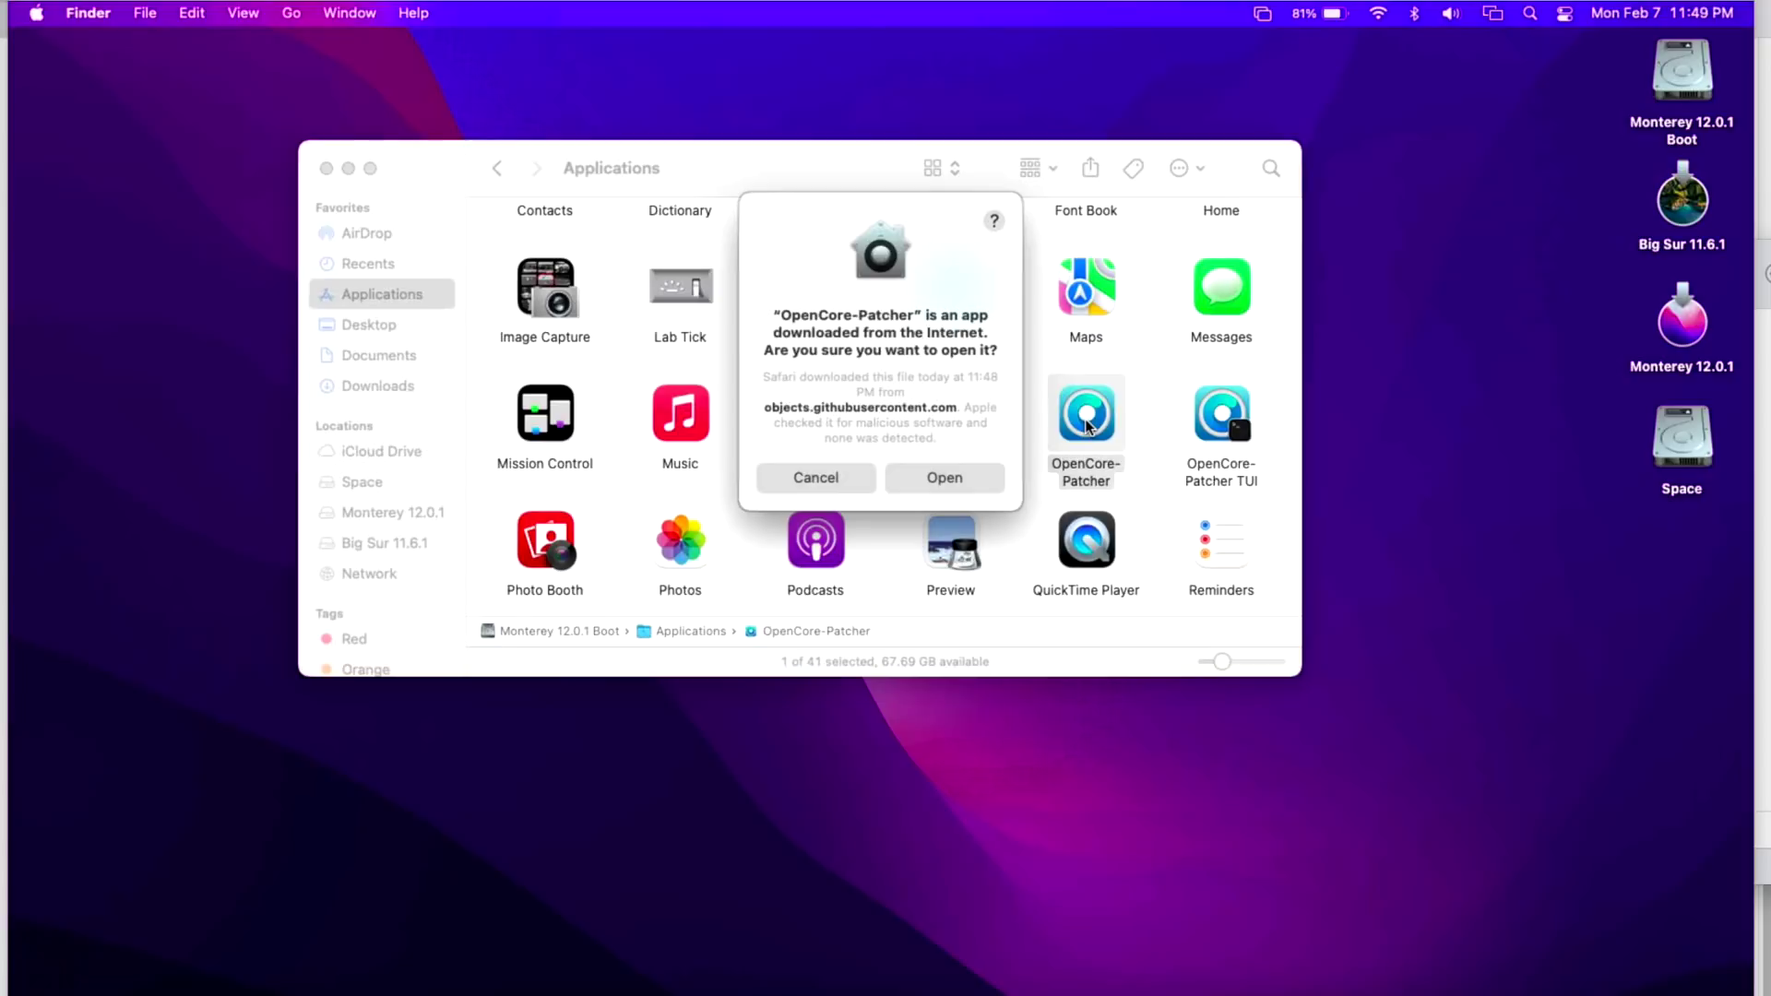
pyautogui.click(944, 474)
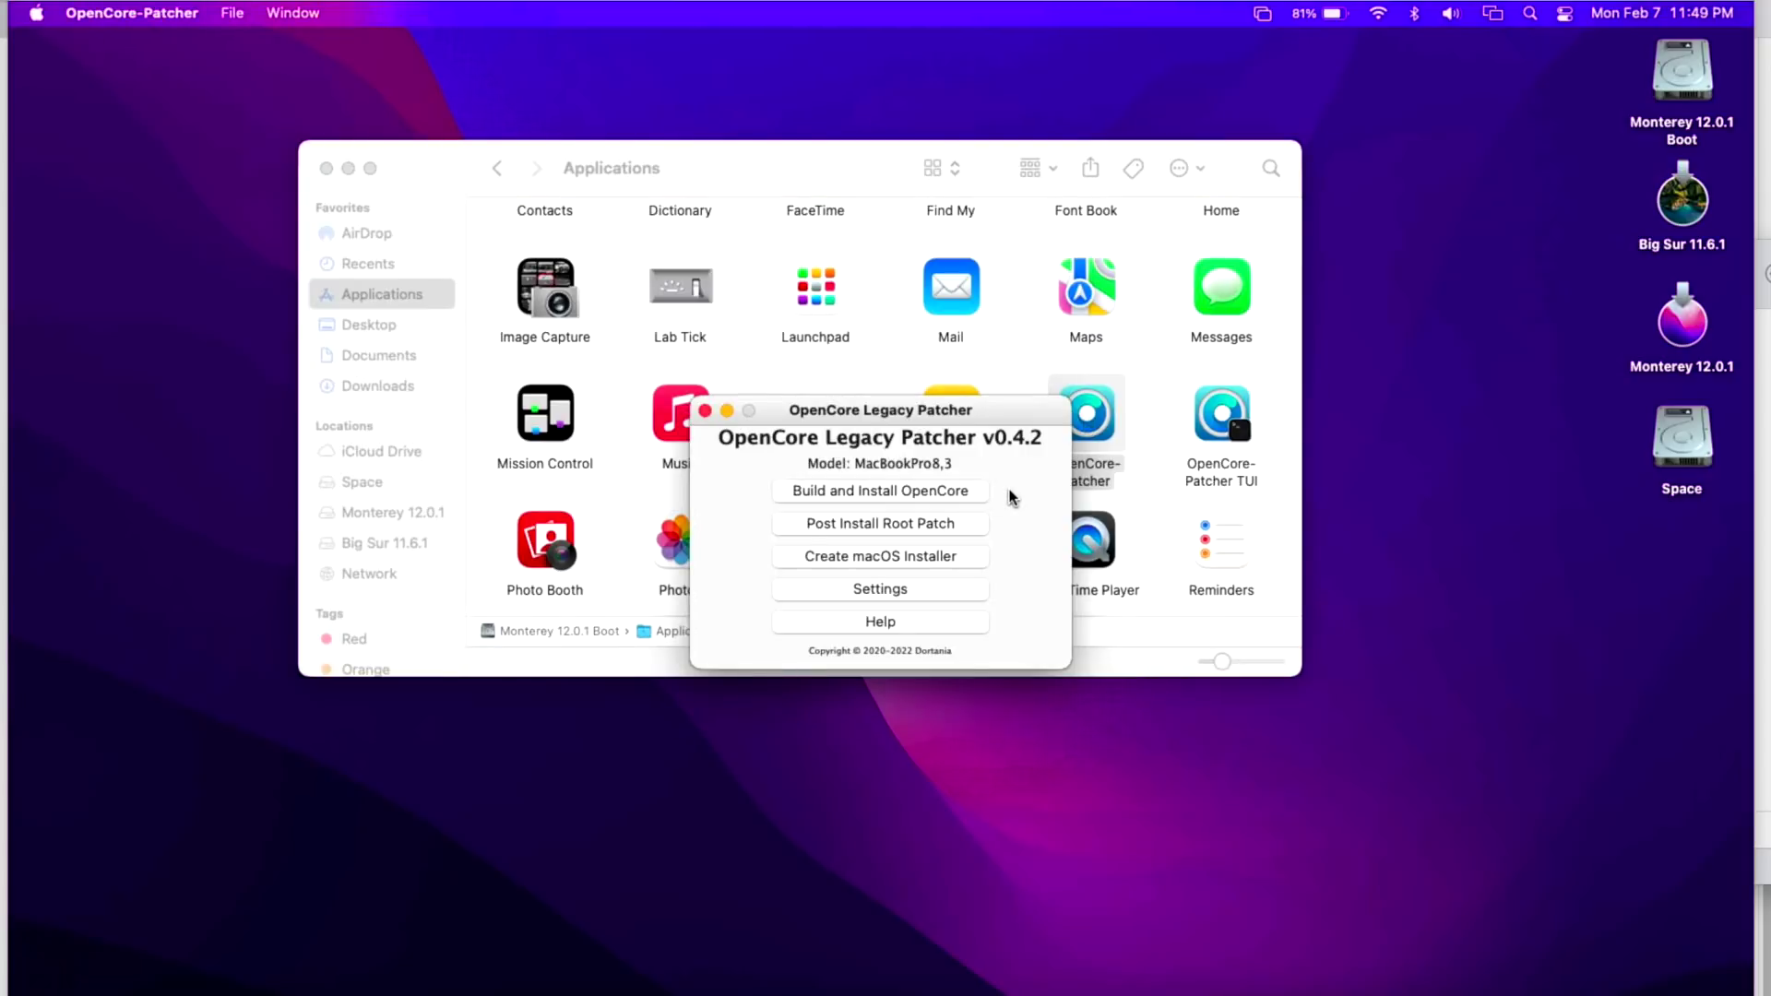
# Close the Applications window, turn off Show Boot Picker in Settings, and return to the main menu.
pyautogui.click(350, 164)
pyautogui.moveTo(908, 420); pyautogui.dragTo(904, 323)
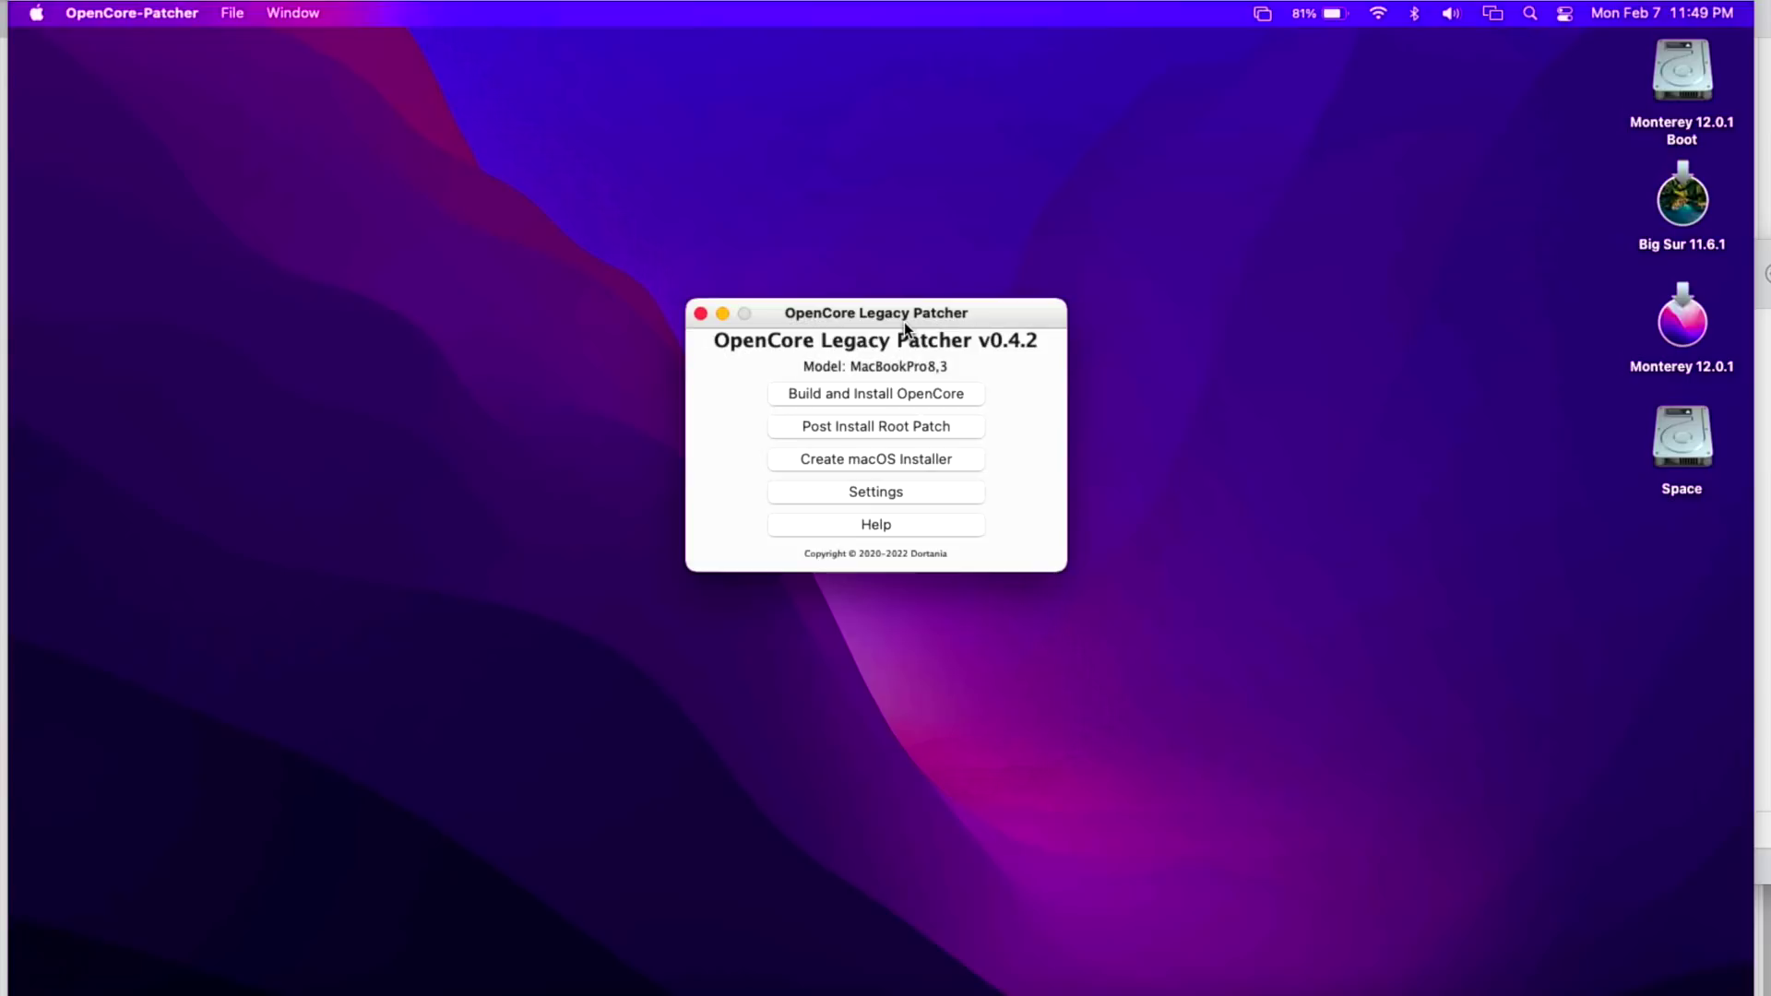
pyautogui.click(973, 501)
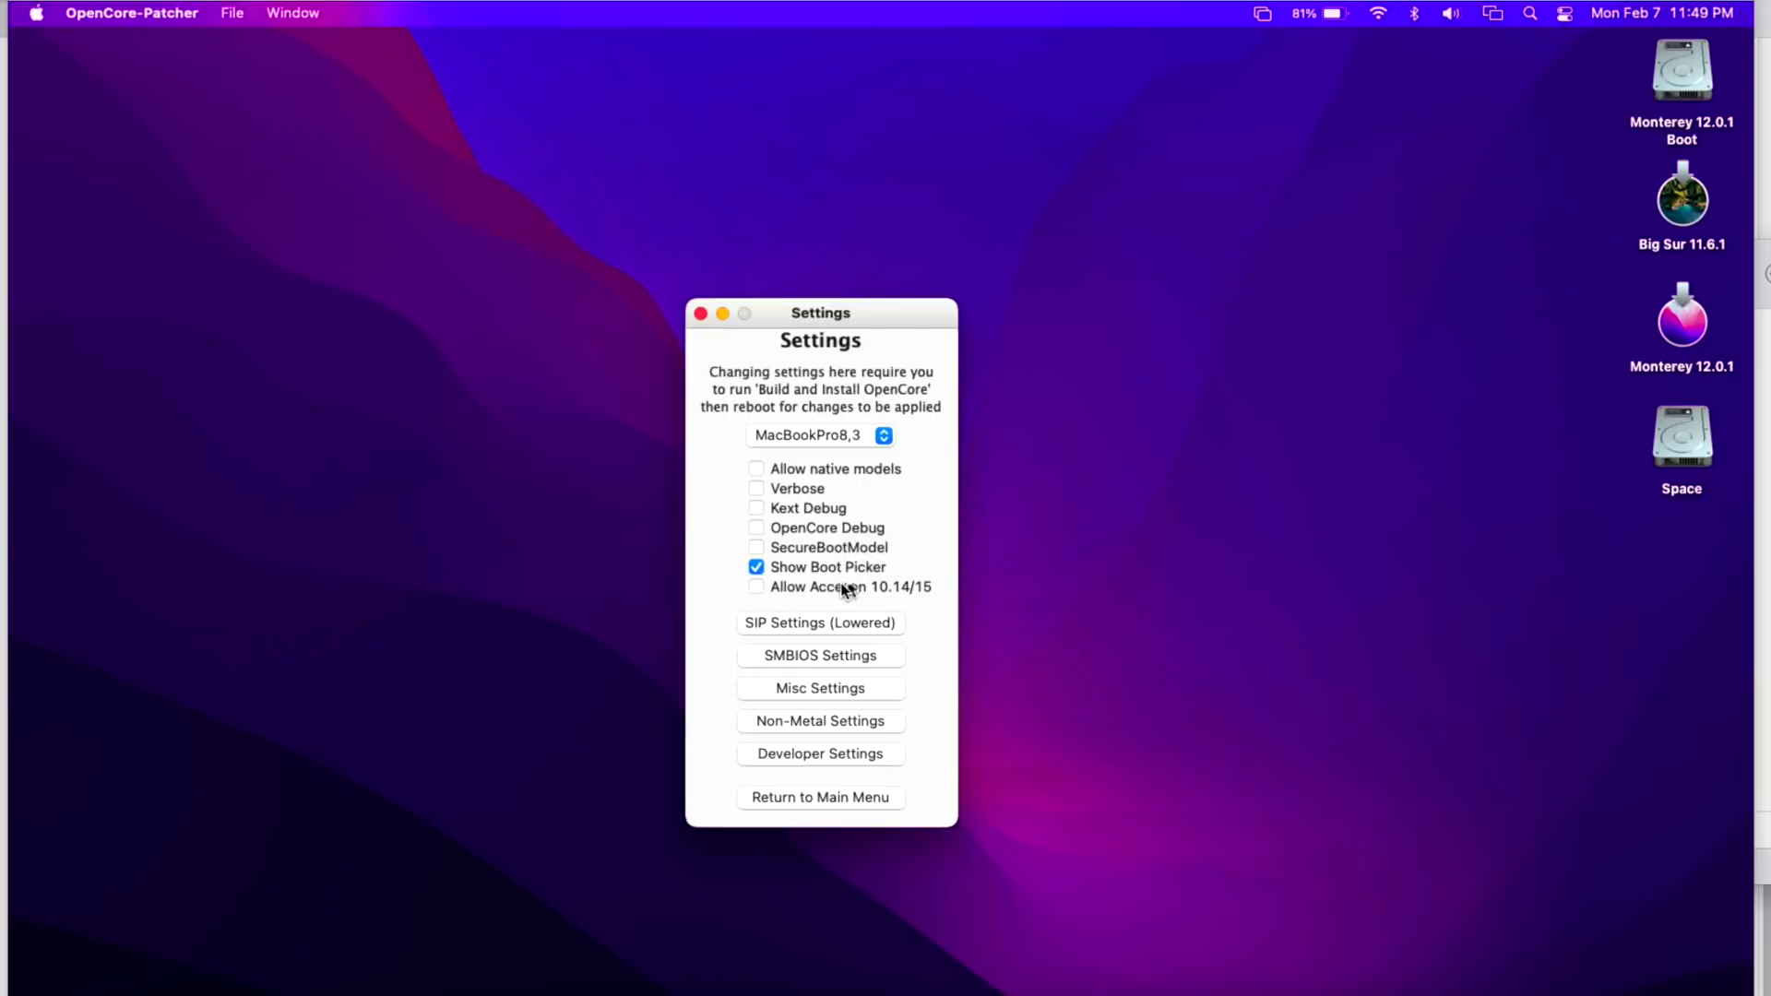
pyautogui.click(754, 569)
pyautogui.click(858, 803)
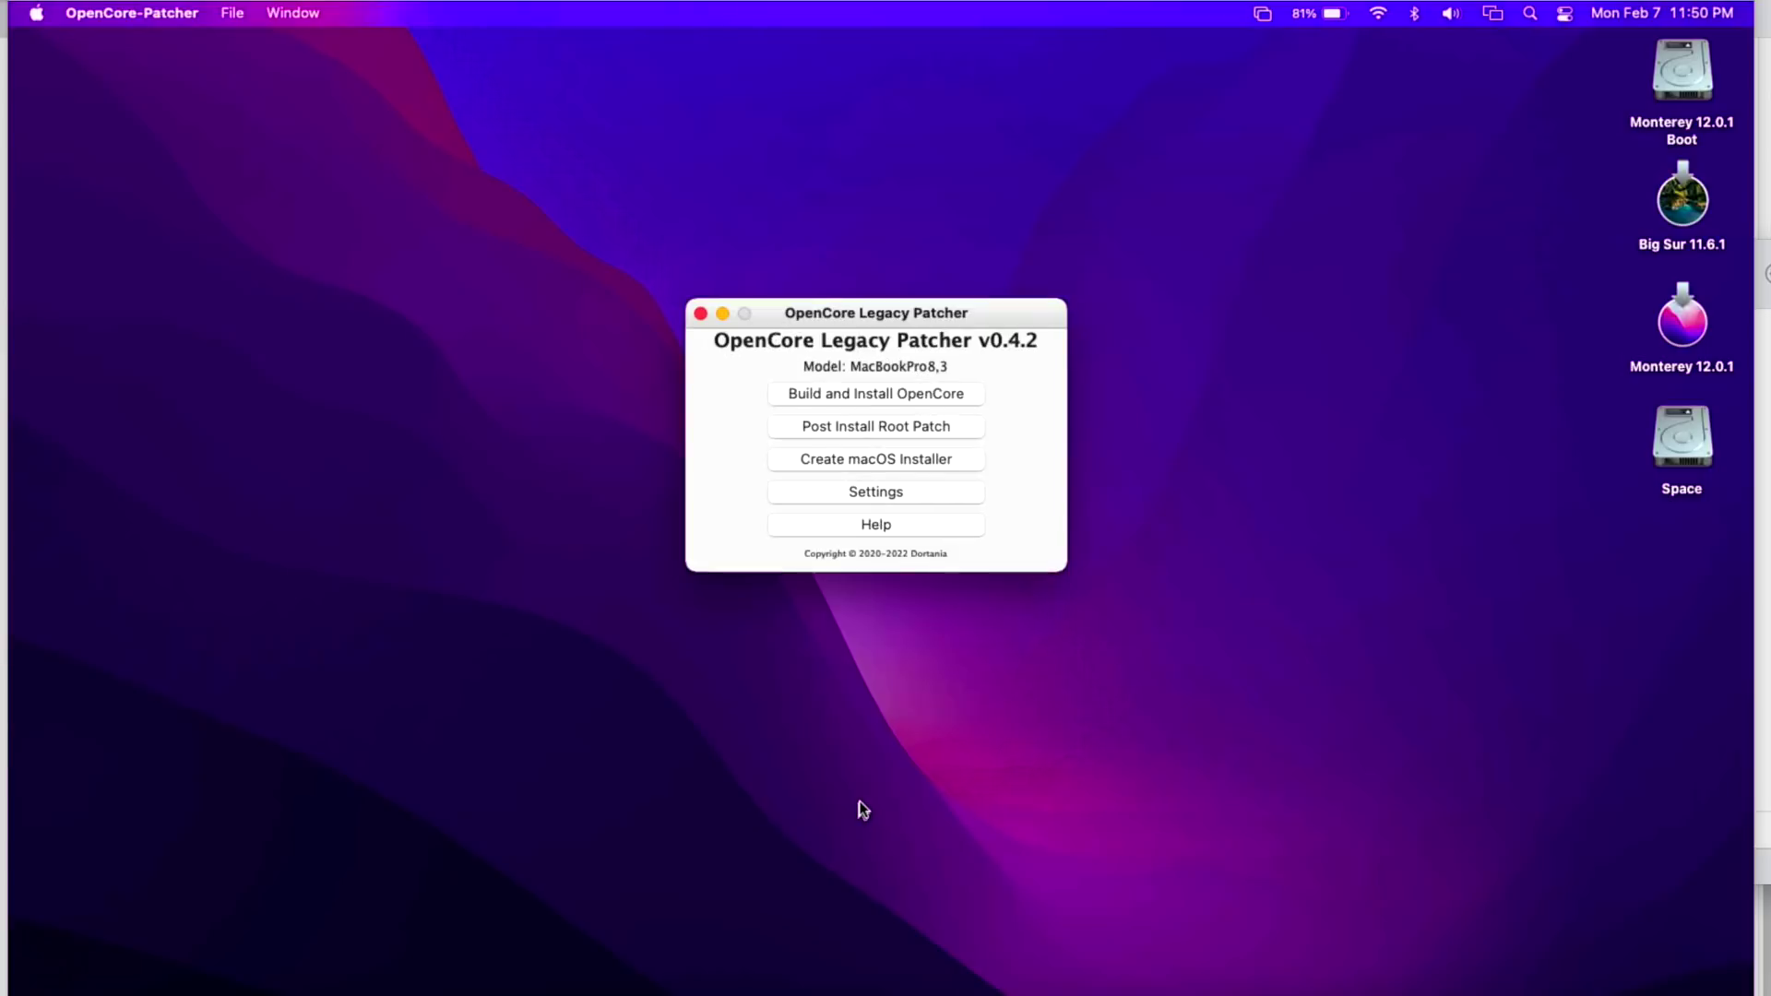
# Build OpenCore and install it to the disk0s1 EFI partition, authorizing with the admin password.
pyautogui.click(966, 395)
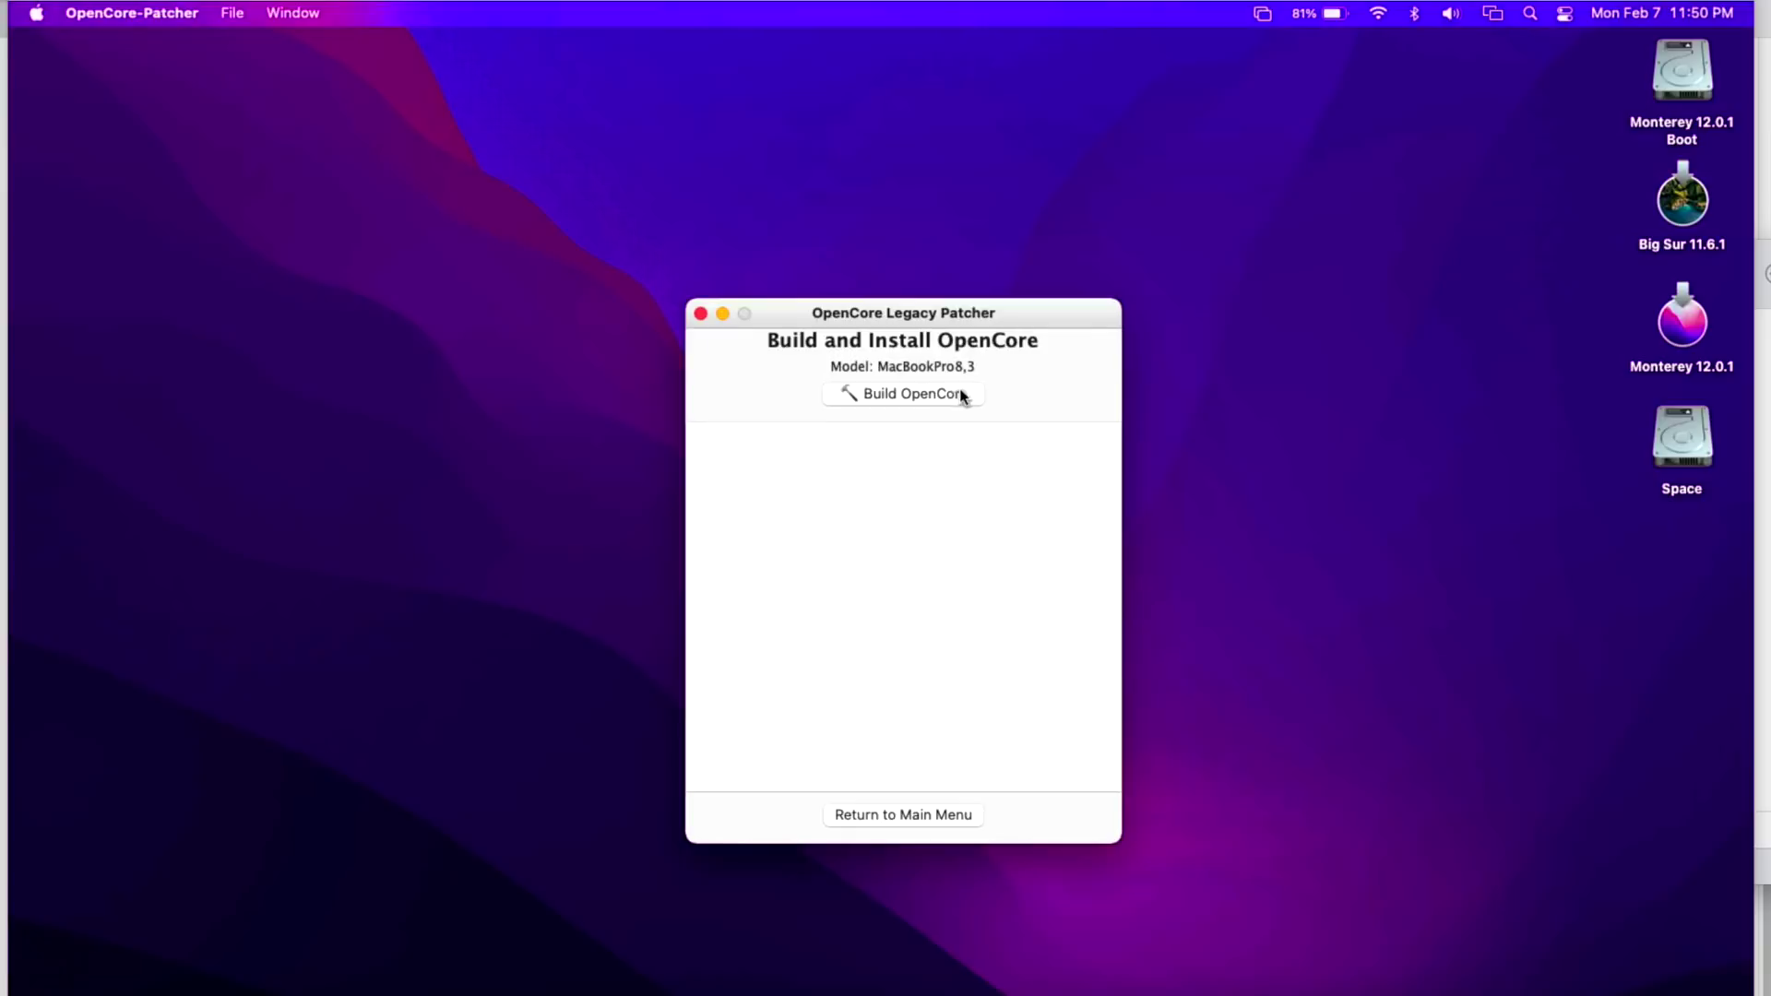
pyautogui.click(946, 400)
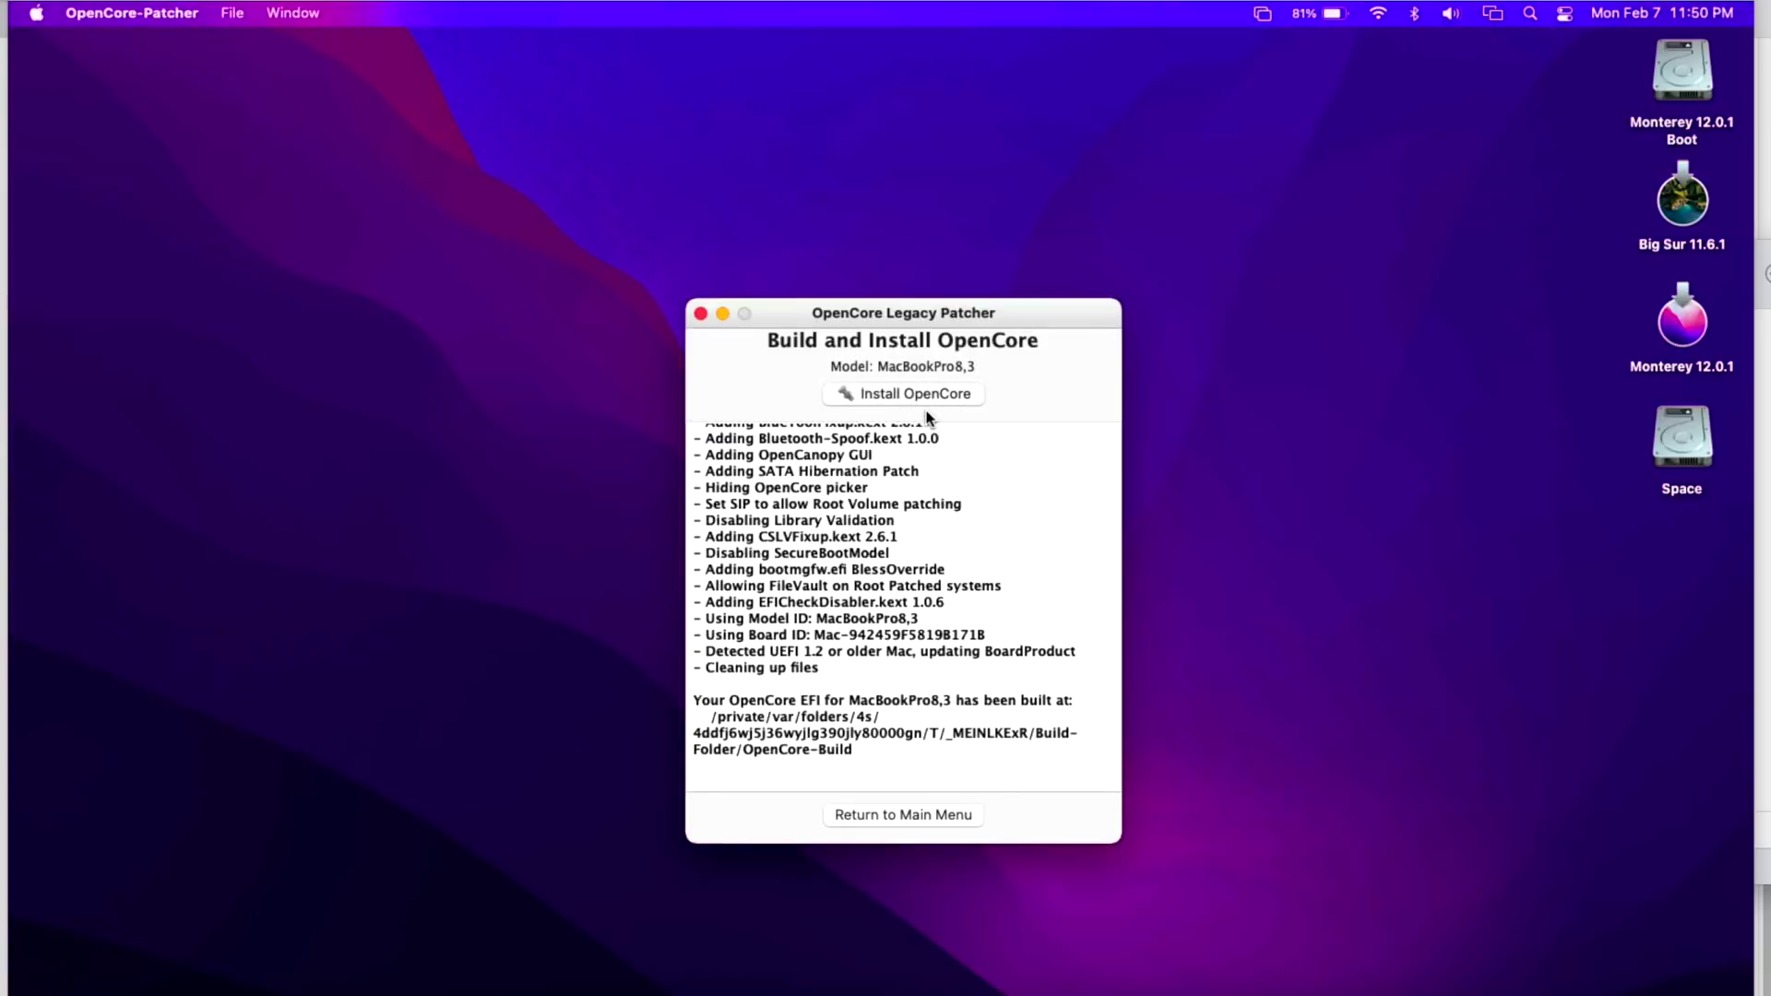
pyautogui.click(927, 397)
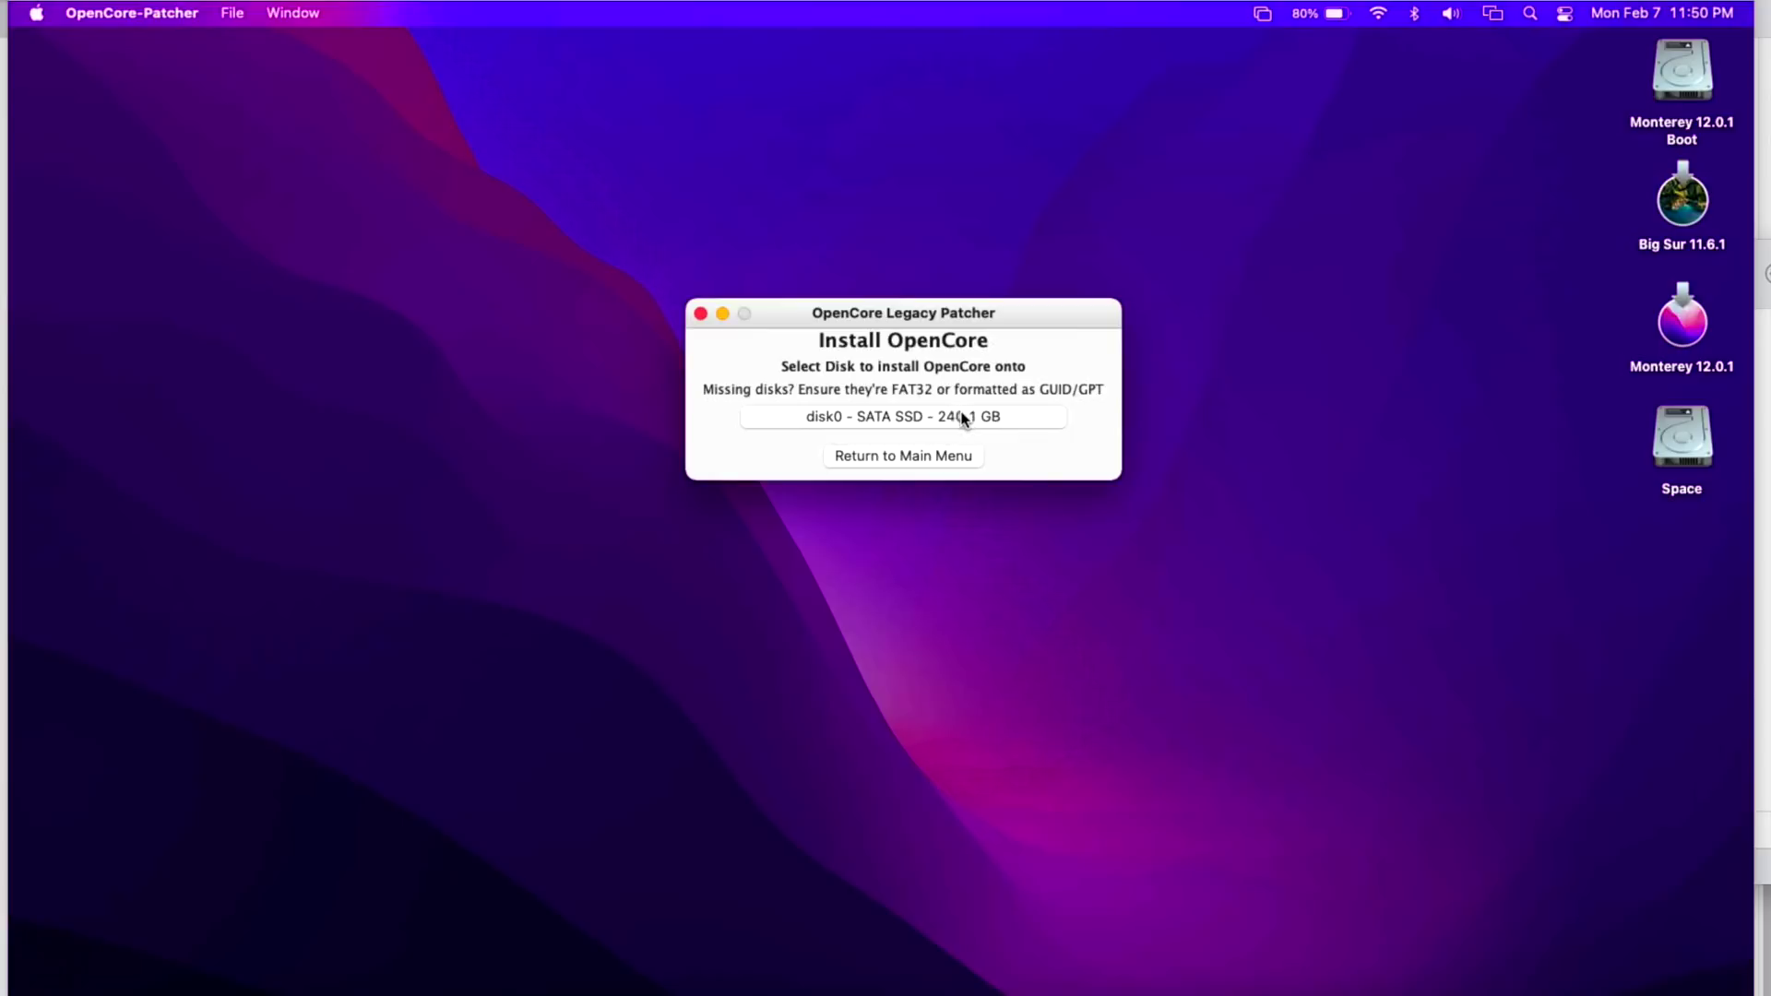
pyautogui.click(963, 415)
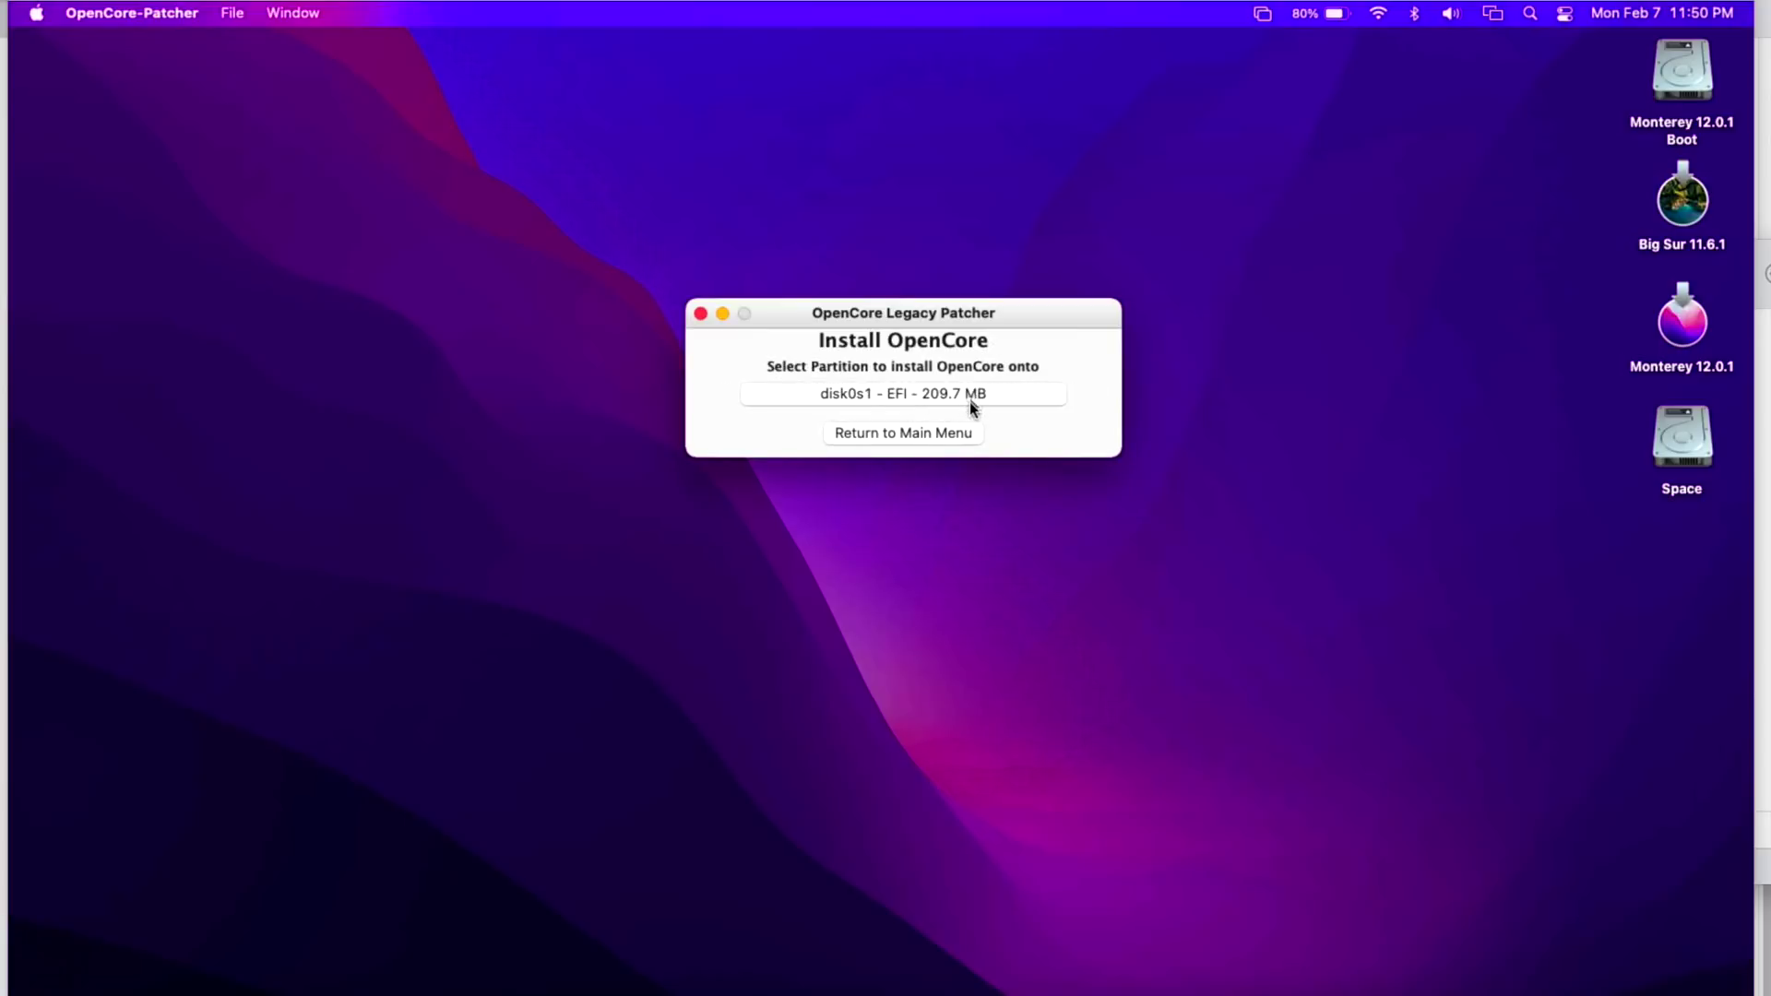
pyautogui.click(970, 394)
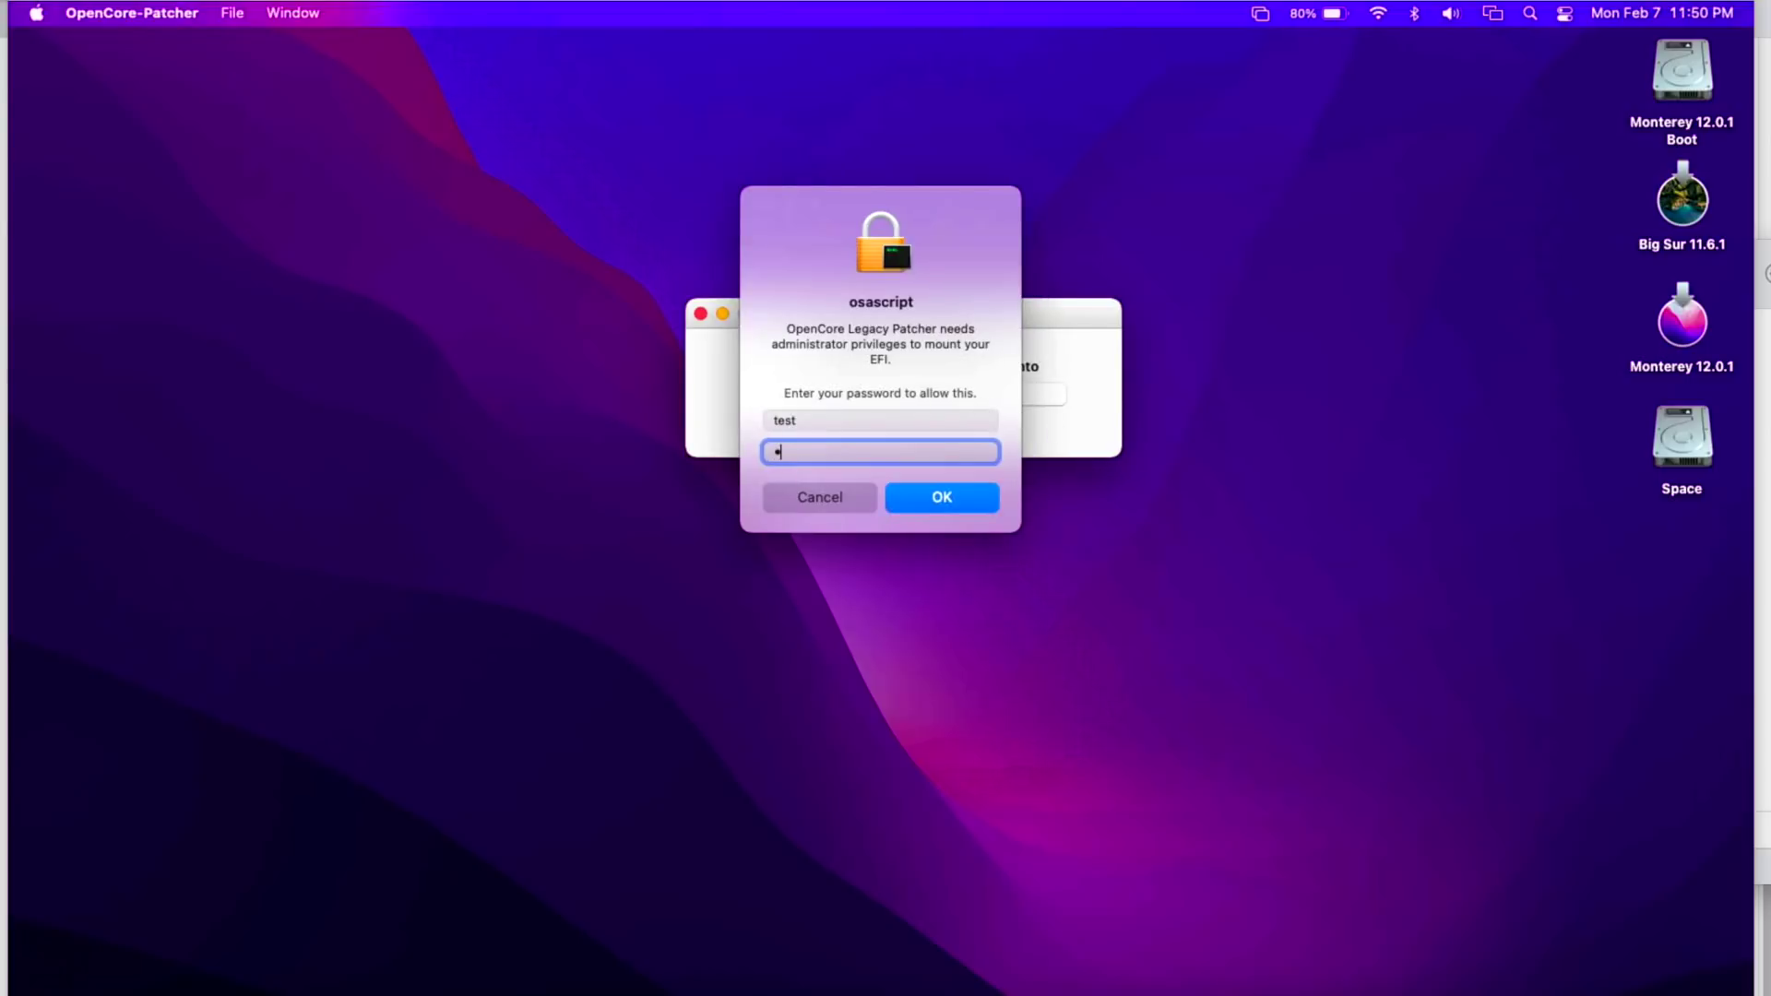
pyautogui.press('Return')
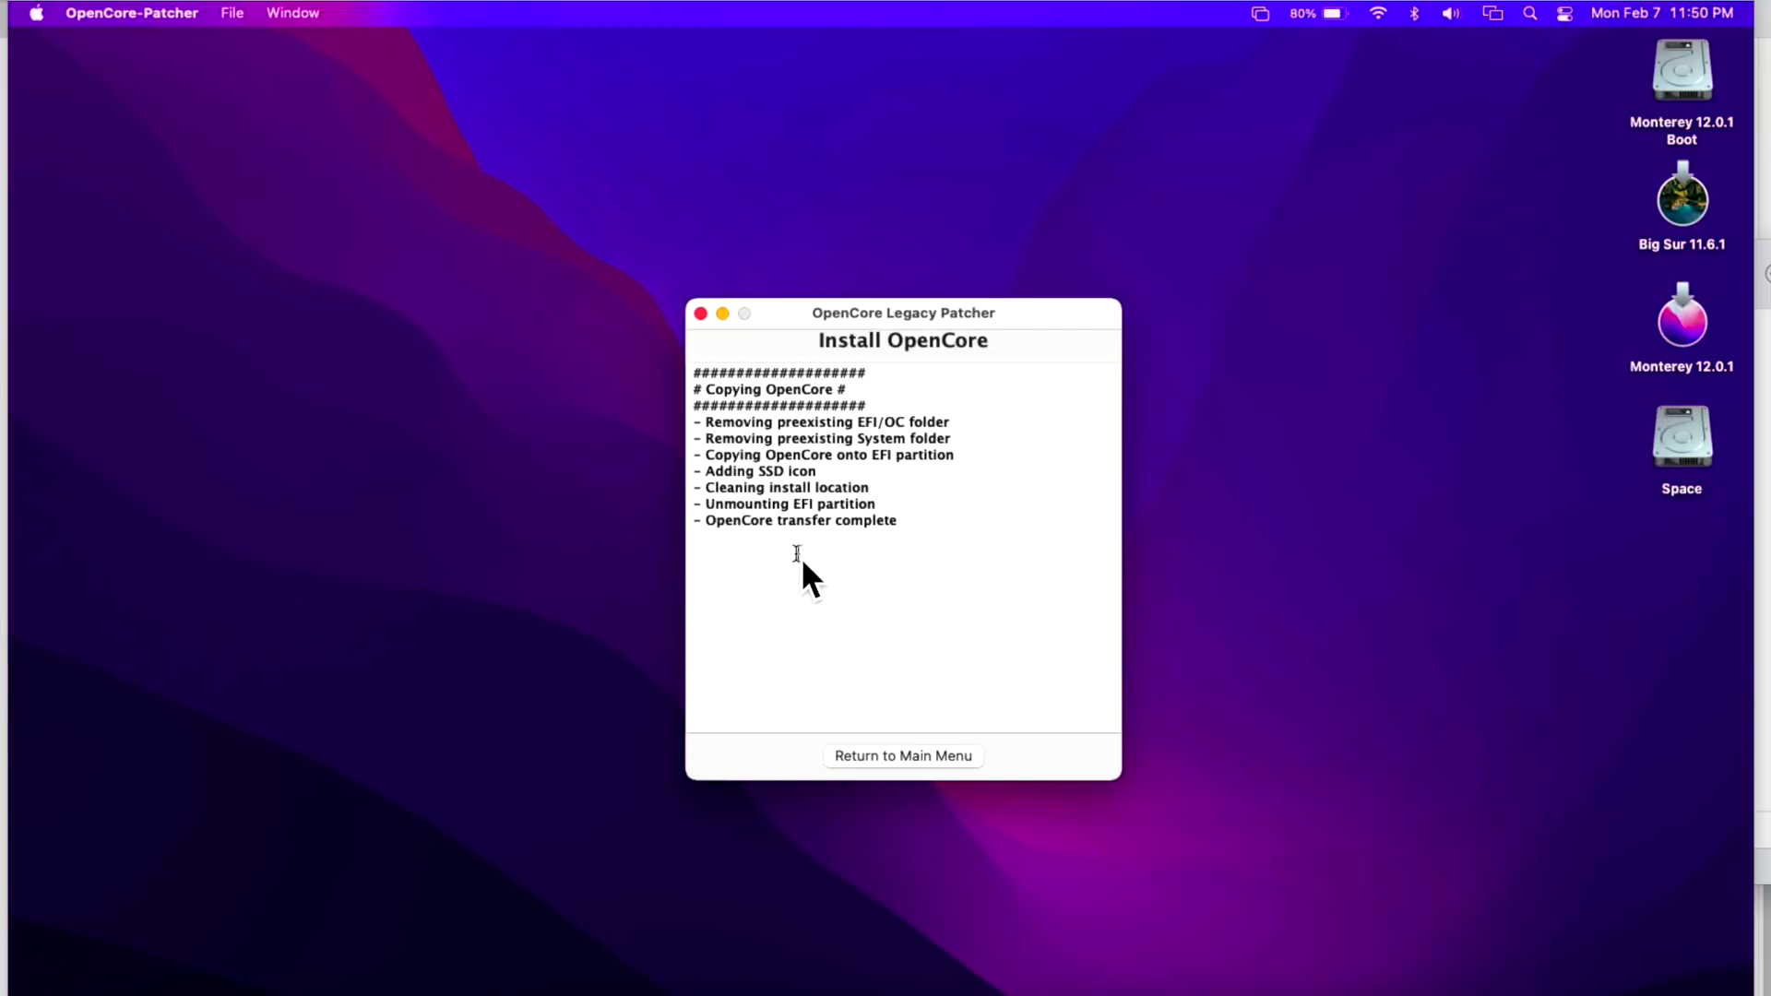
pyautogui.click(913, 756)
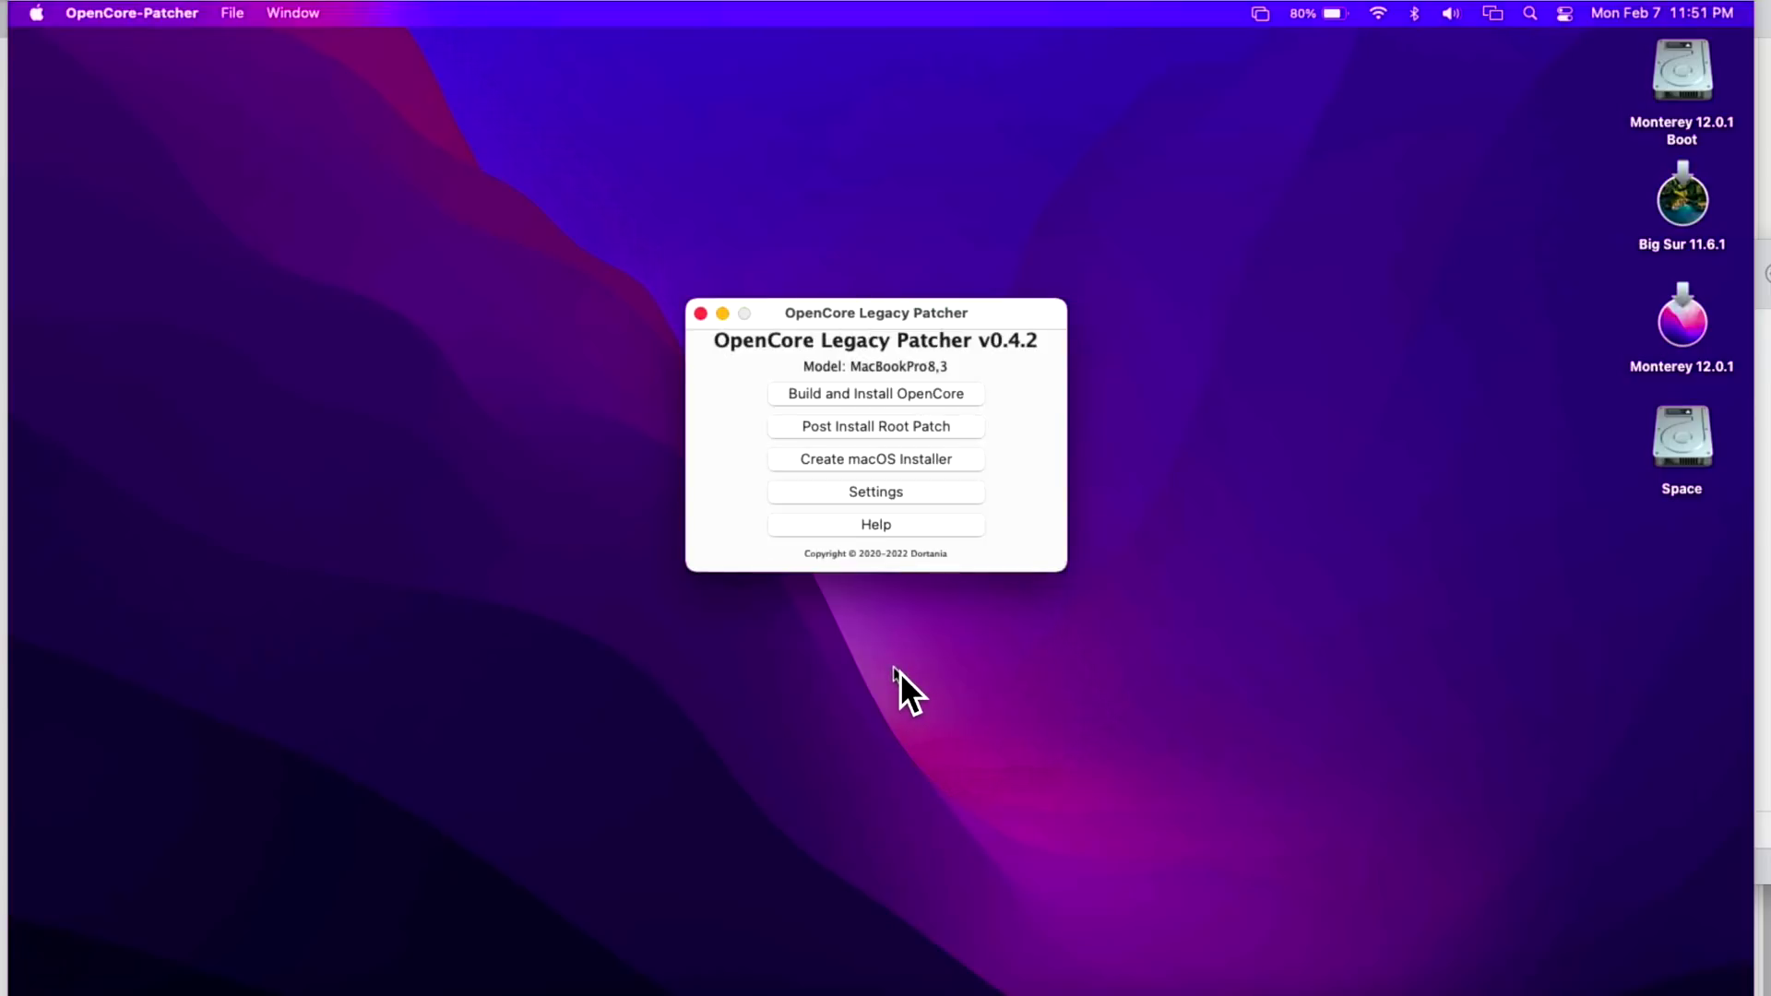
# Start the macOS Monterey 12.2 update in Software Update and agree to the license.
pyautogui.click(1276, 989)
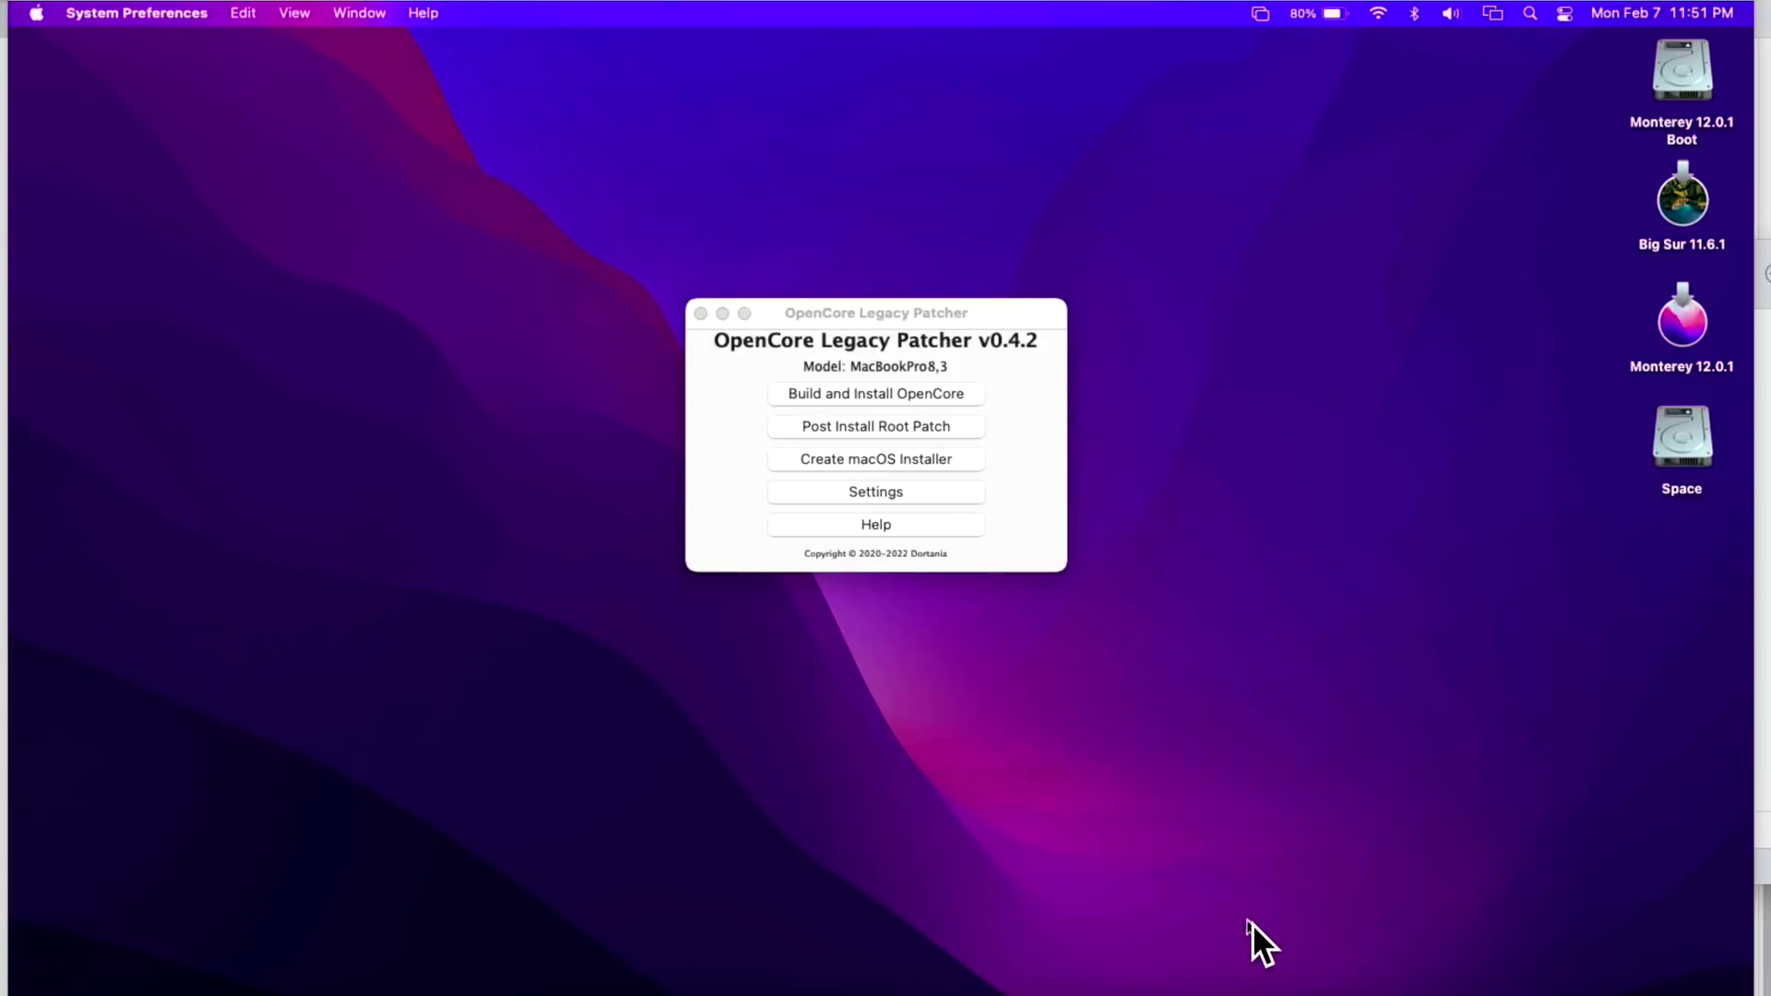
pyautogui.click(706, 674)
pyautogui.moveTo(1025, 268); pyautogui.dragTo(1258, 691)
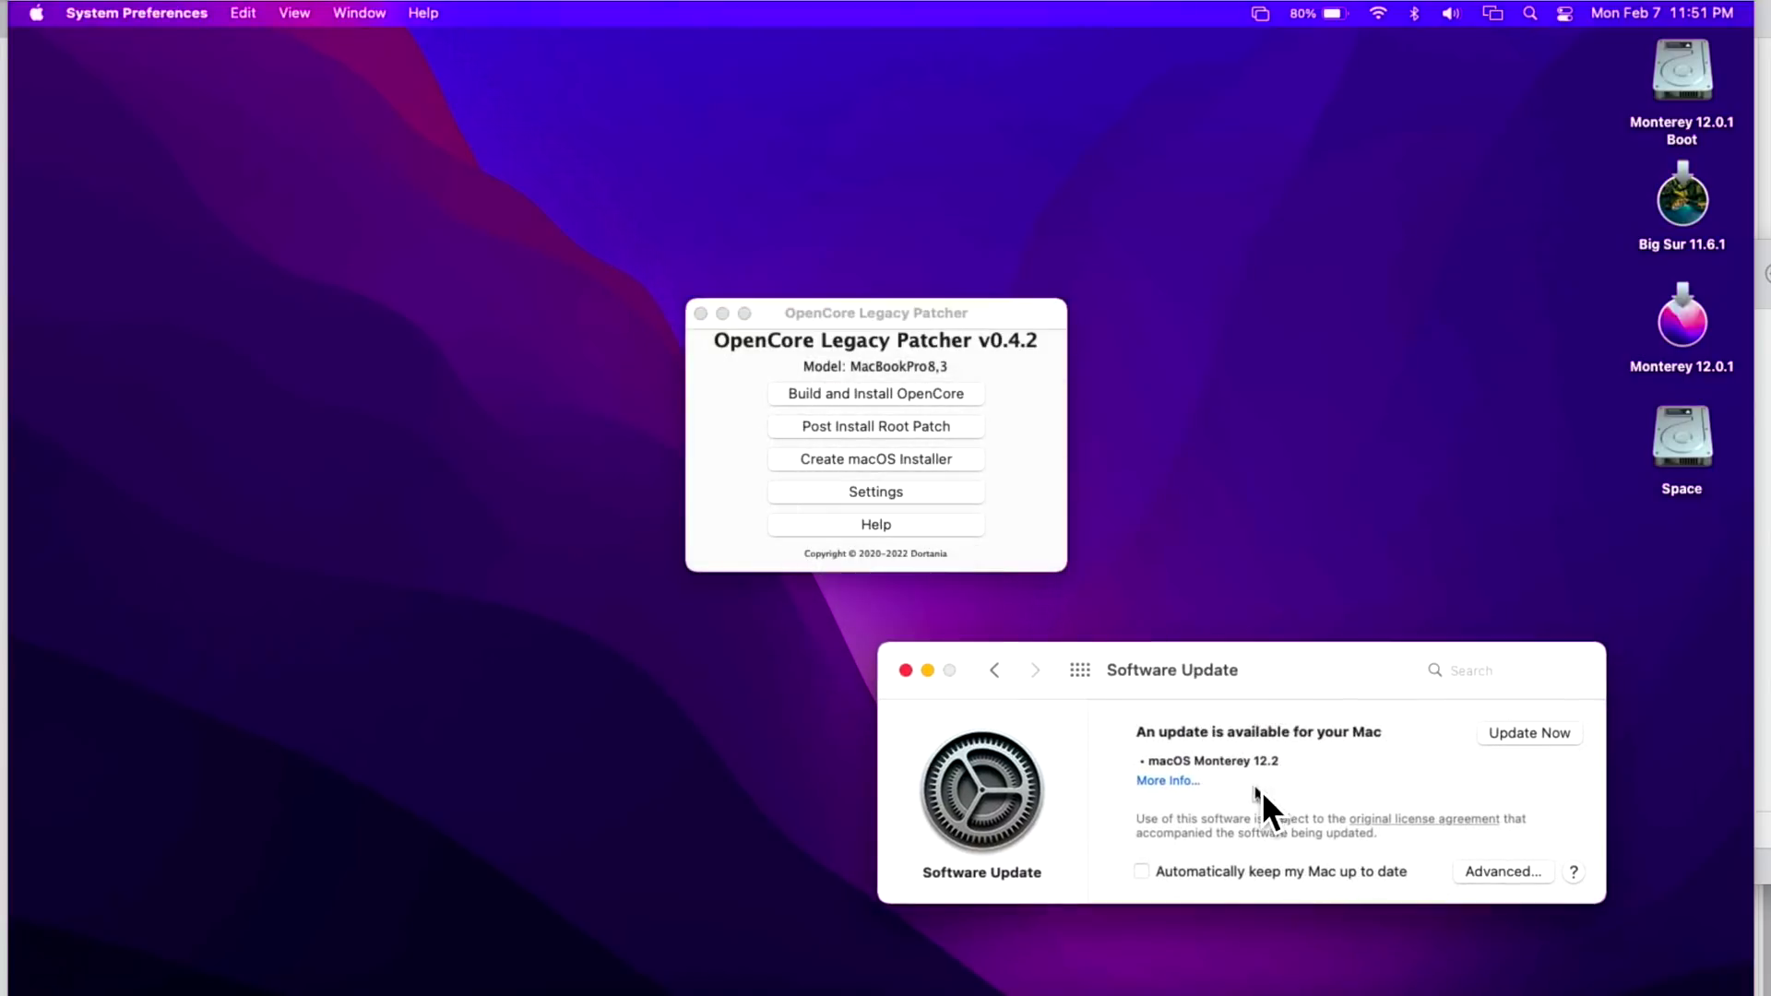
pyautogui.click(1543, 741)
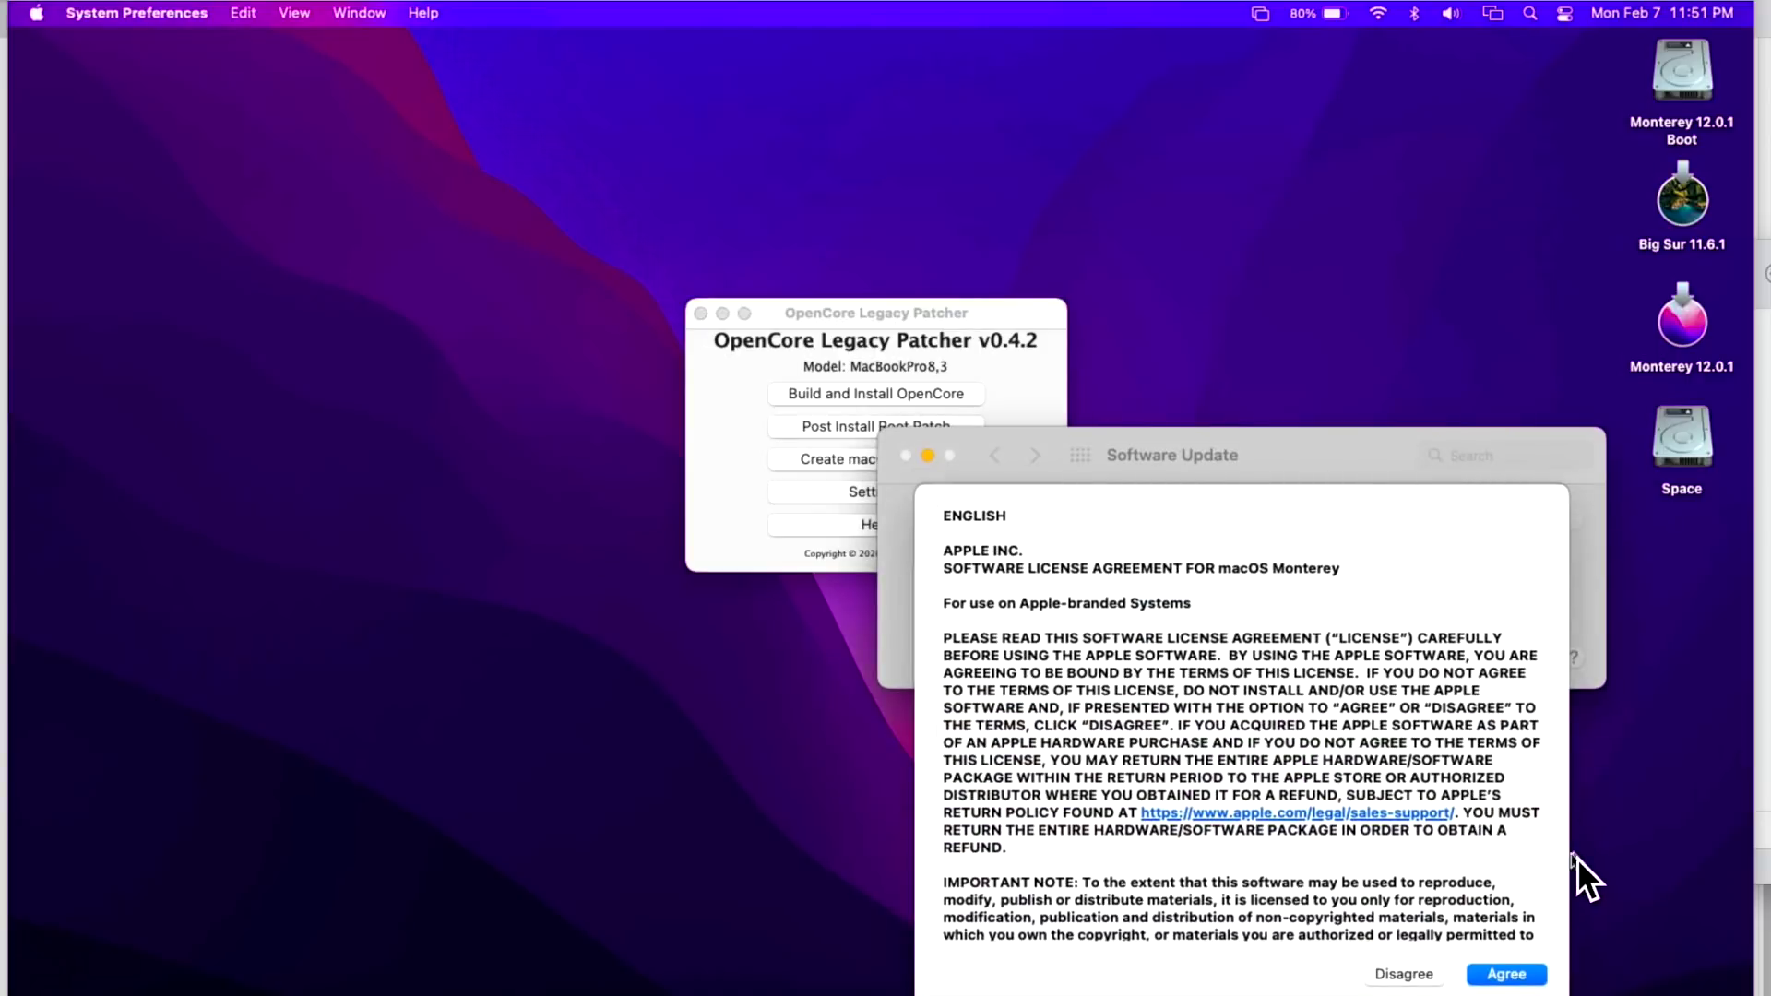
pyautogui.click(1507, 974)
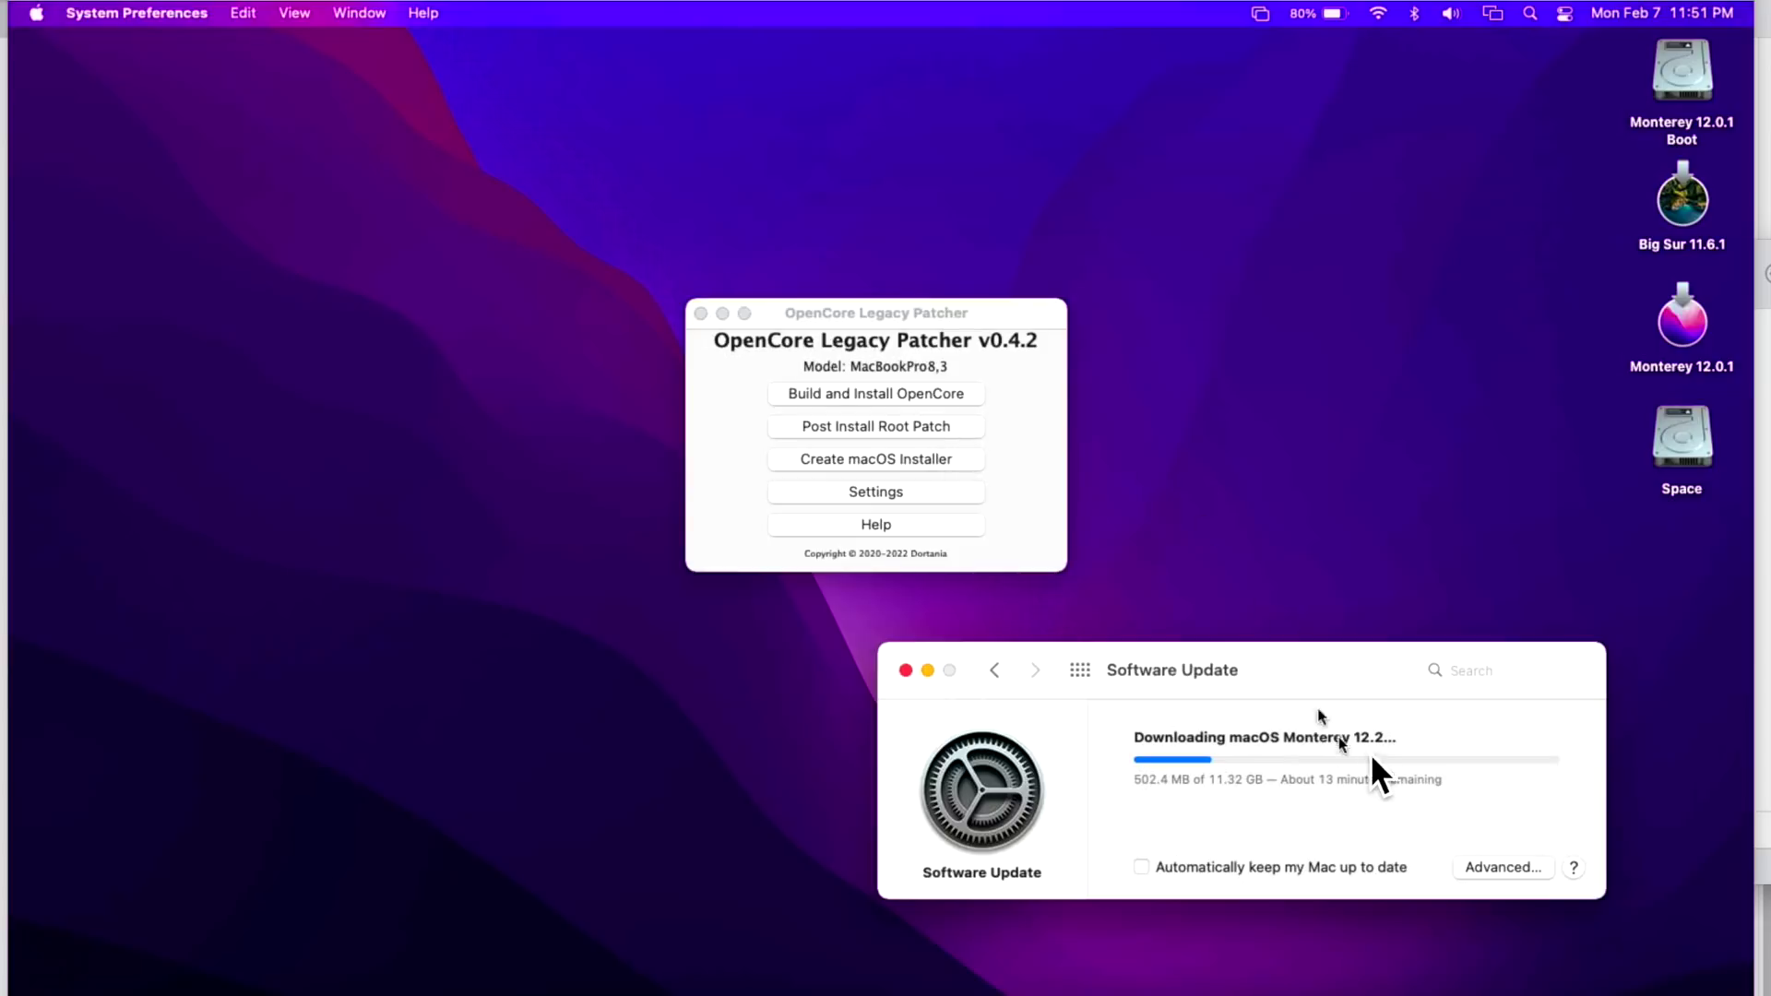
pyautogui.moveTo(1376, 754)
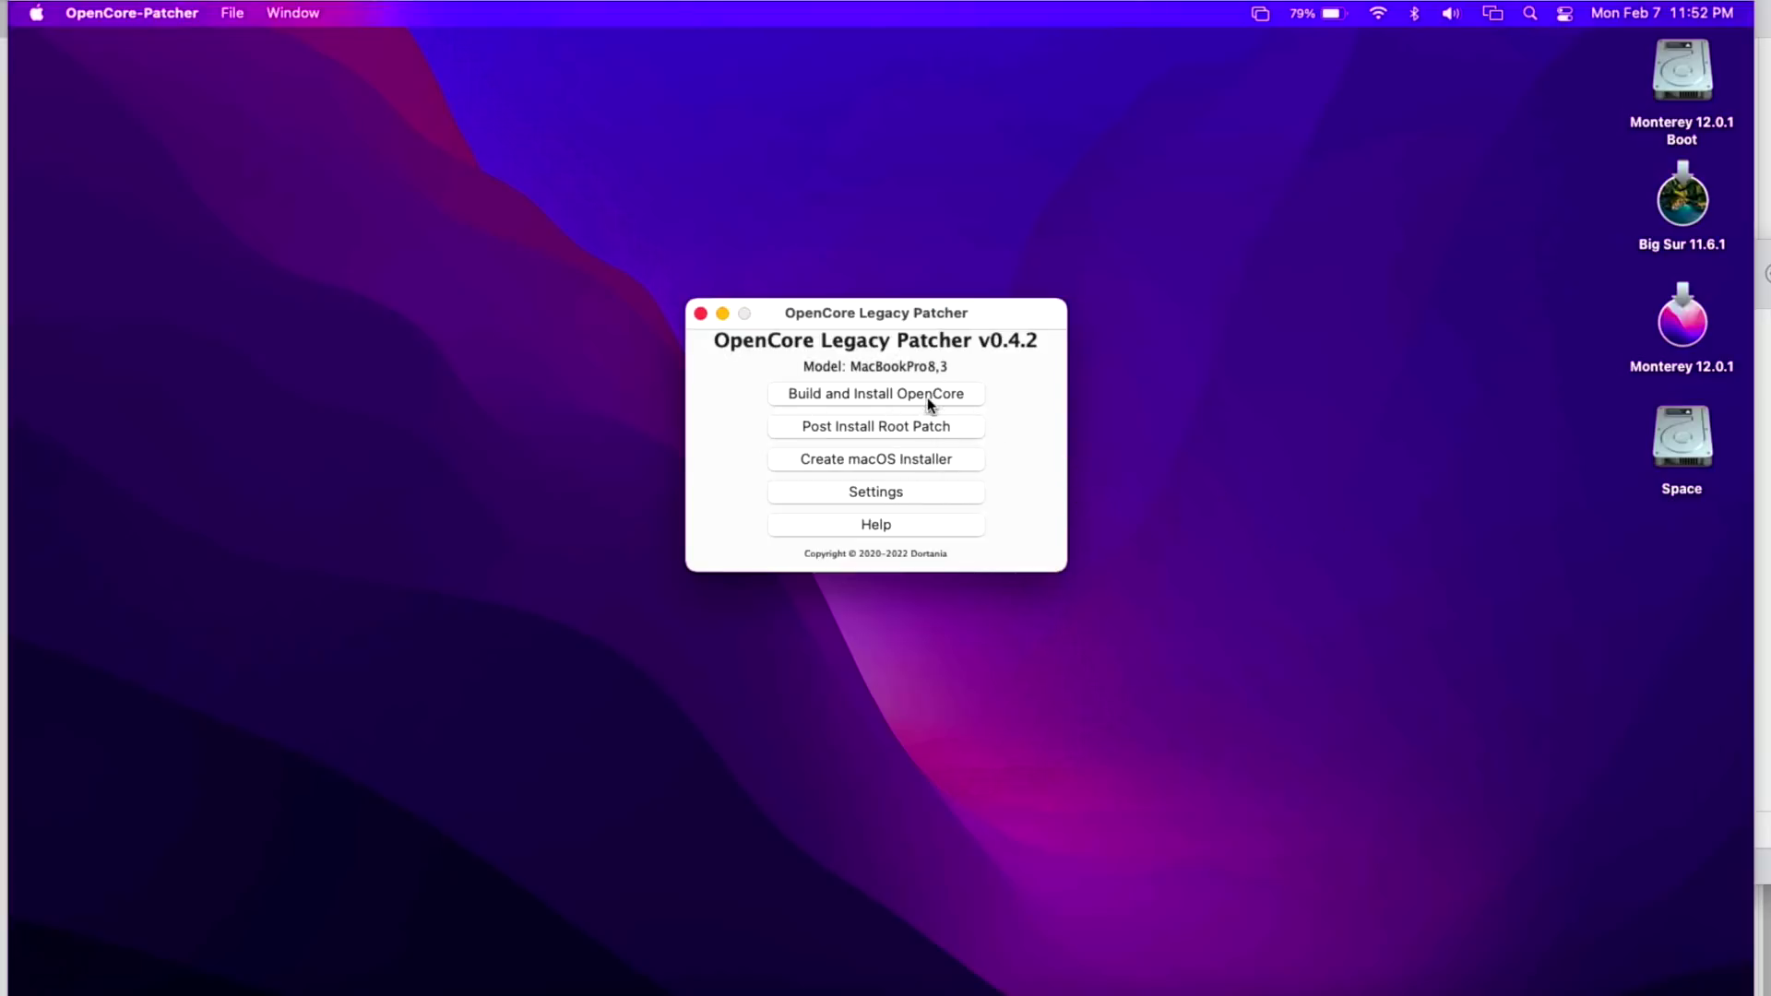
# Start root patching and relaunch the patcher as root using the administrator password.
pyautogui.click(888, 433)
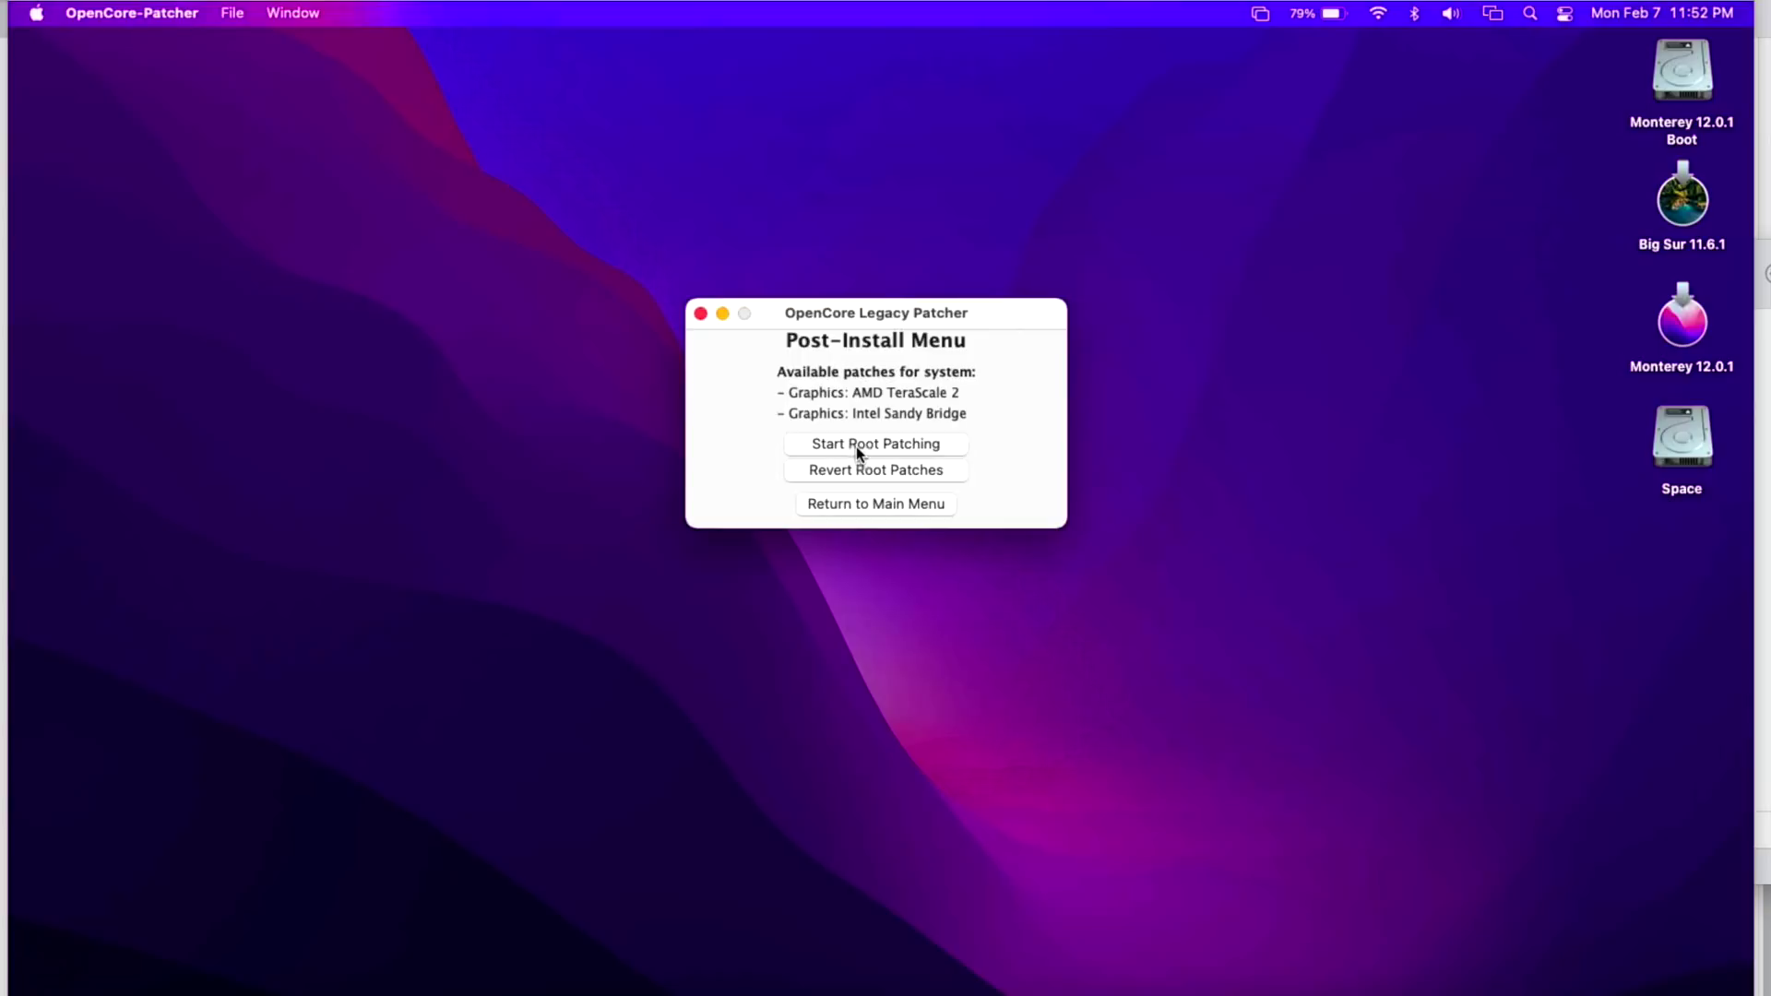
pyautogui.click(856, 446)
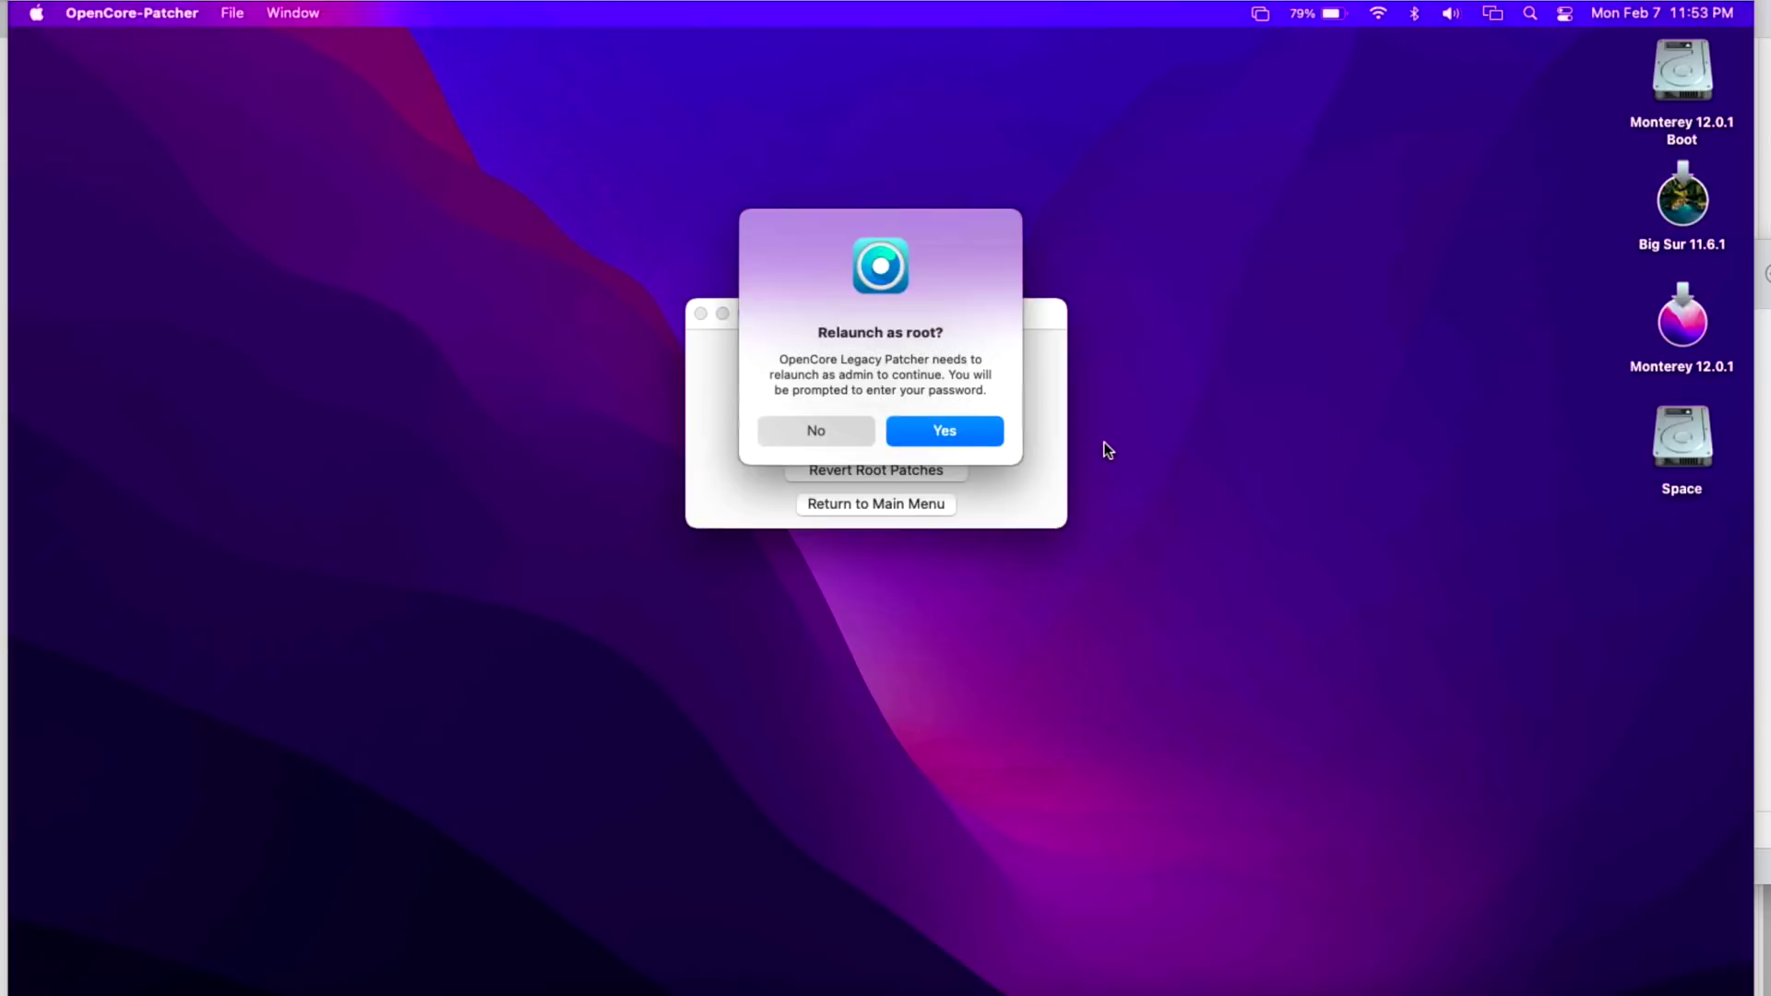
pyautogui.click(929, 435)
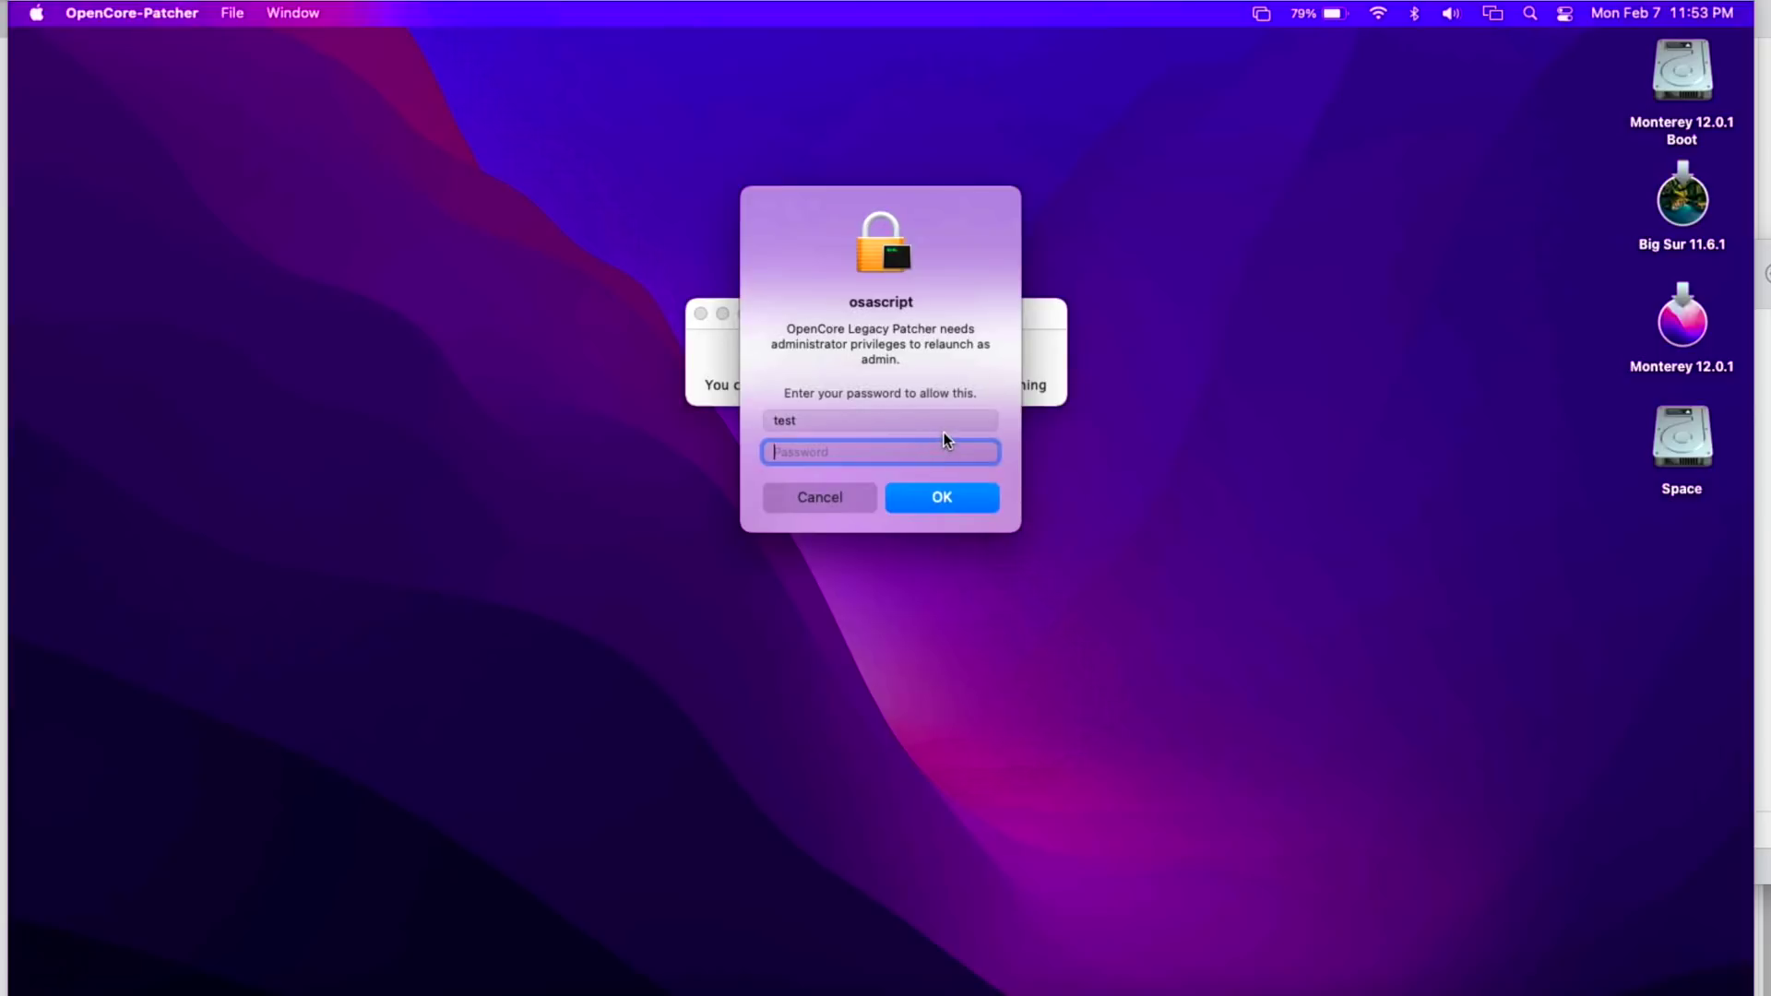
pyautogui.press('Return')
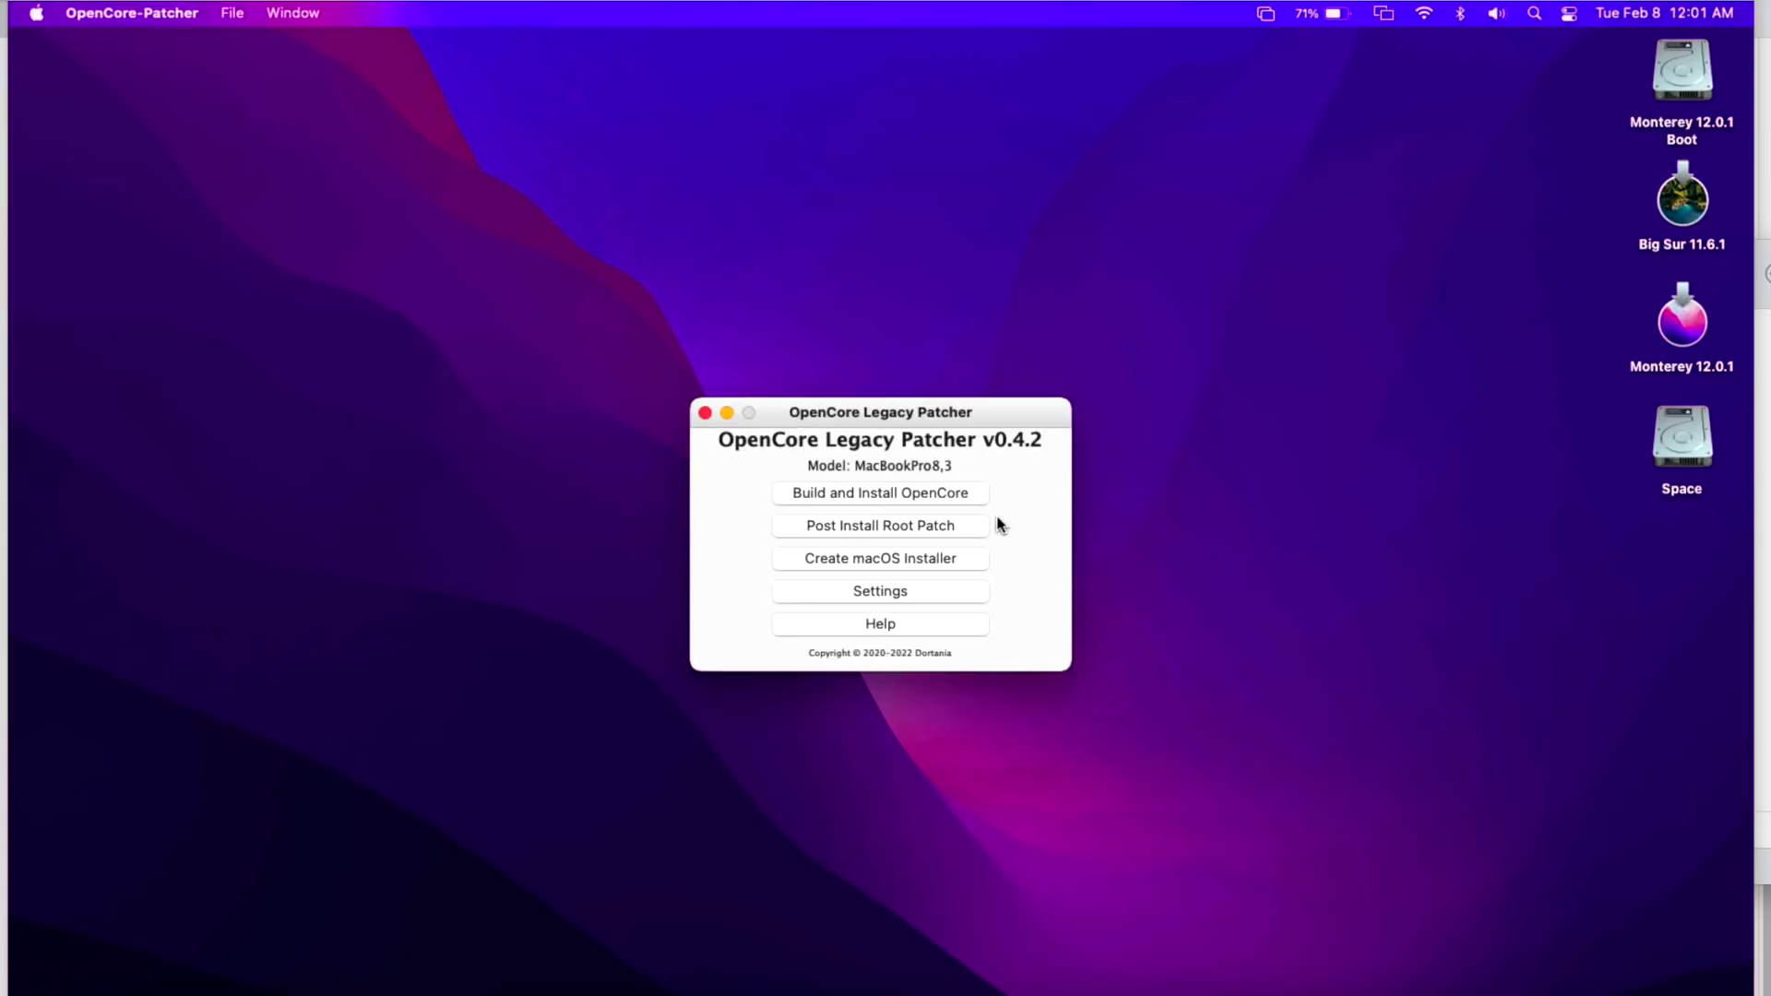
# Start root patching of the TeraScale 2 and Sandy Bridge graphics drivers.
pyautogui.click(979, 531)
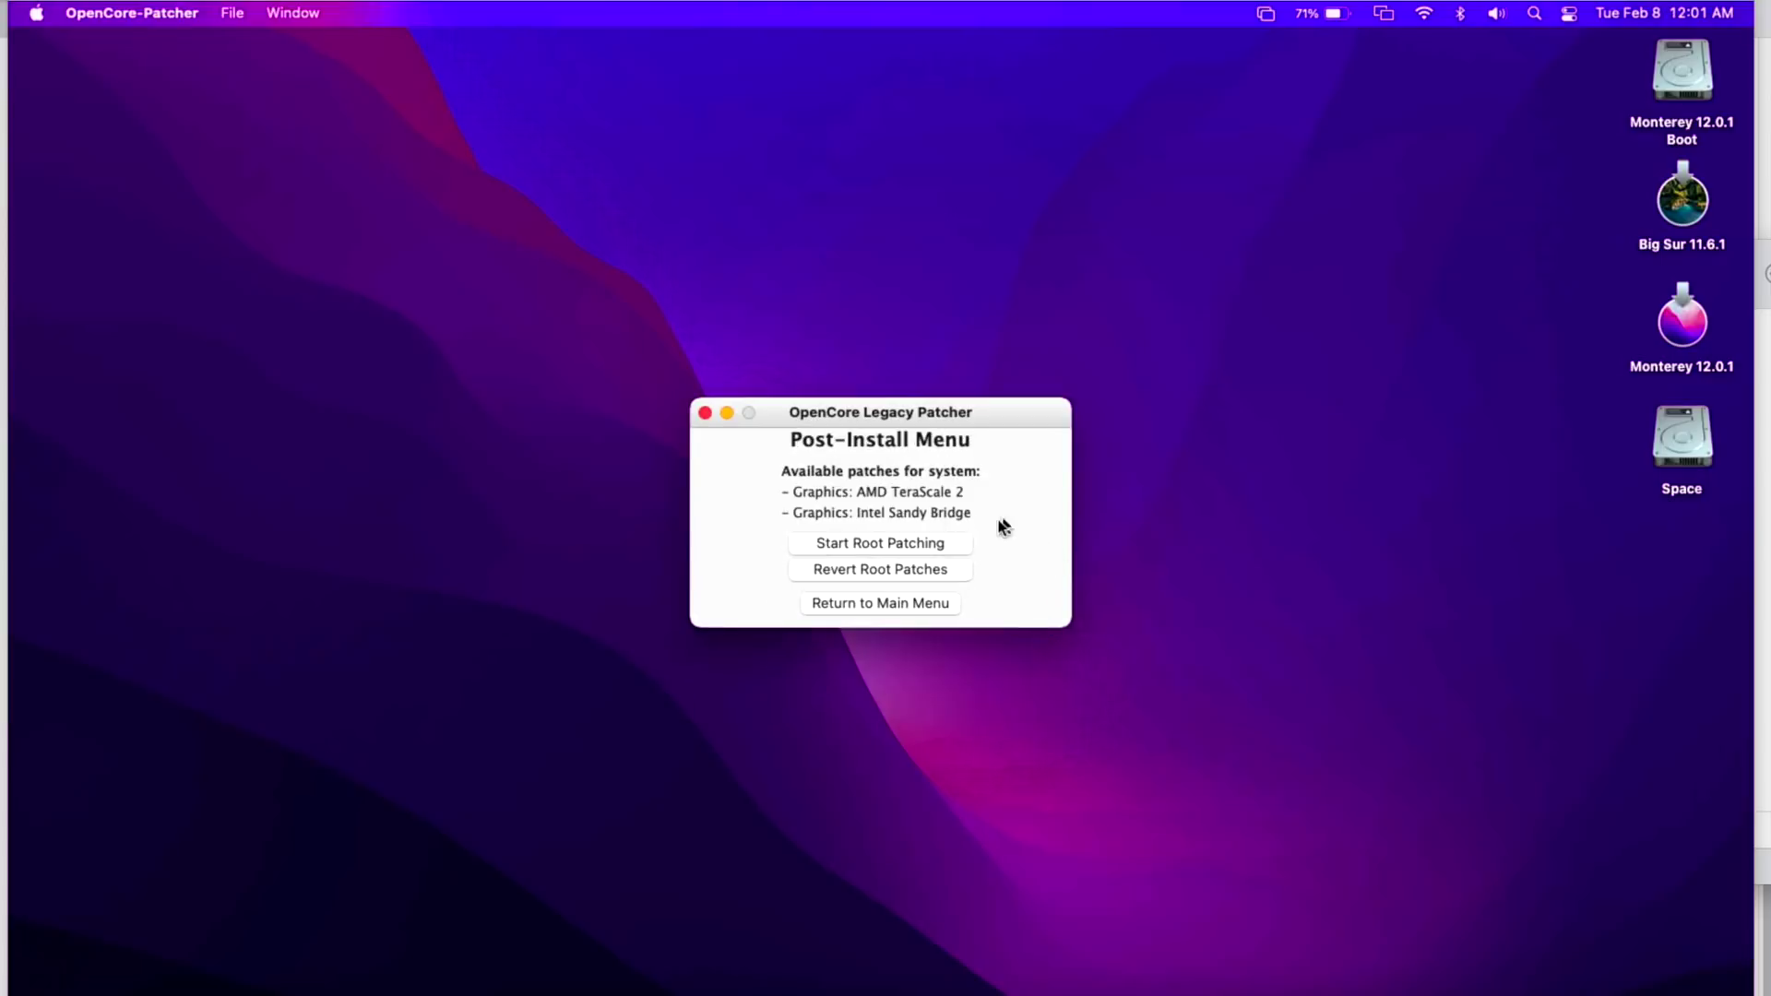
pyautogui.click(957, 546)
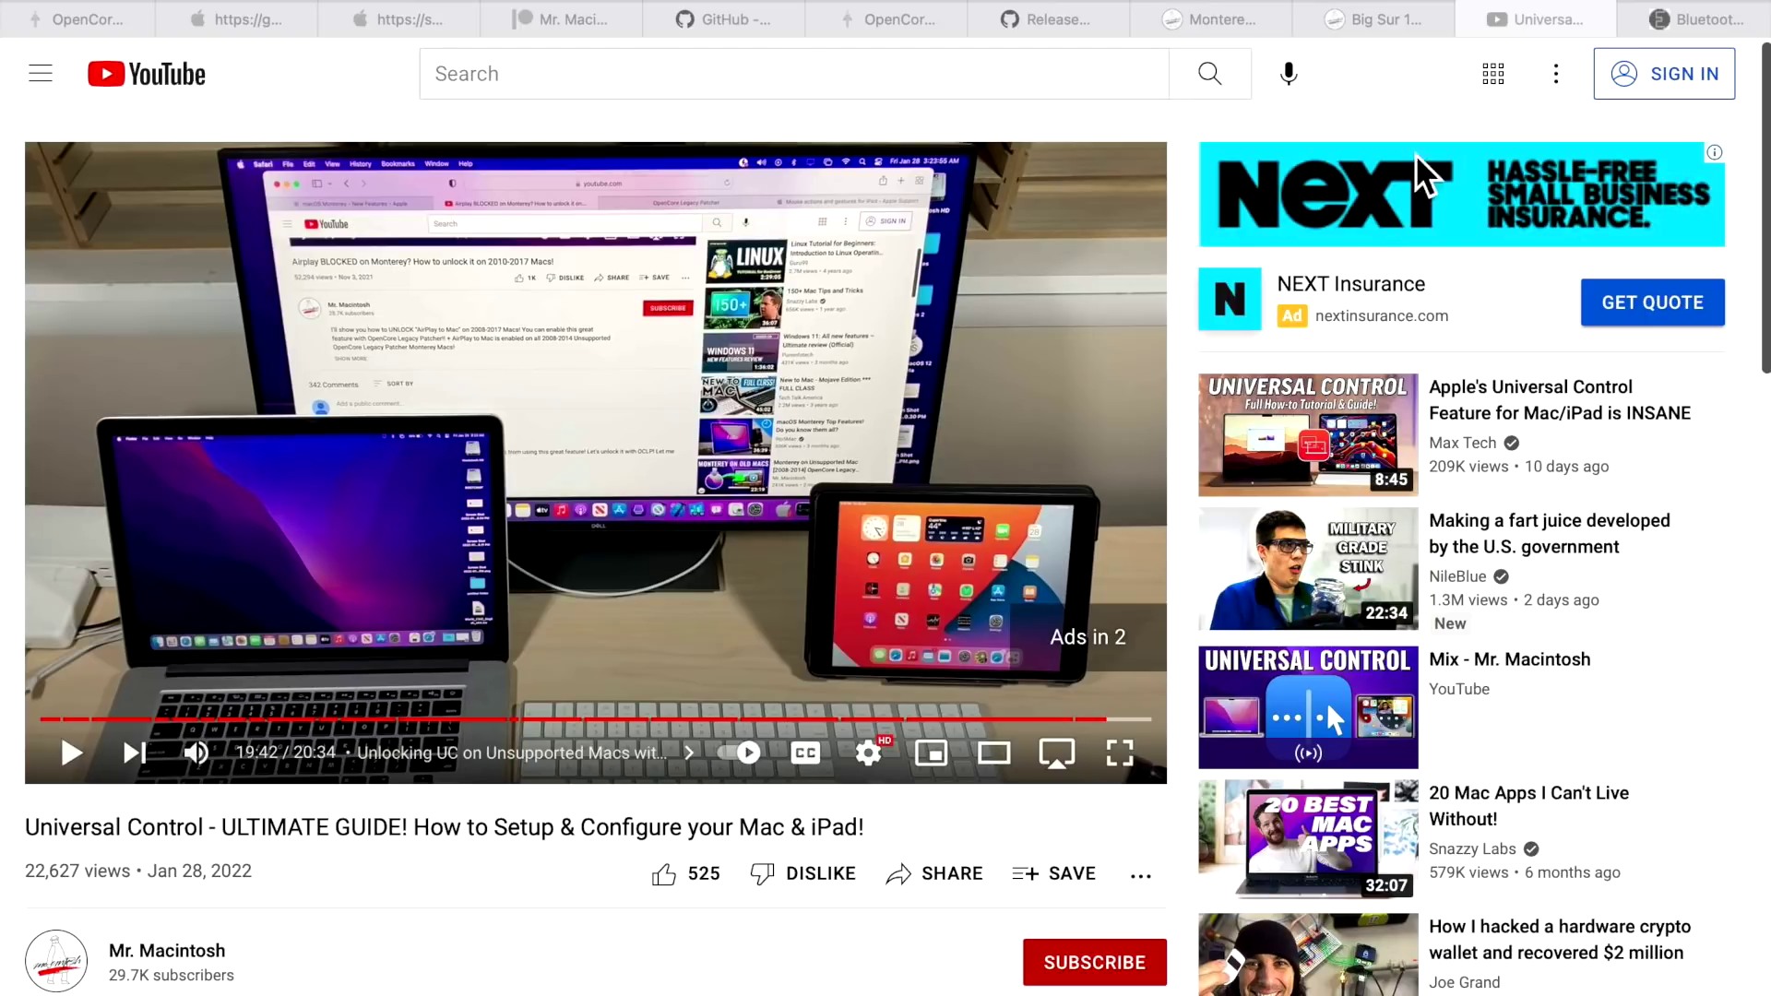
# Check EveryMac's Bluetooth table, return to the video, then enable Allow native models in patcher Settings.
pyautogui.click(1651, 27)
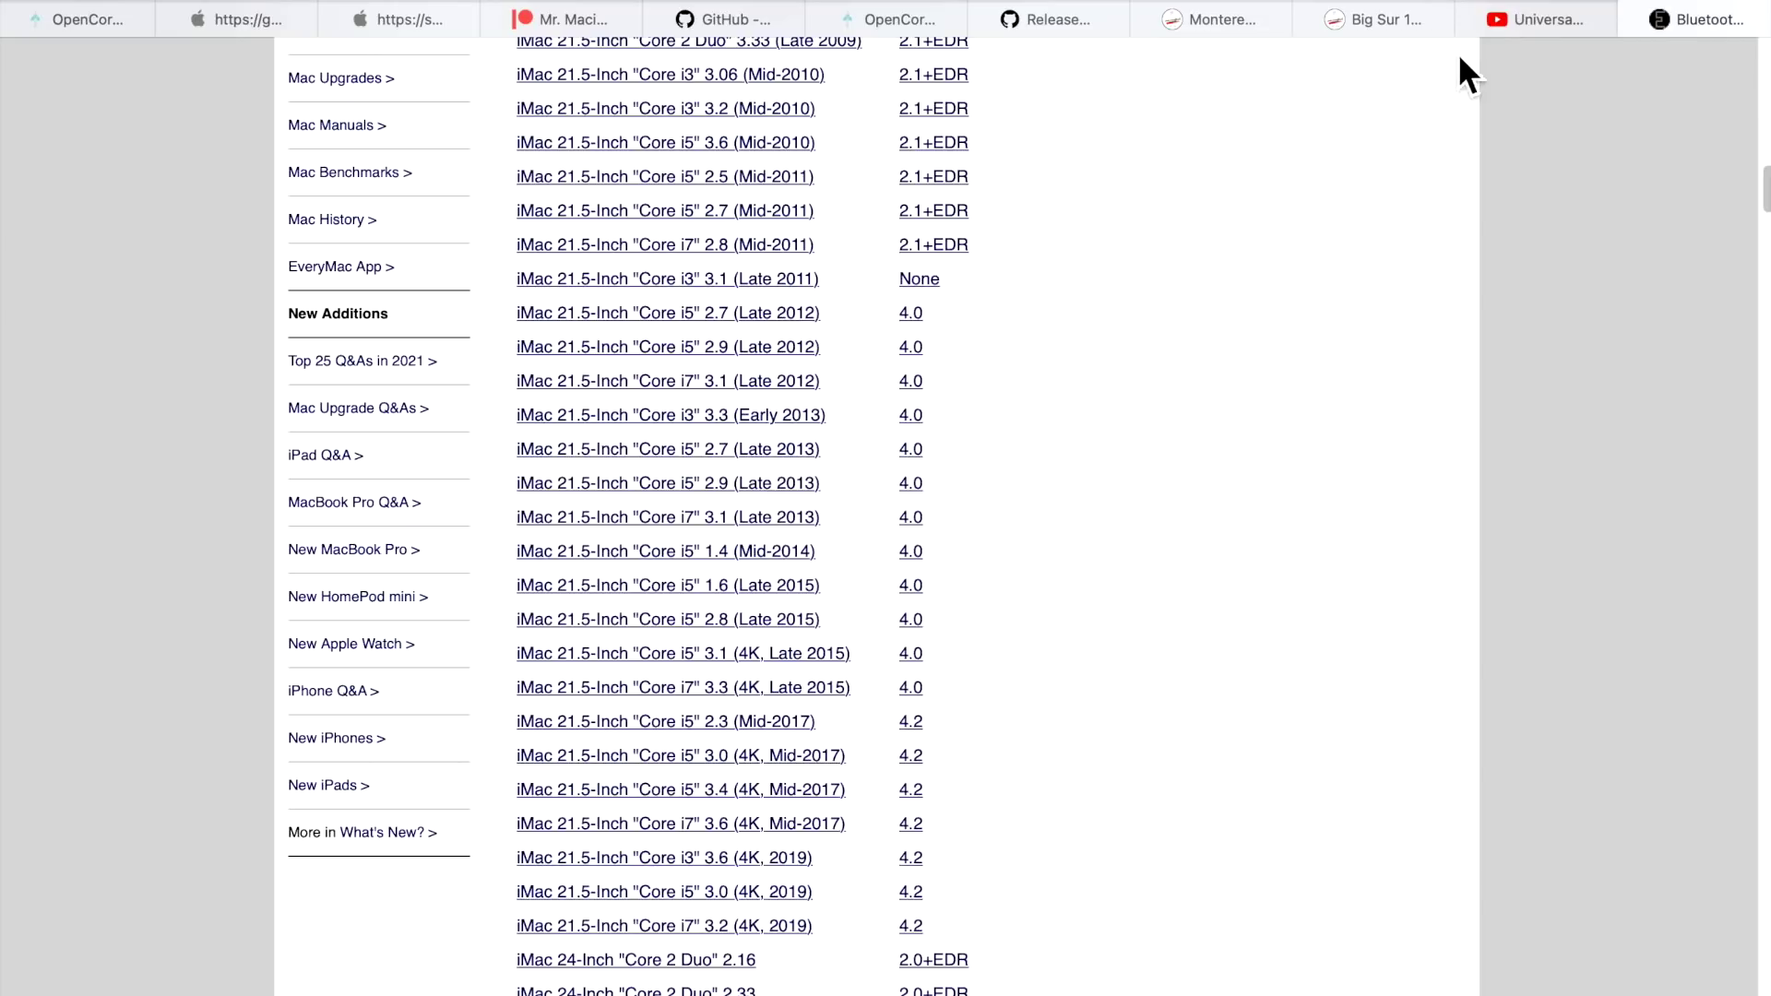
pyautogui.click(1522, 19)
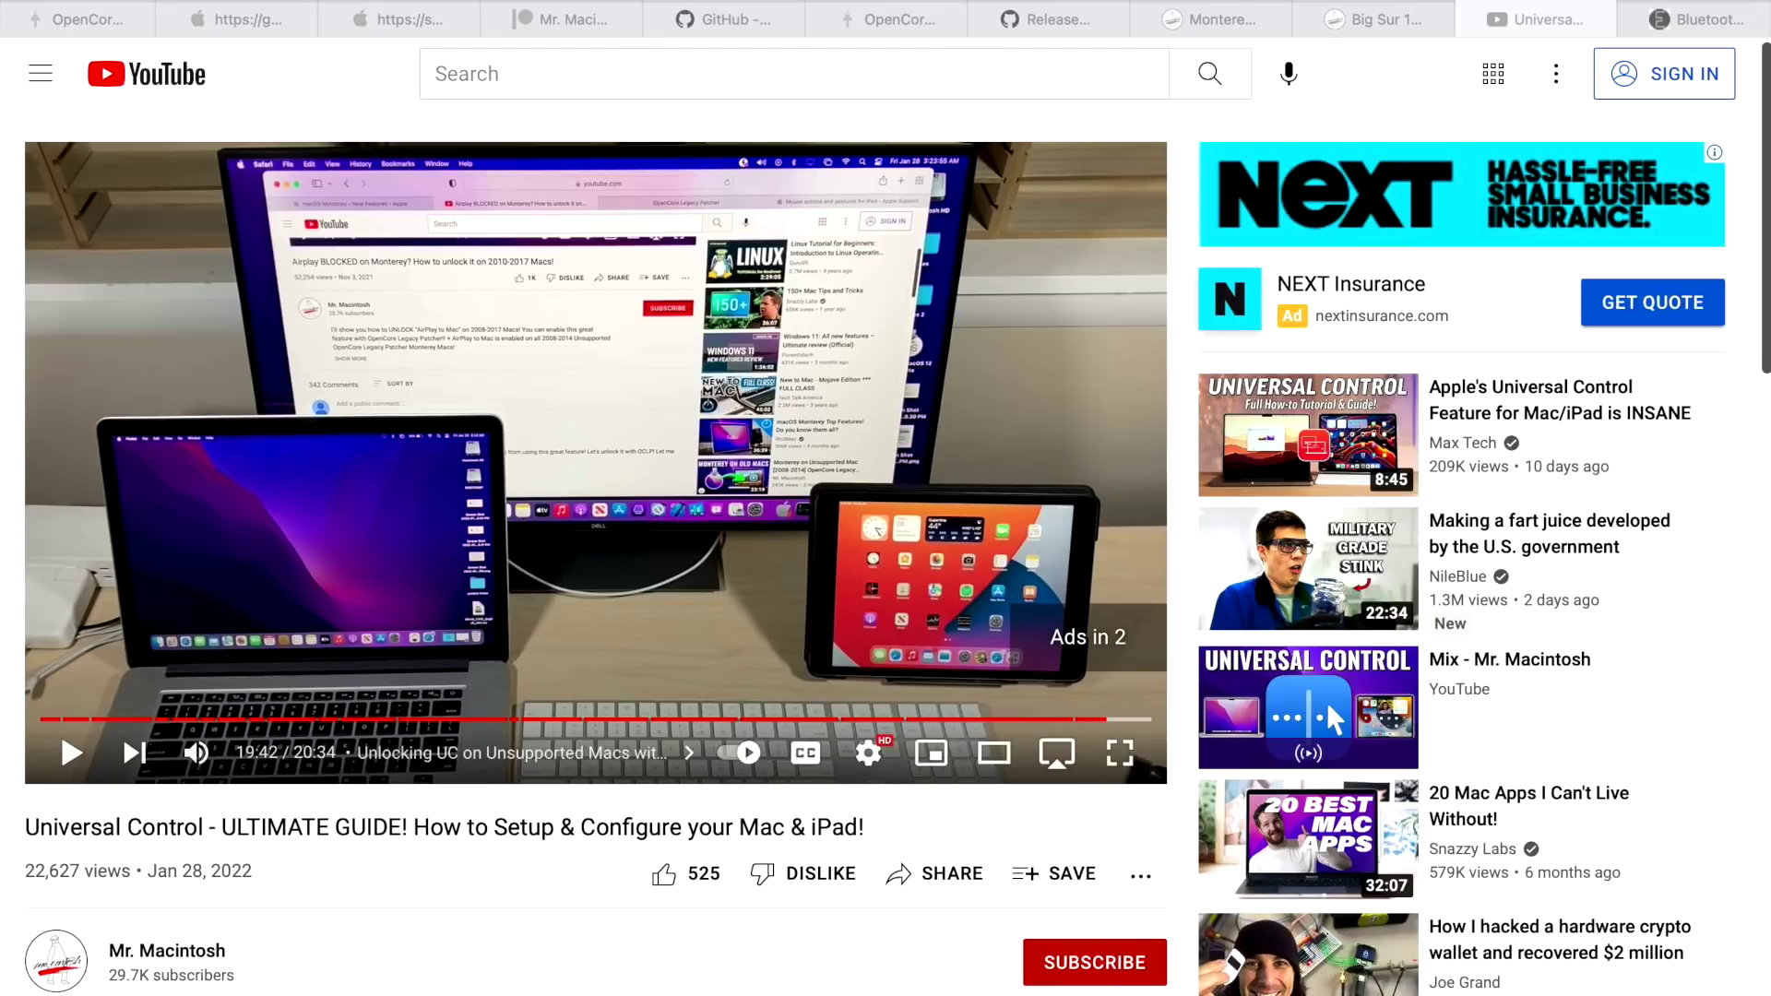
pyautogui.click(901, 598)
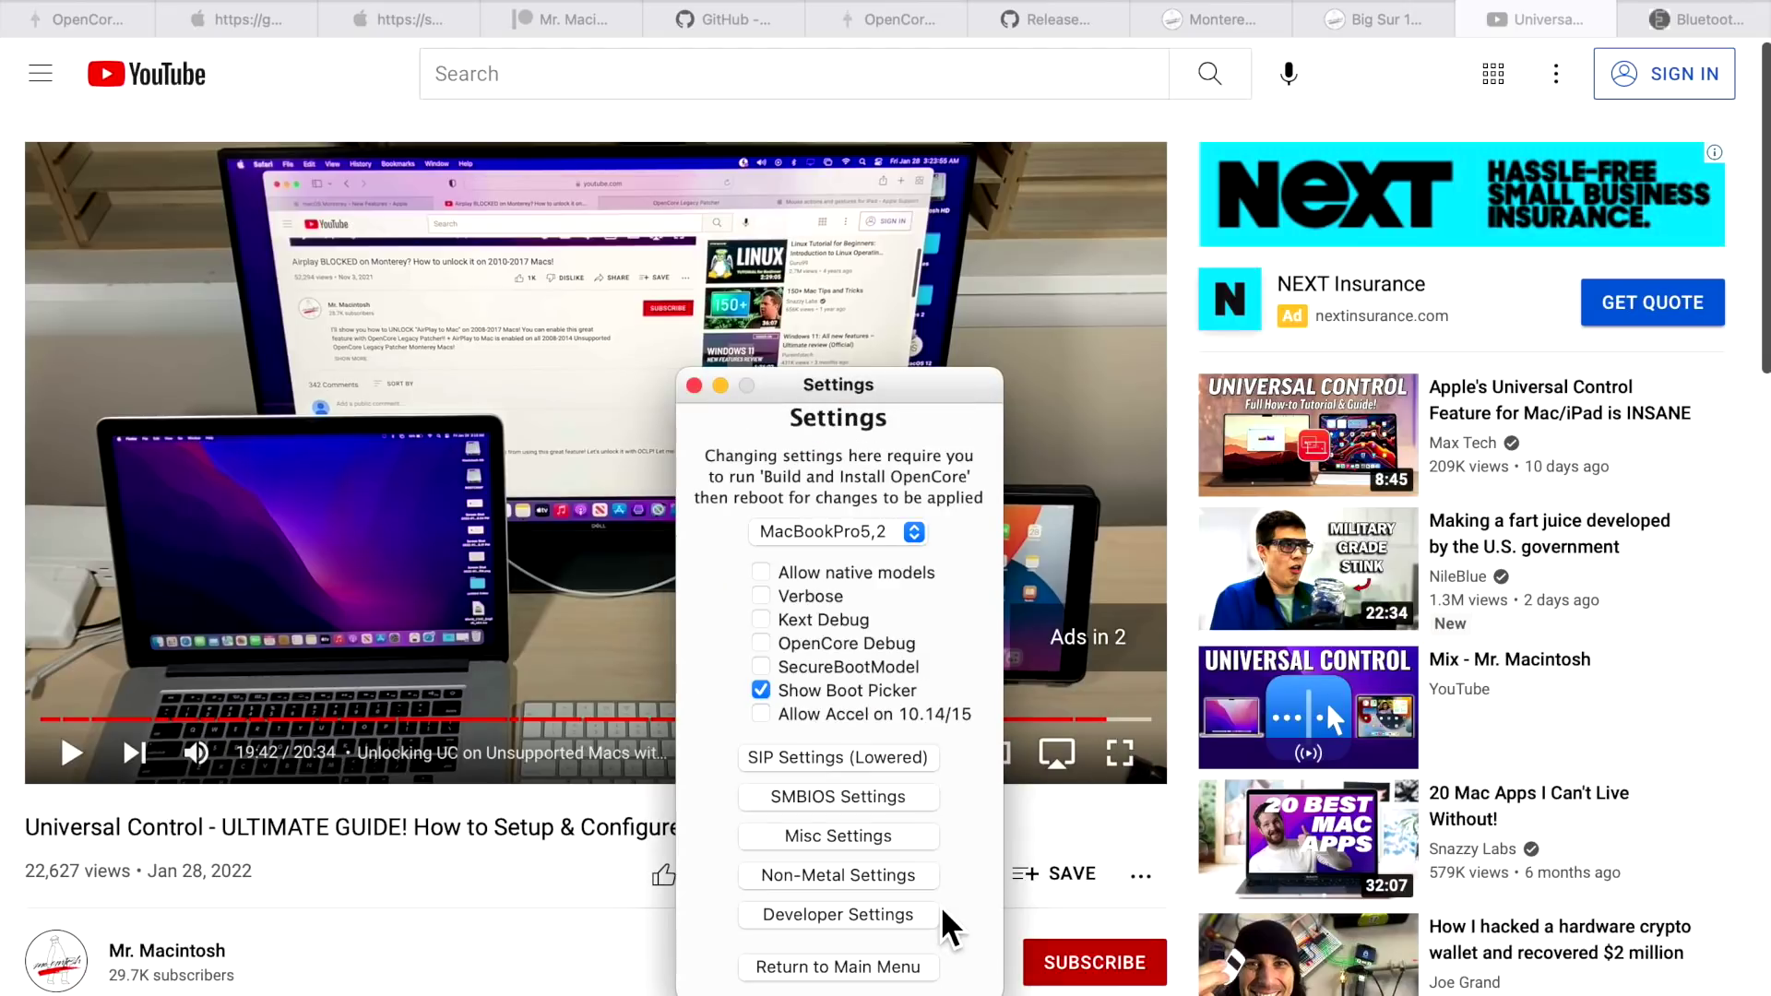
pyautogui.click(863, 574)
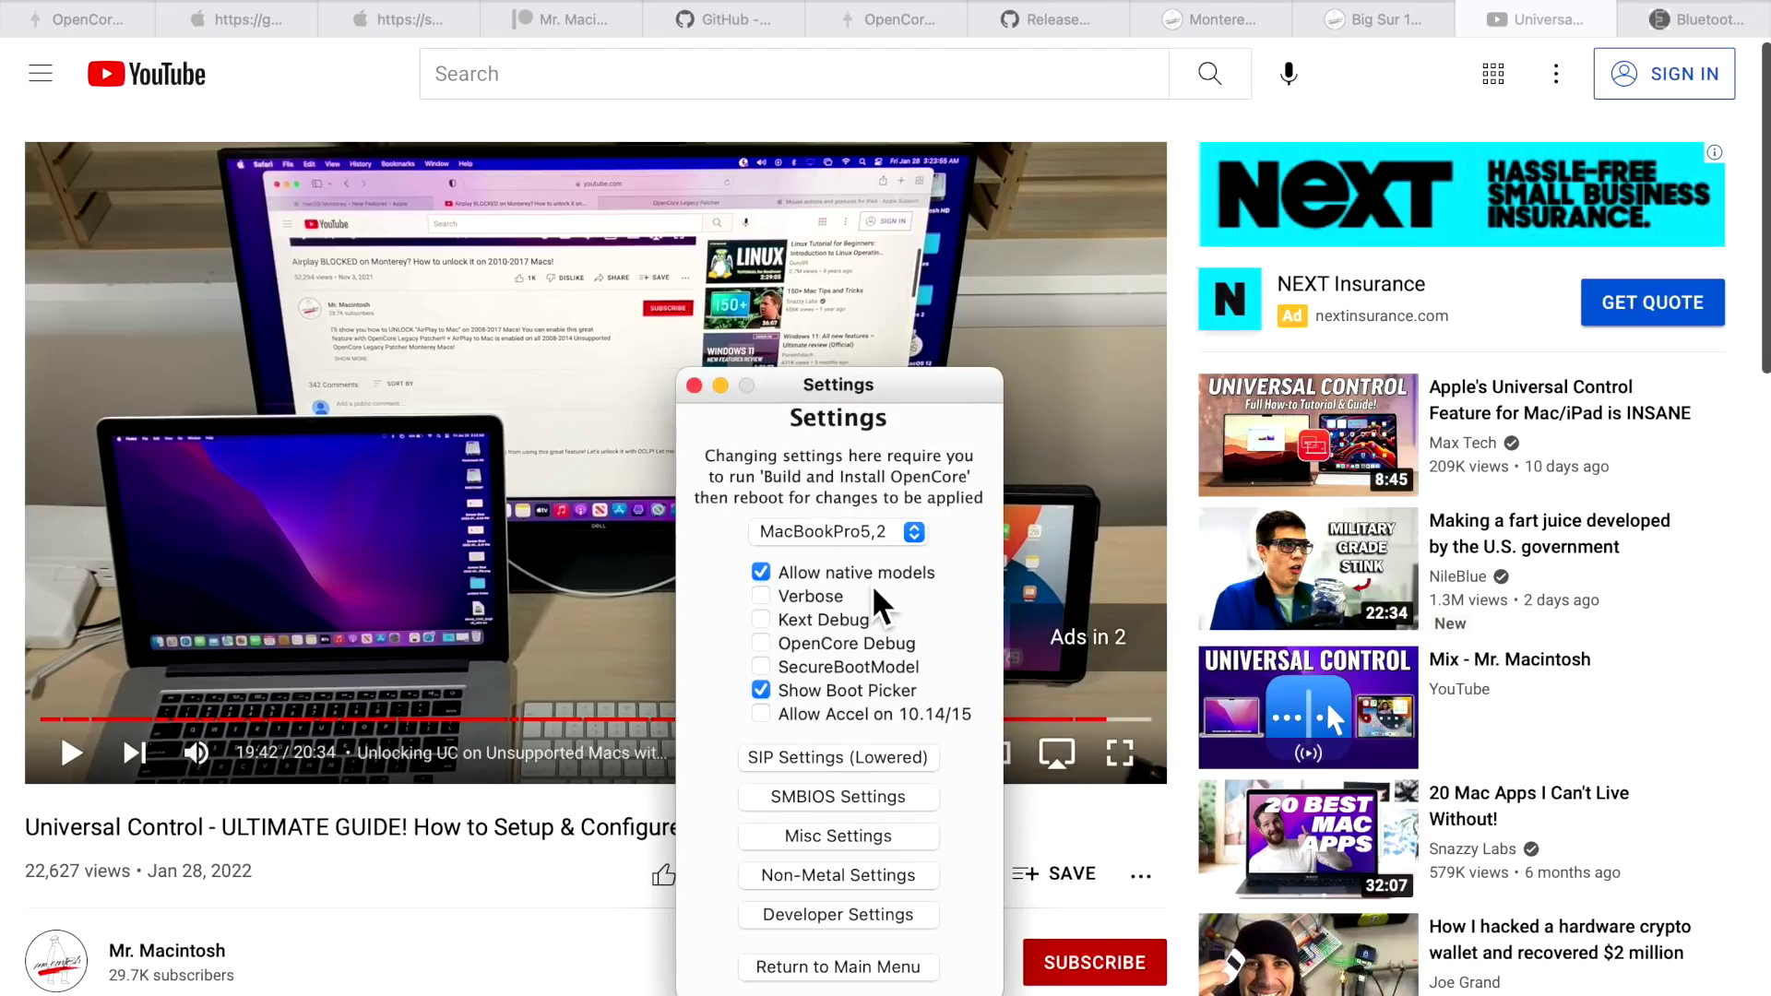